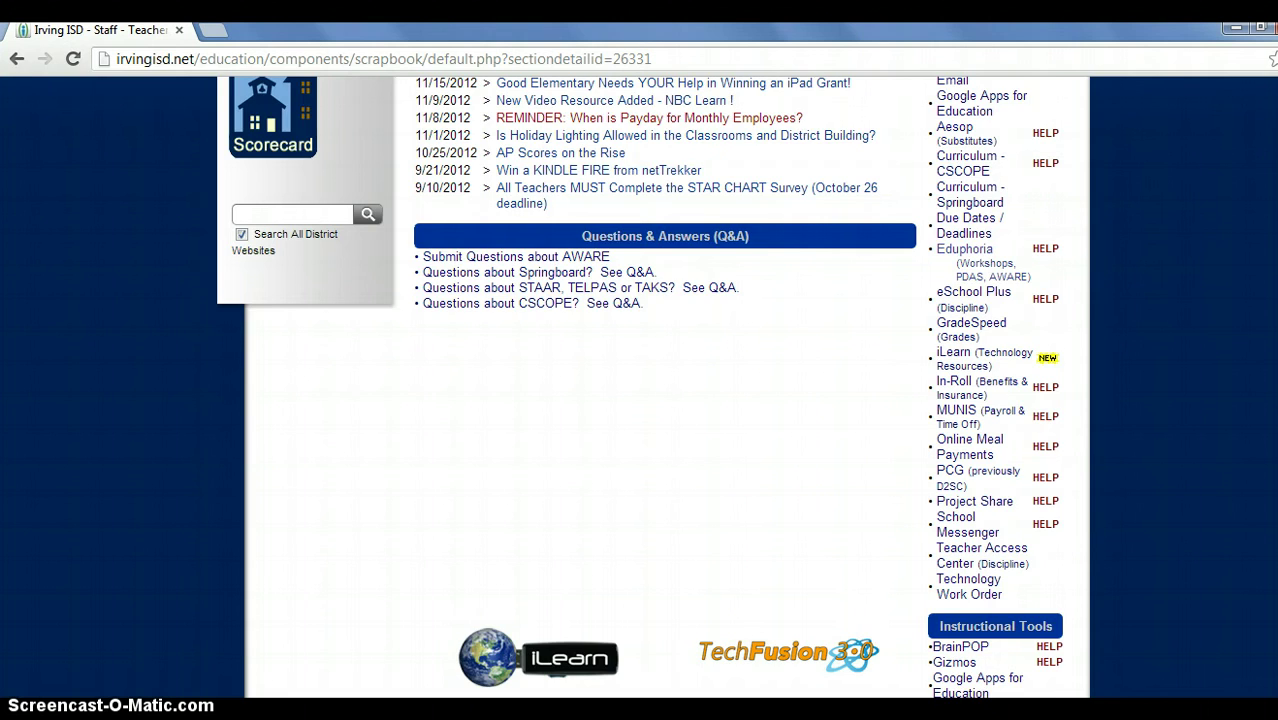
Open the Project Share link from the Irving ISD Teachers page's Teacher Tools list in a new tab.
scroll(638, 387, up, 5)
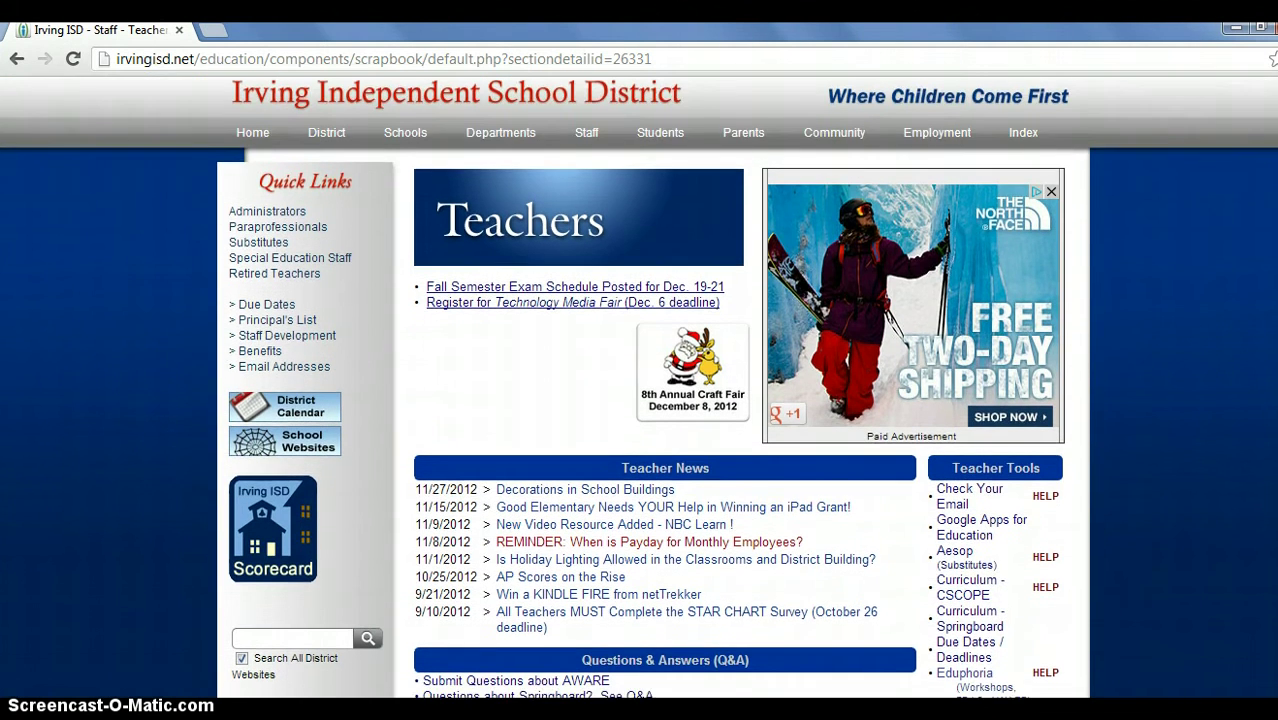
scroll(1272, 252, down, 3)
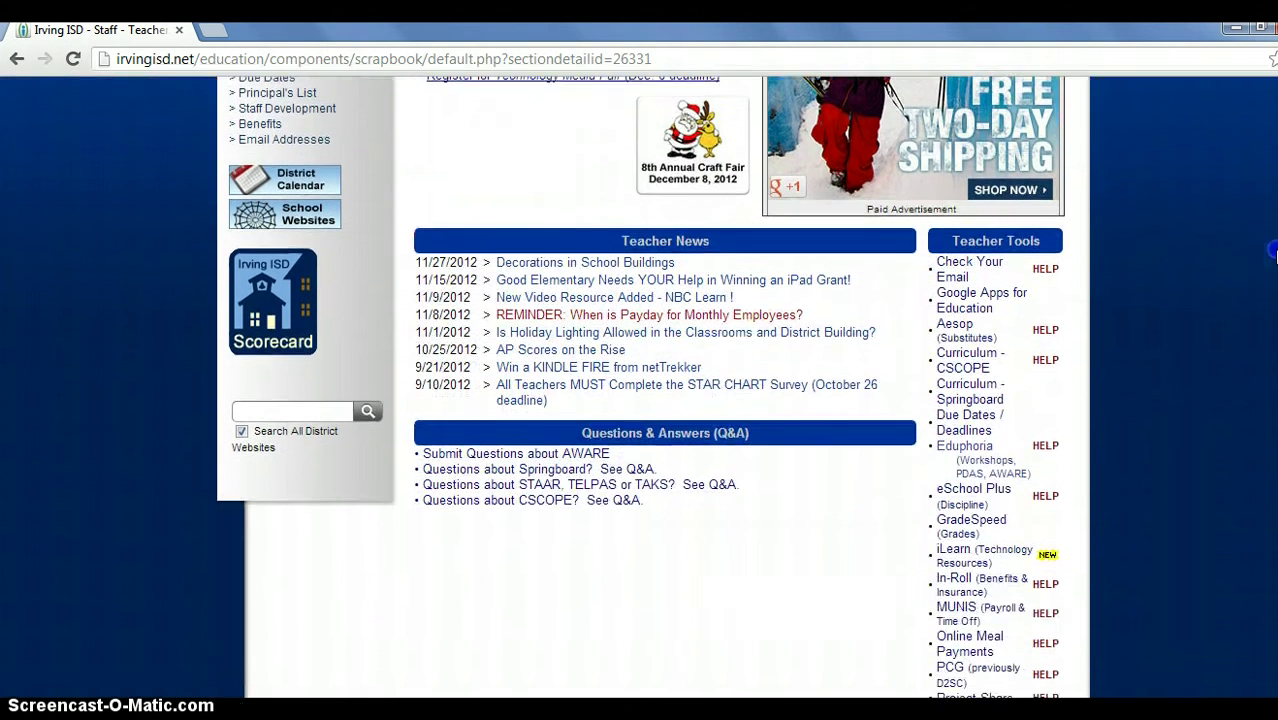
drag(1272, 252, 1272, 316)
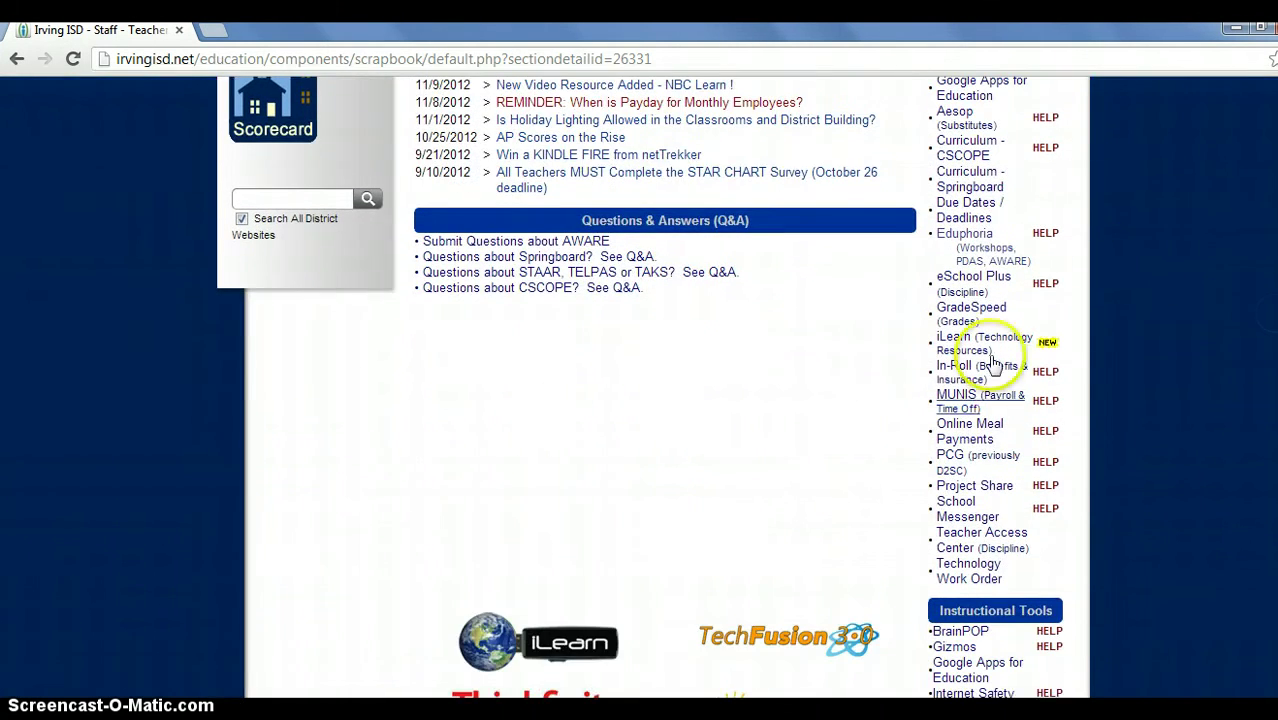
click(975, 487)
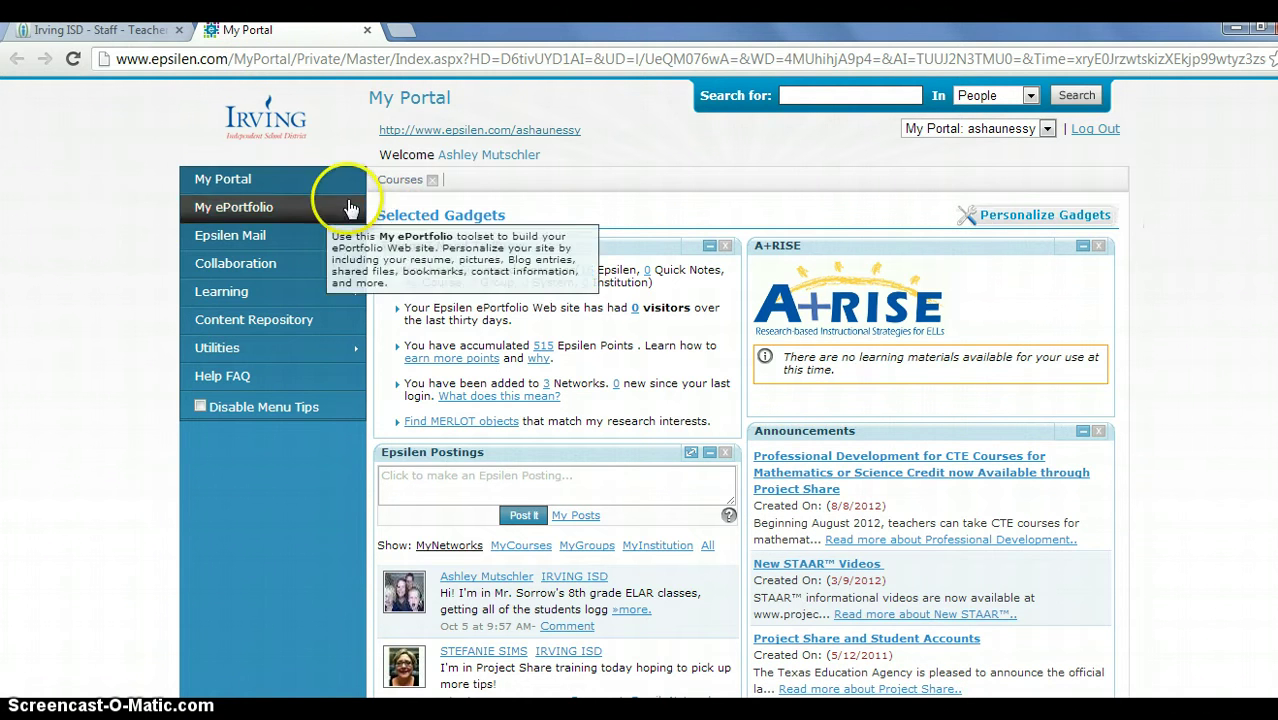
Go through Learning > Courses into Lady Bird 8th Reading and its Tests and Quizzes page.
click(255, 291)
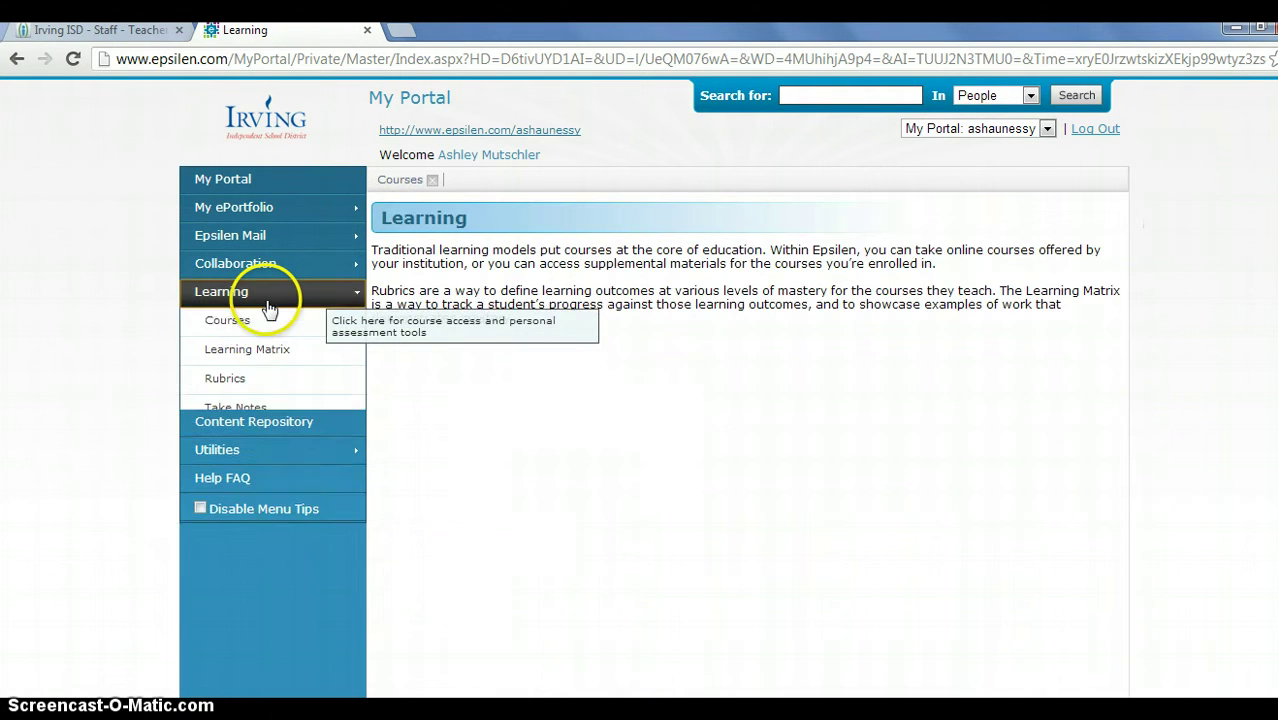
click(255, 333)
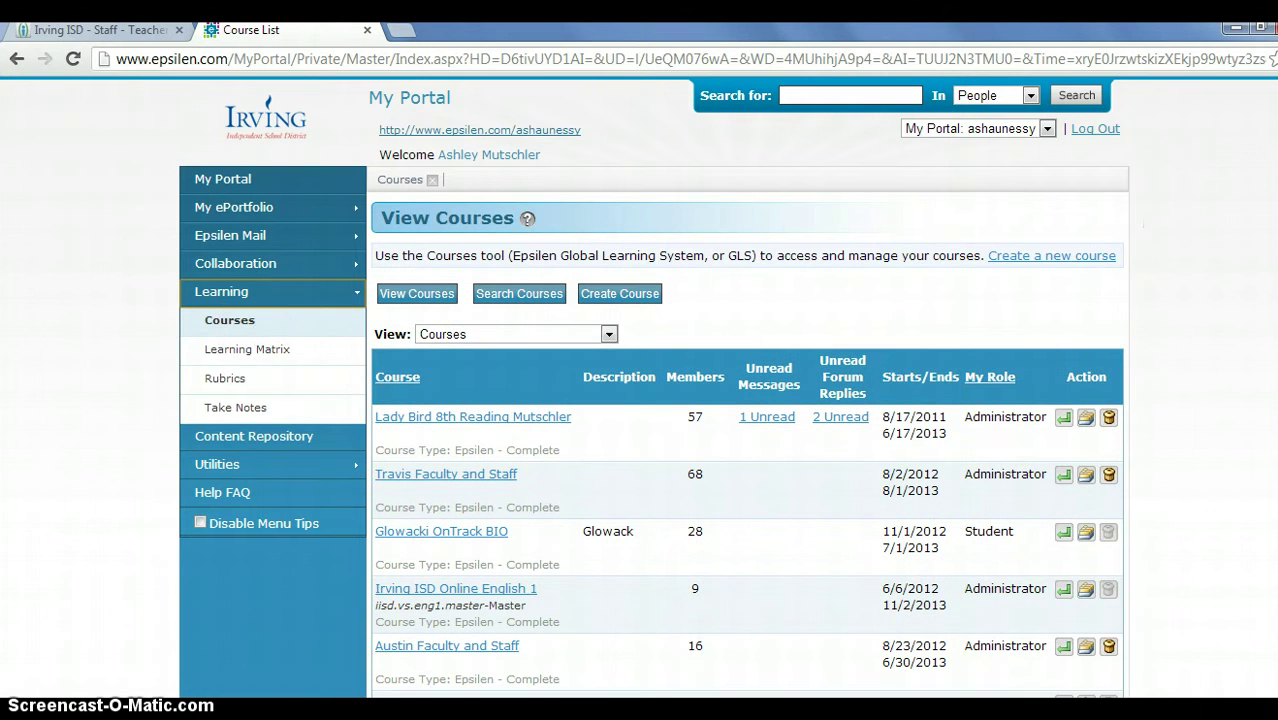
scroll(638, 387, down, 1)
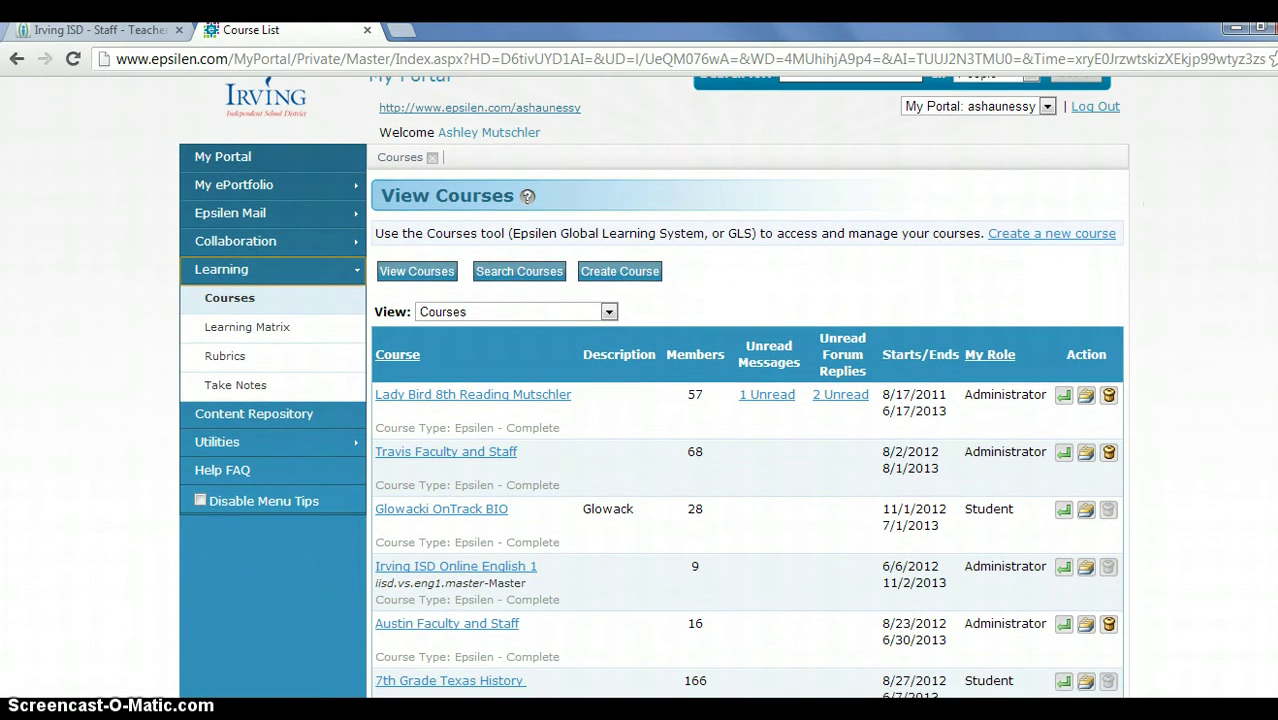
scroll(653, 387, down, 1)
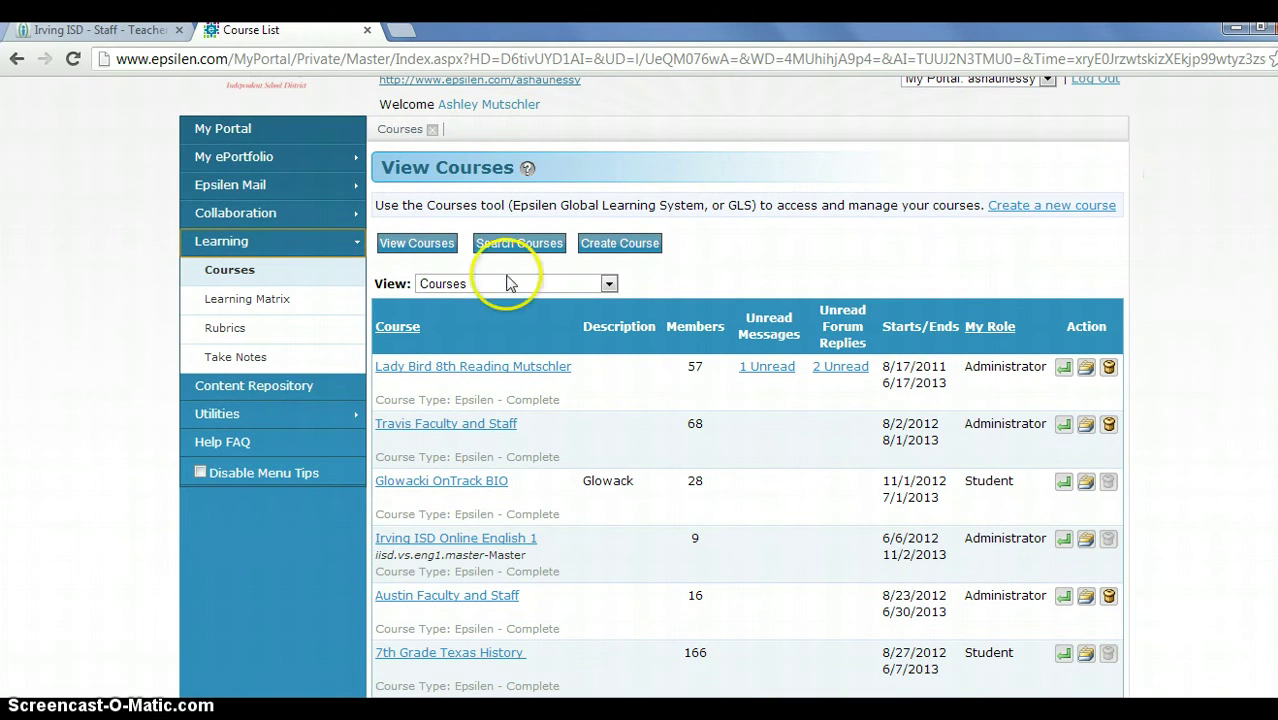
click(481, 370)
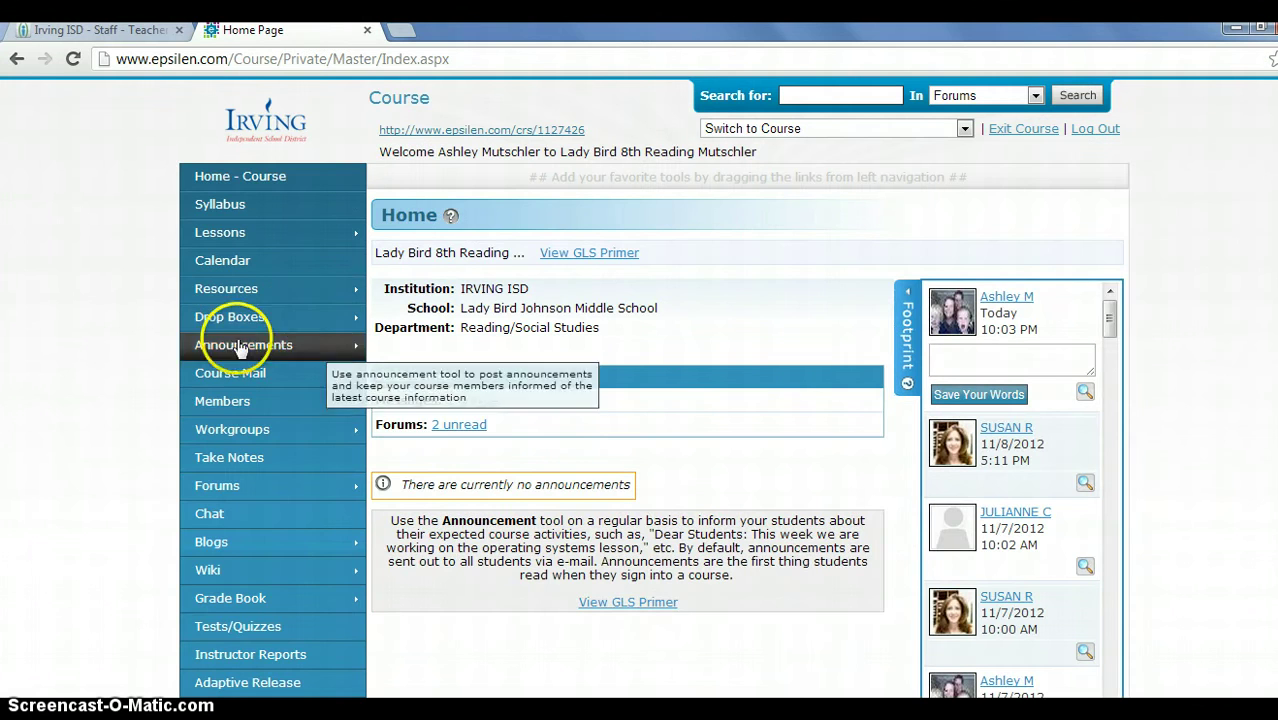
click(237, 638)
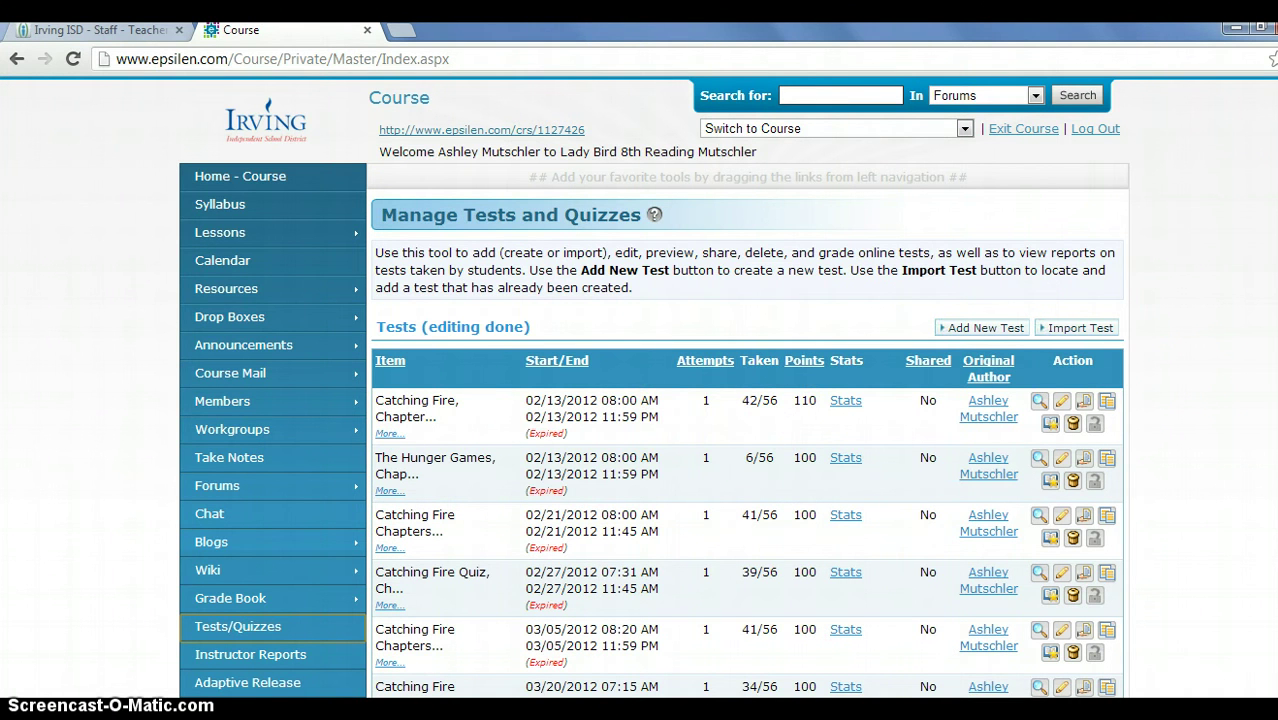
Delete the three draft tests, including 'The Hunger Games, Chapter 1', confirming each deletion.
scroll(640, 400, down, 5)
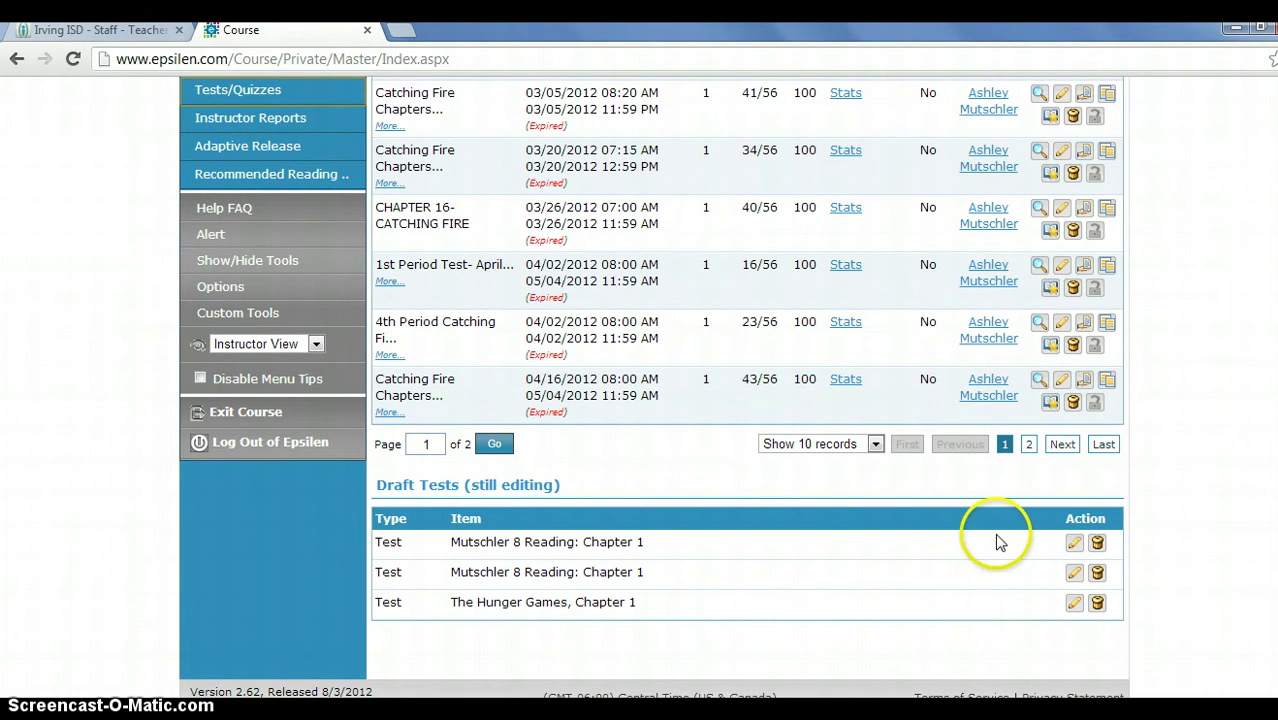
click(1096, 542)
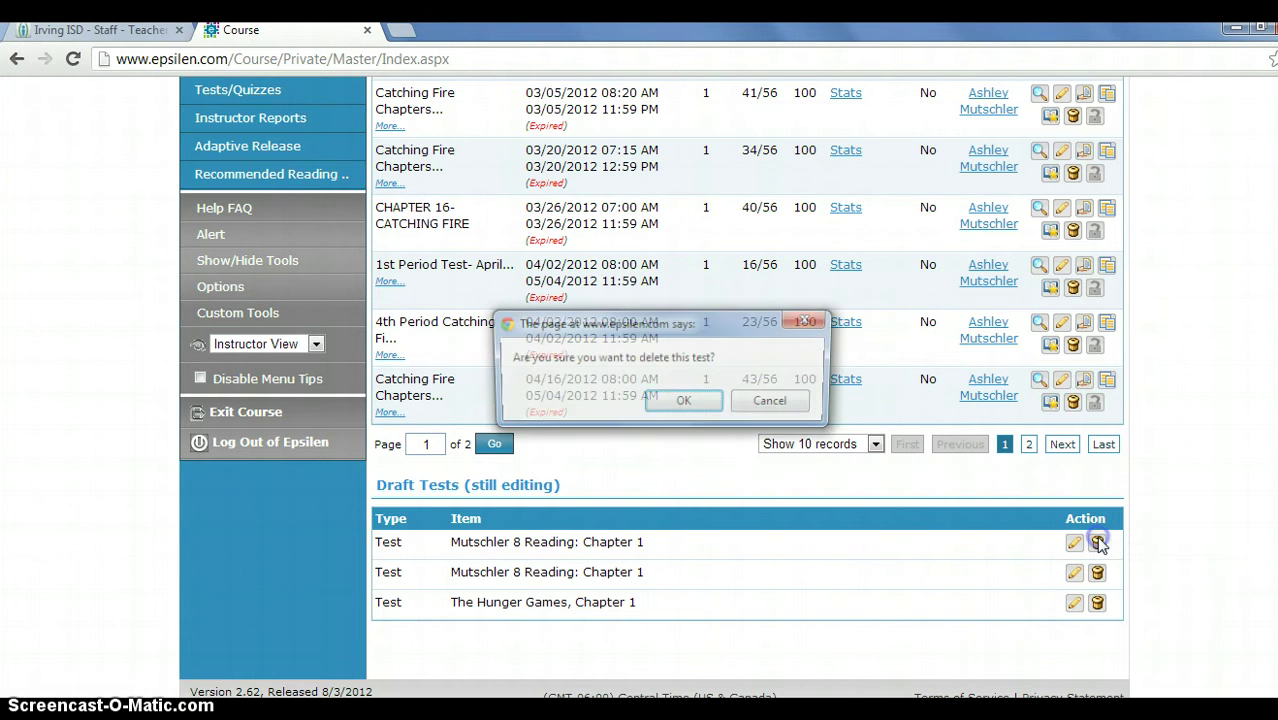
click(680, 402)
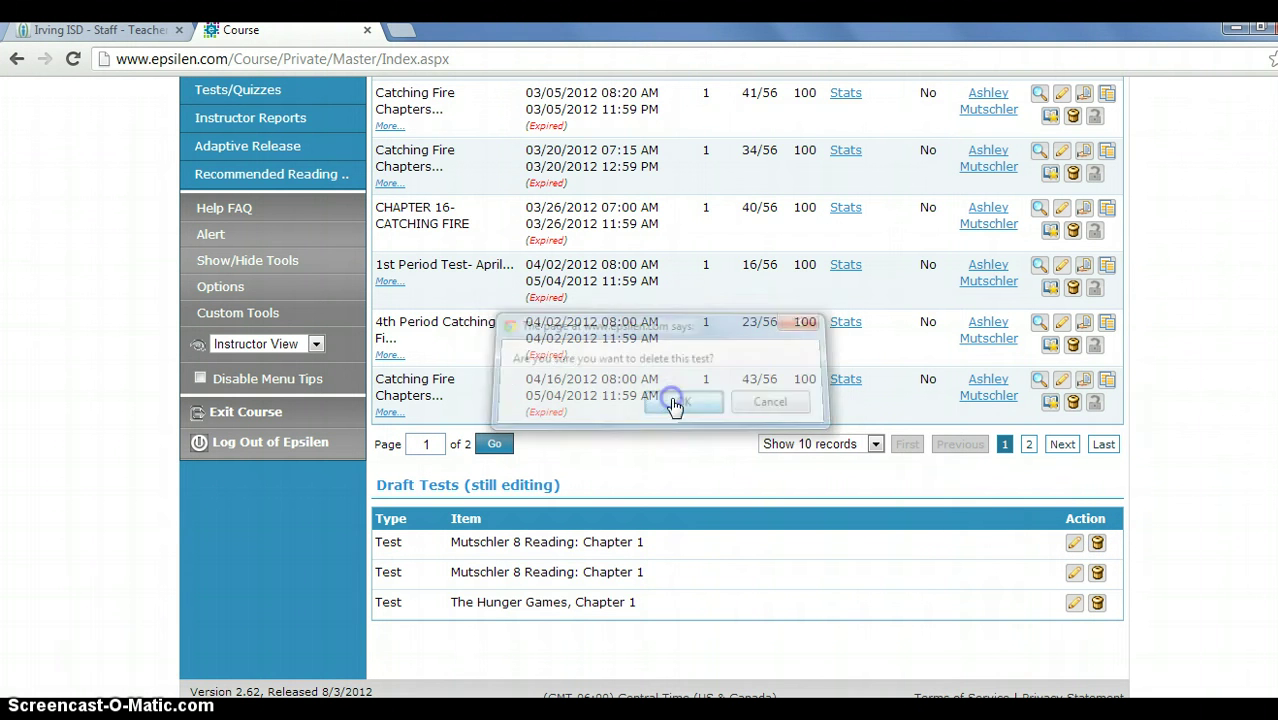
click(1096, 543)
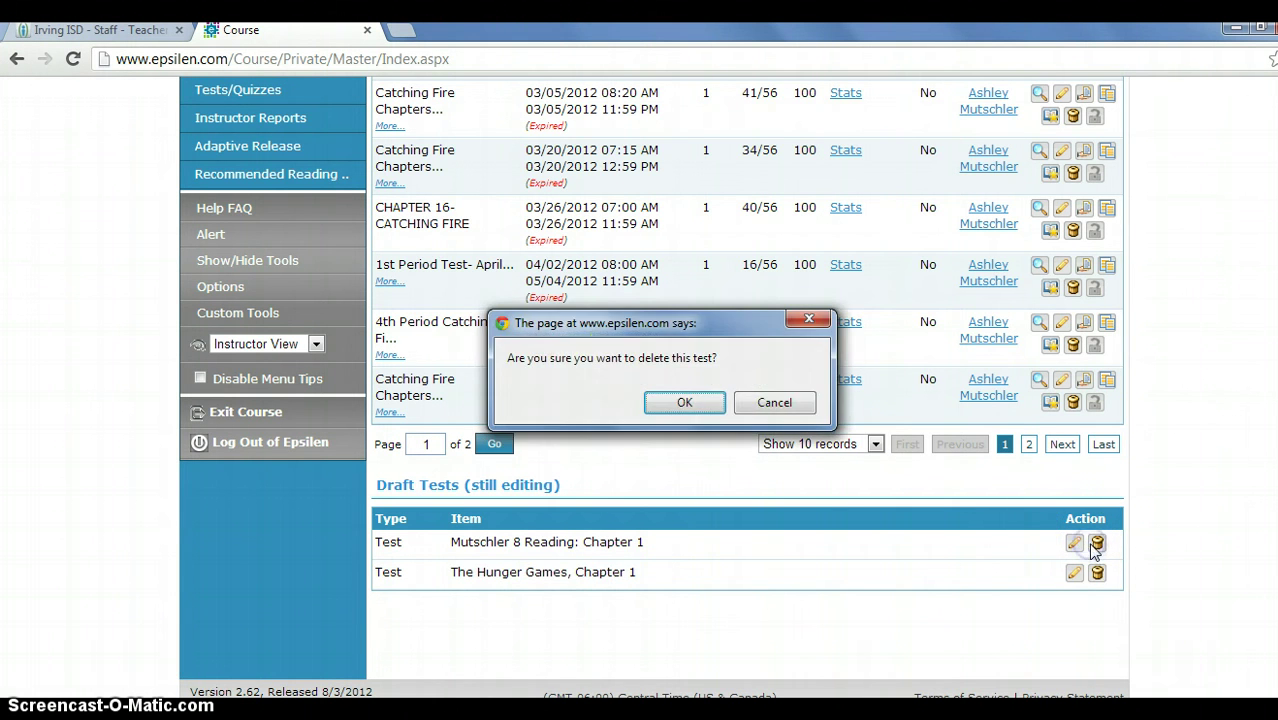
click(684, 402)
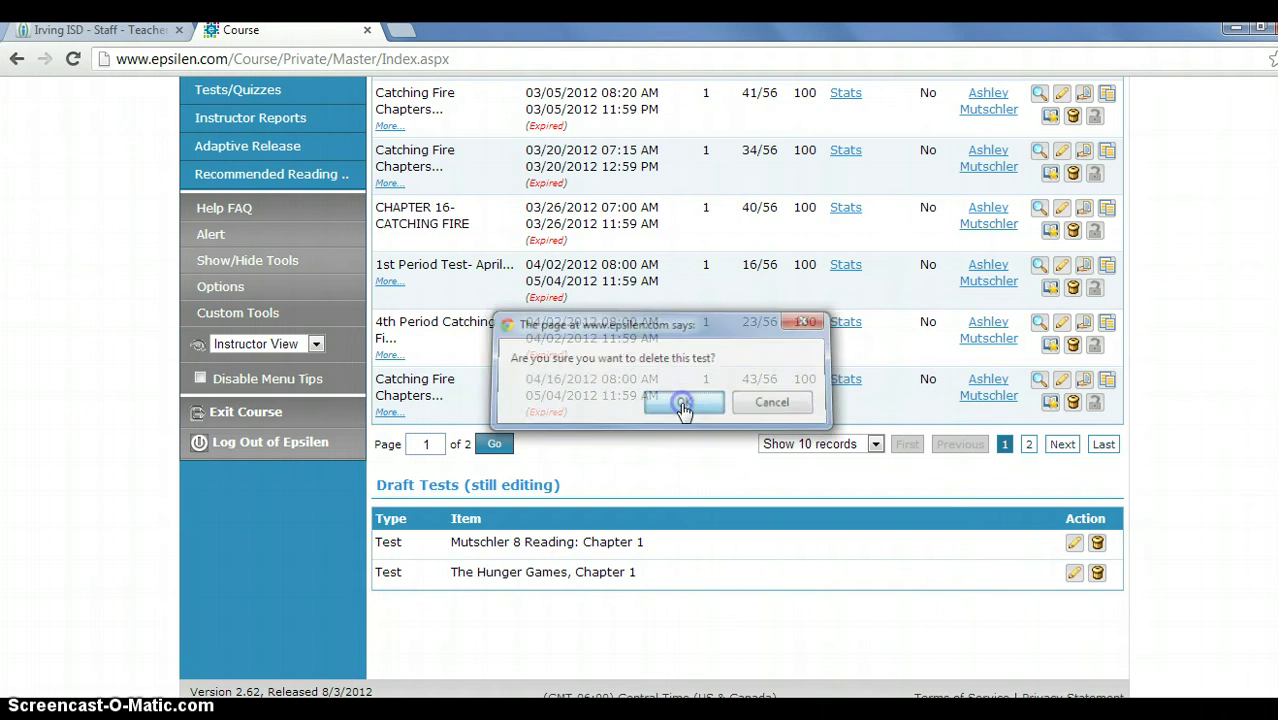
click(1097, 543)
click(684, 402)
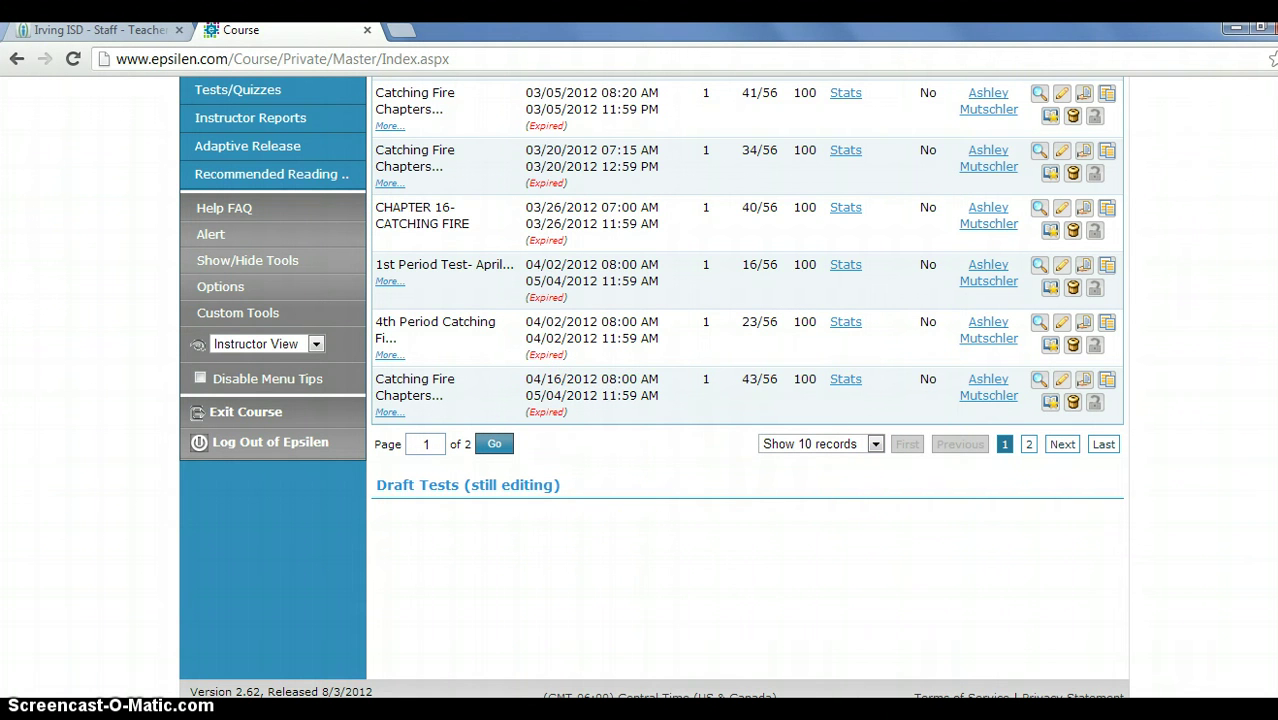
scroll(1270, 338, up, 5)
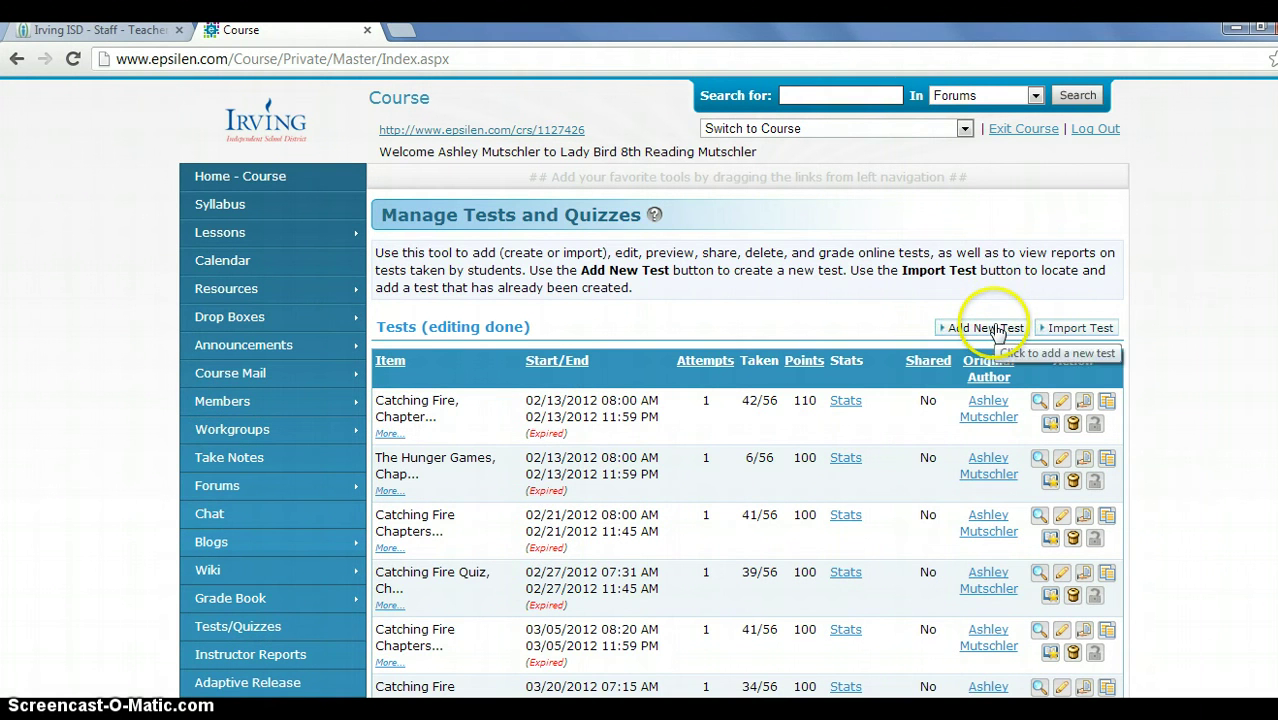
Start a new test and title it 'The Hunger Games, Chapter 1'.
click(990, 329)
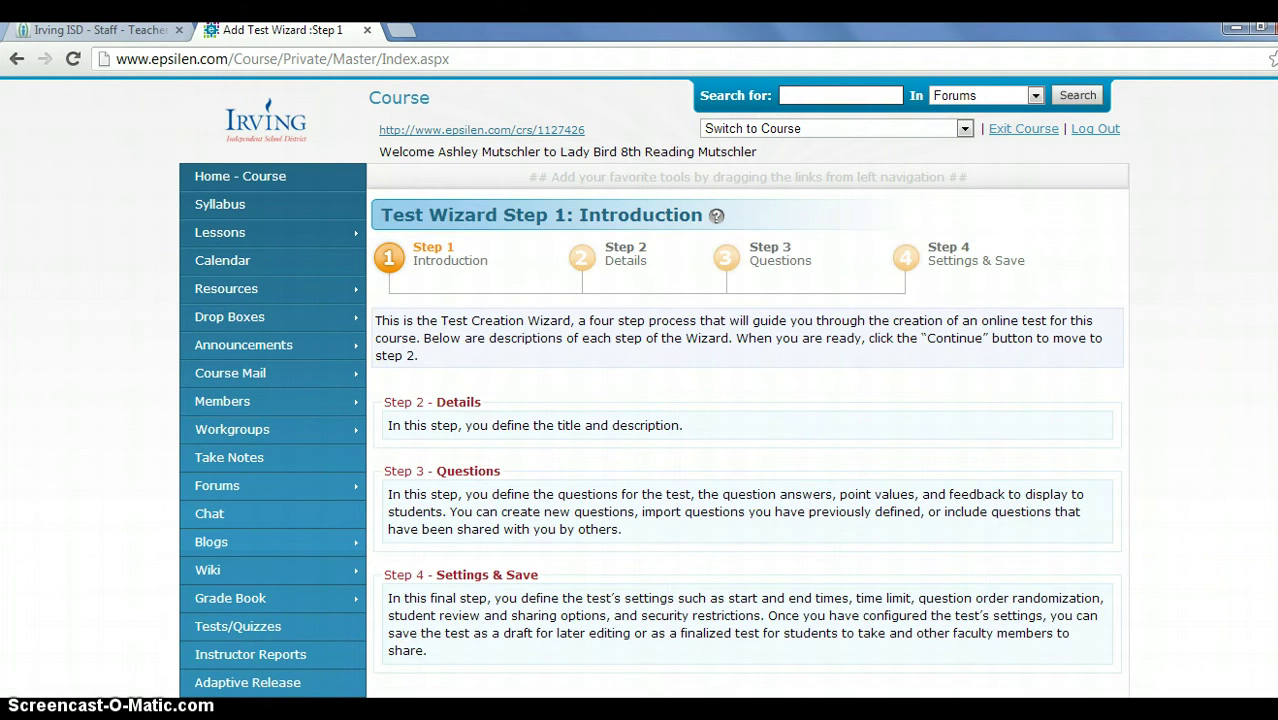
scroll(353, 229, down, 3)
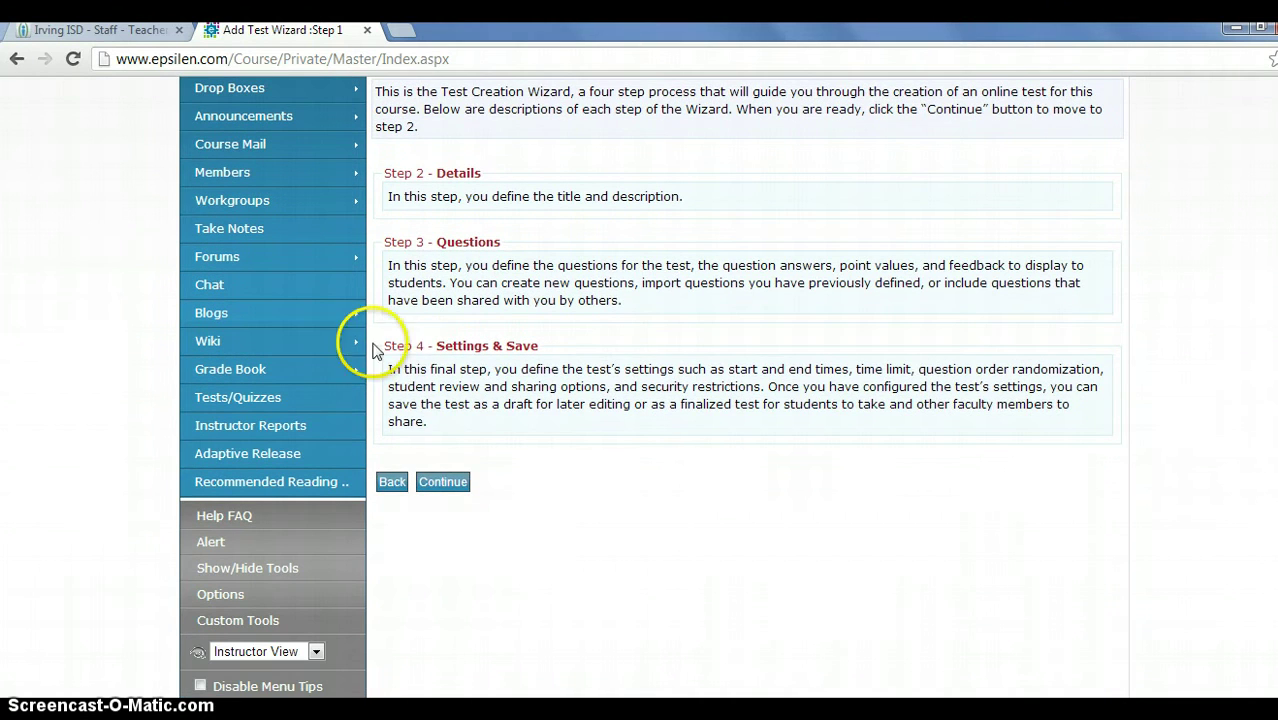
click(438, 485)
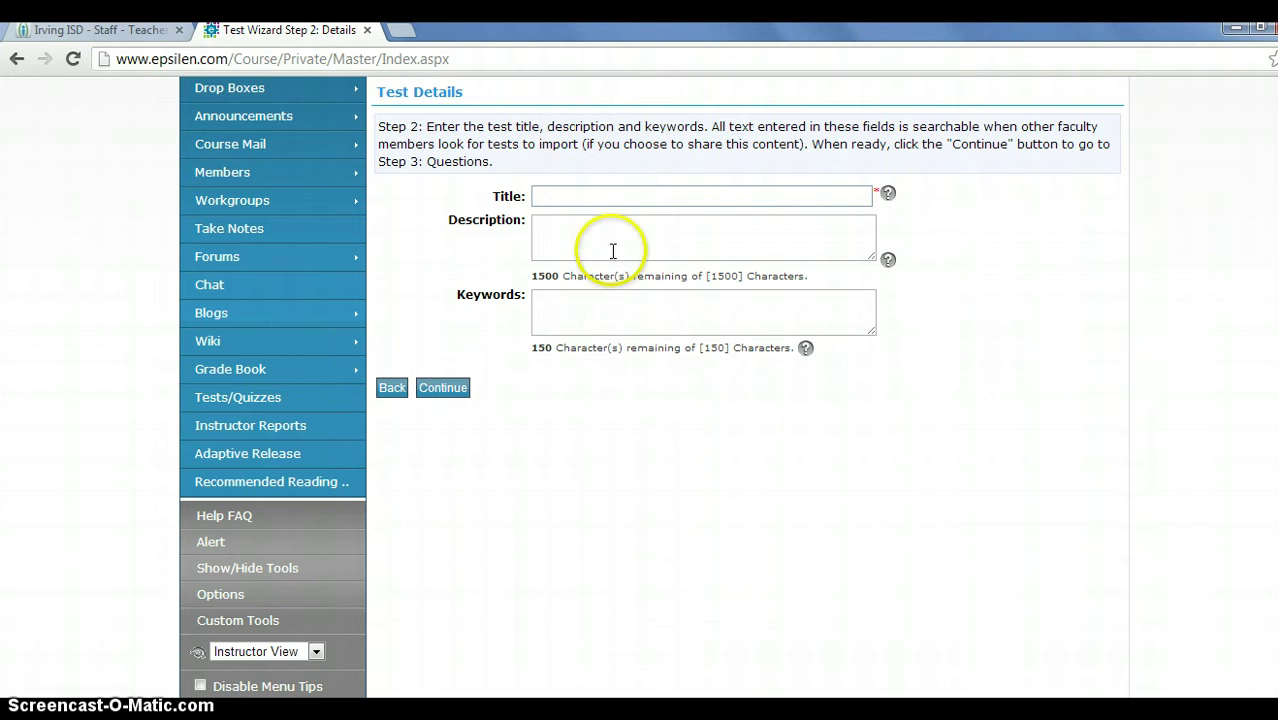
click(594, 202)
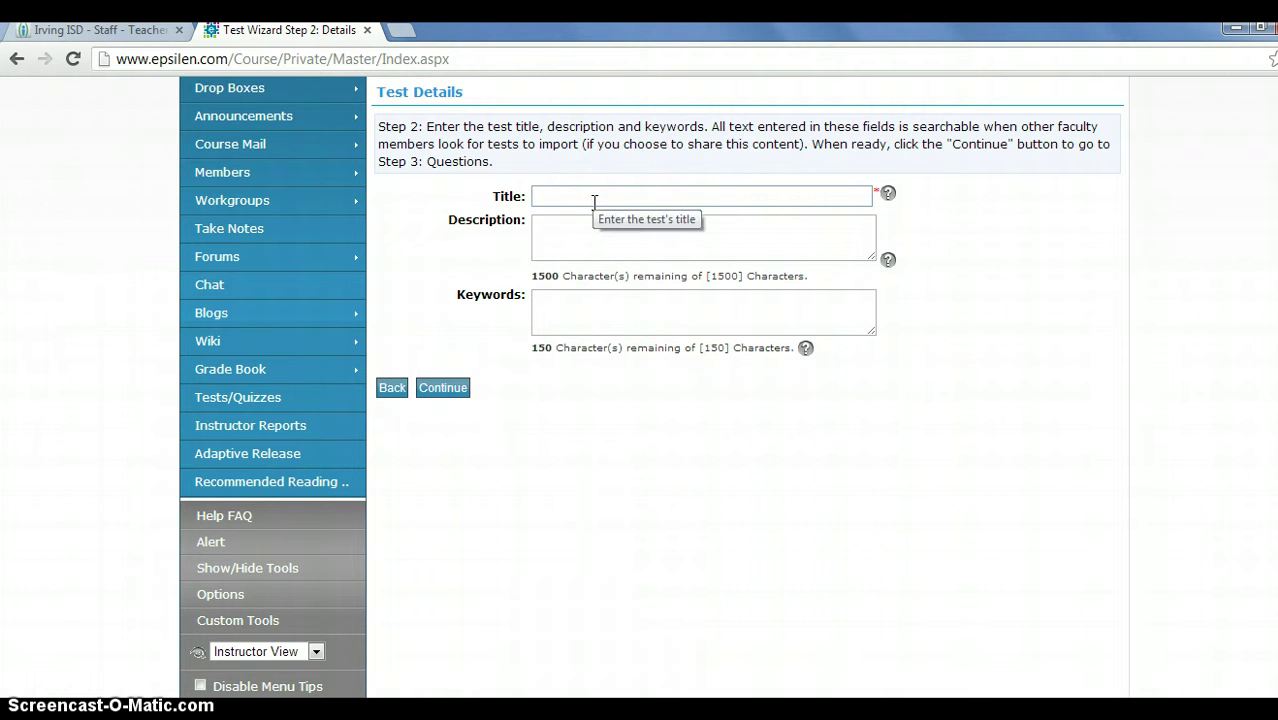
text(The)
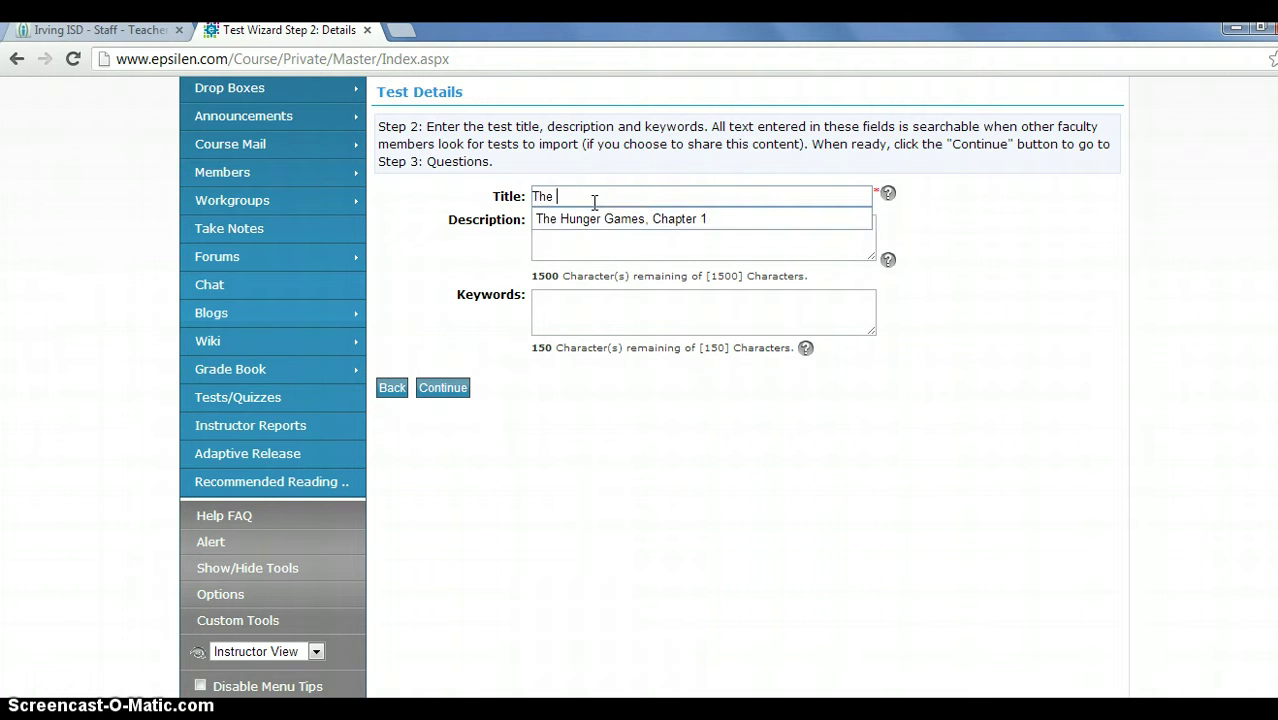
click(589, 233)
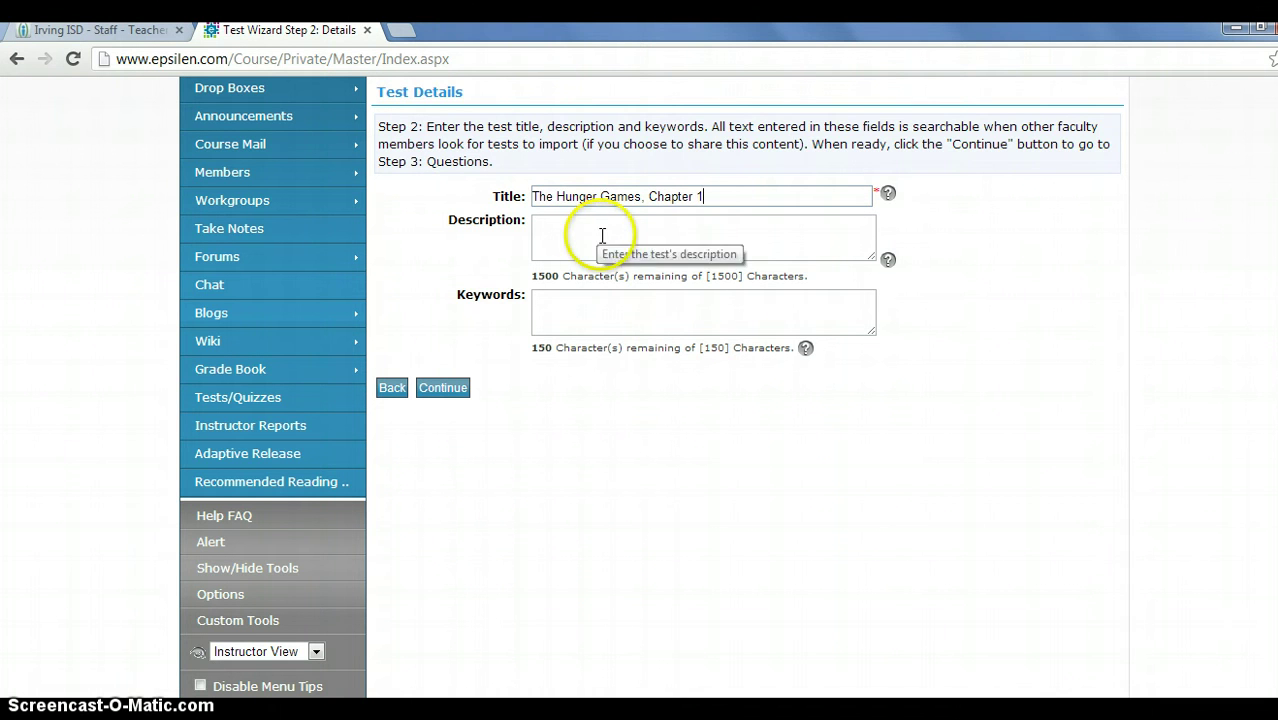
Enter the description 'Please take this test once you finish chapter 1.'.
click(565, 223)
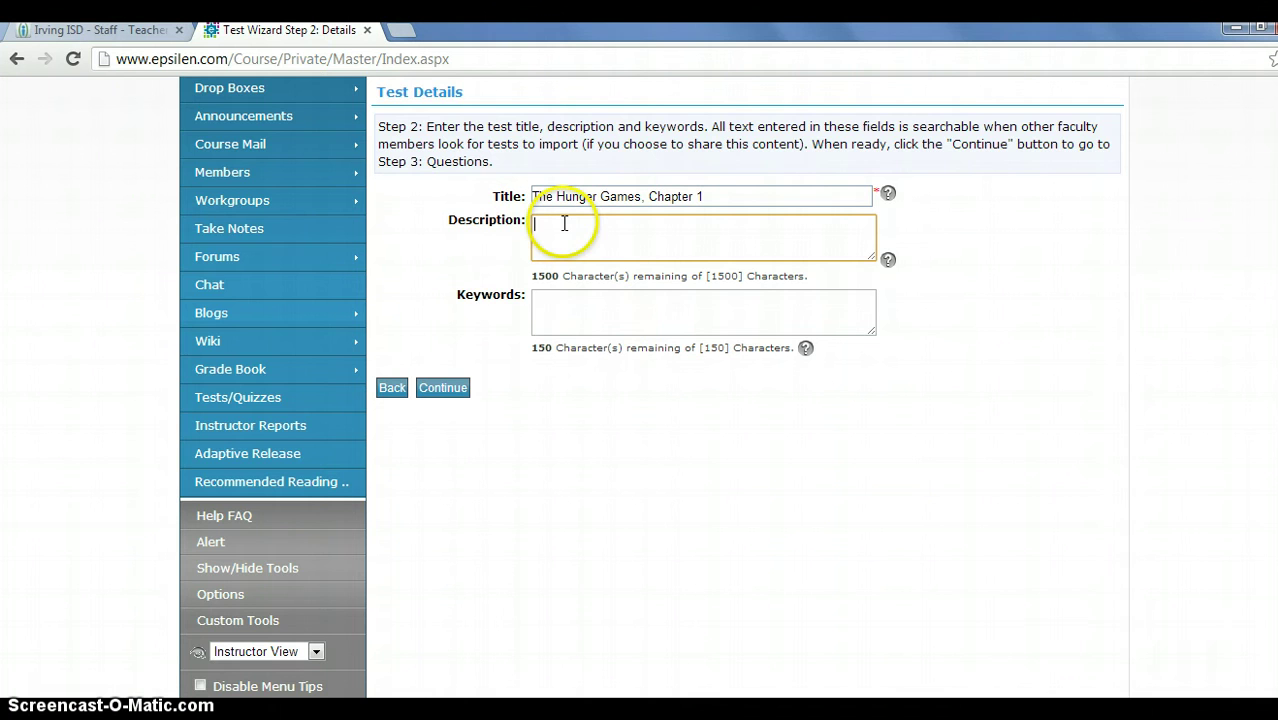
text(Please take this test once)
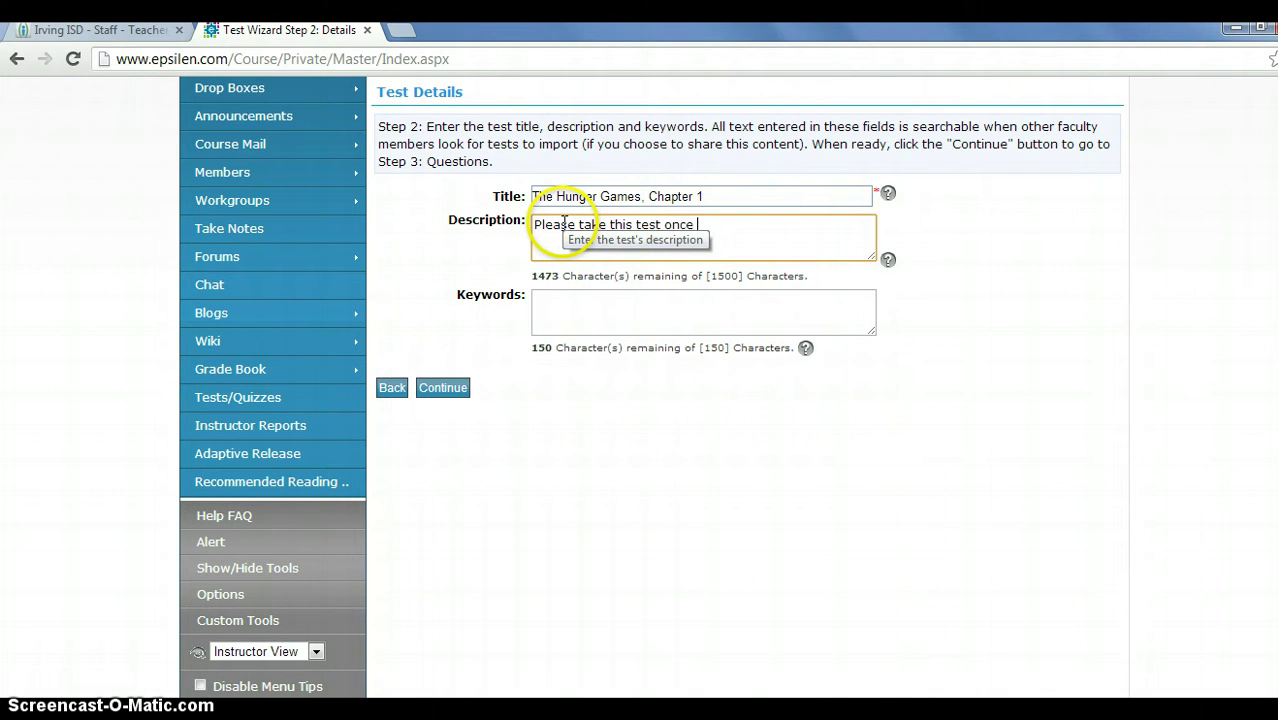
text(you finish chapter 1.)
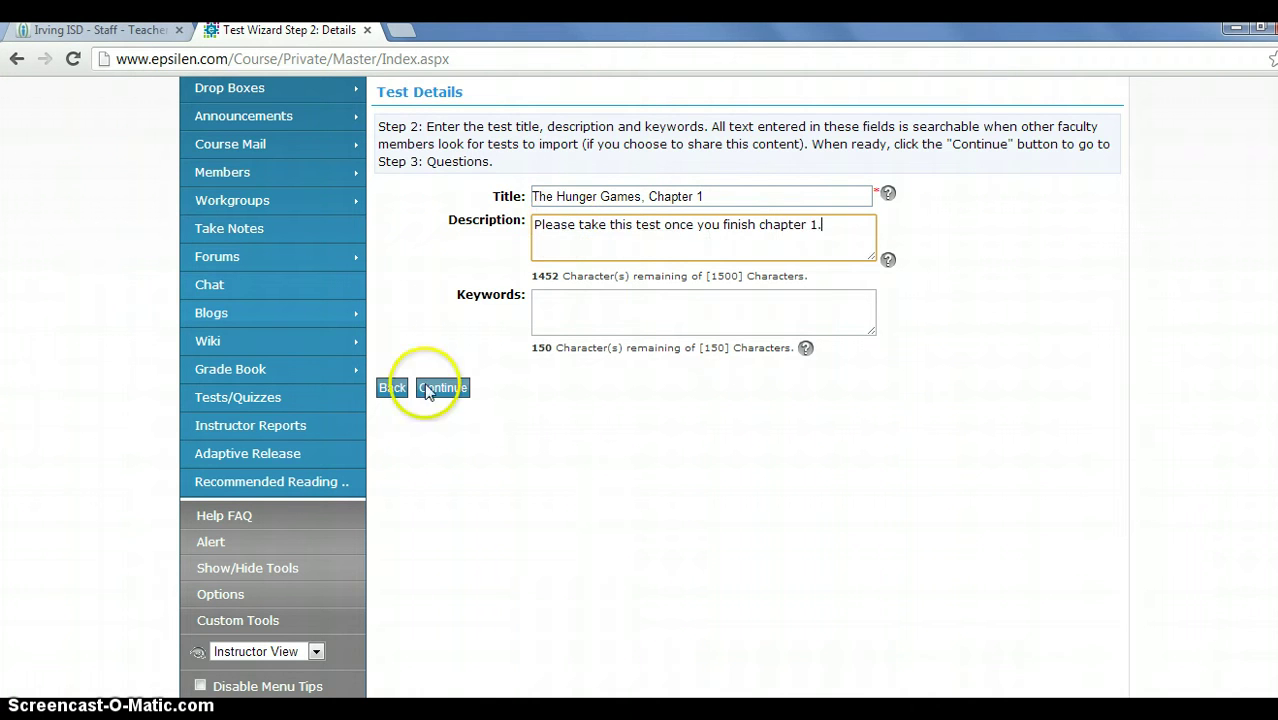
Advance to the Questions step and cancel the empty Question Pool Manager popup.
click(428, 388)
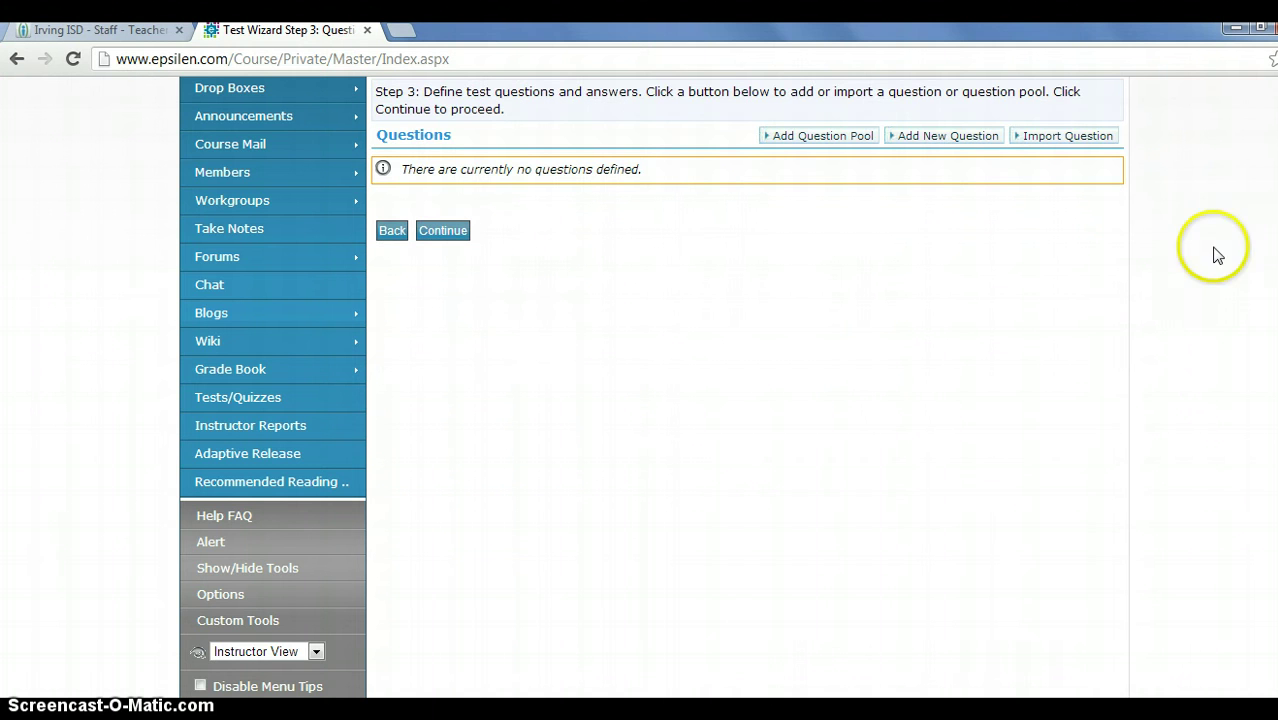
scroll(1268, 198, up, 3)
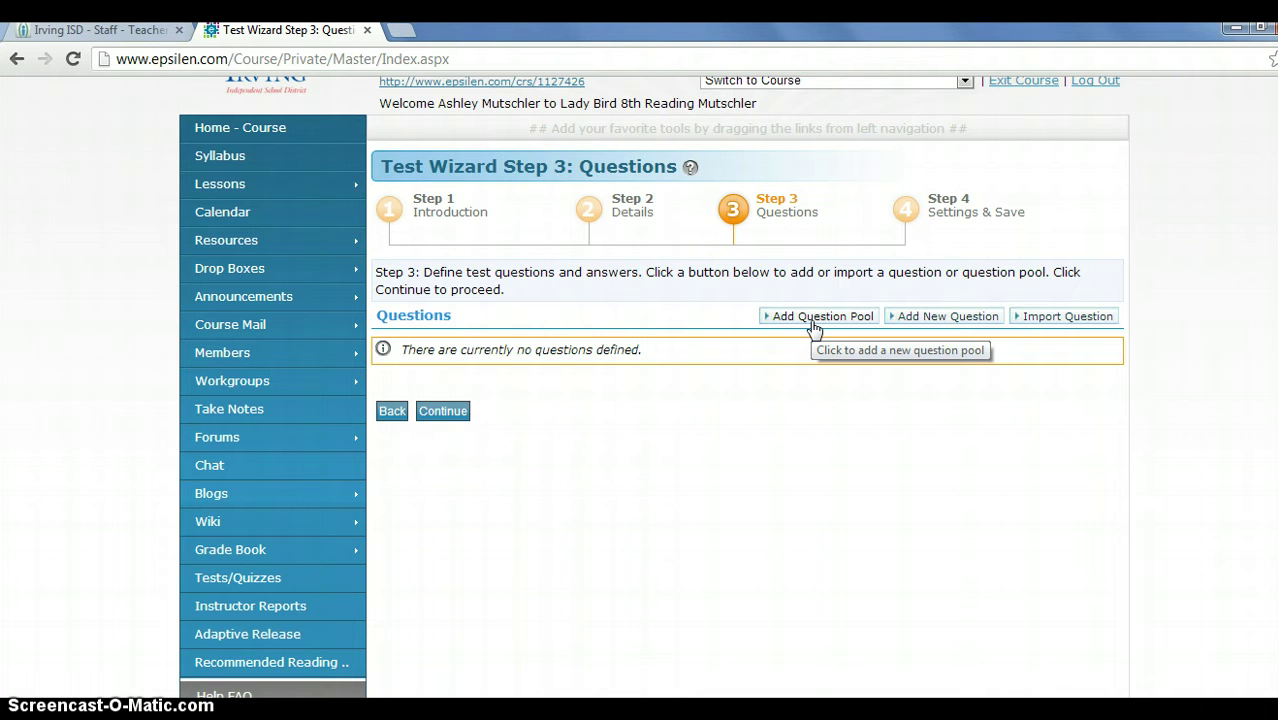
click(813, 322)
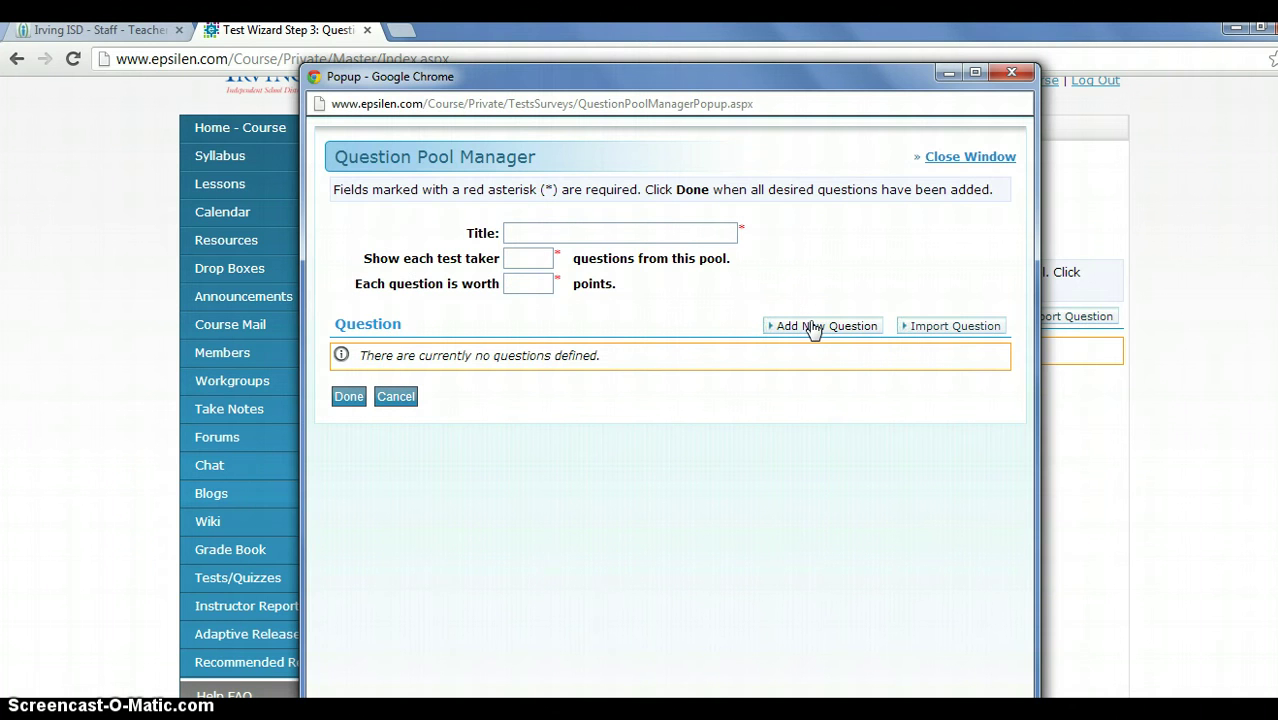
click(392, 399)
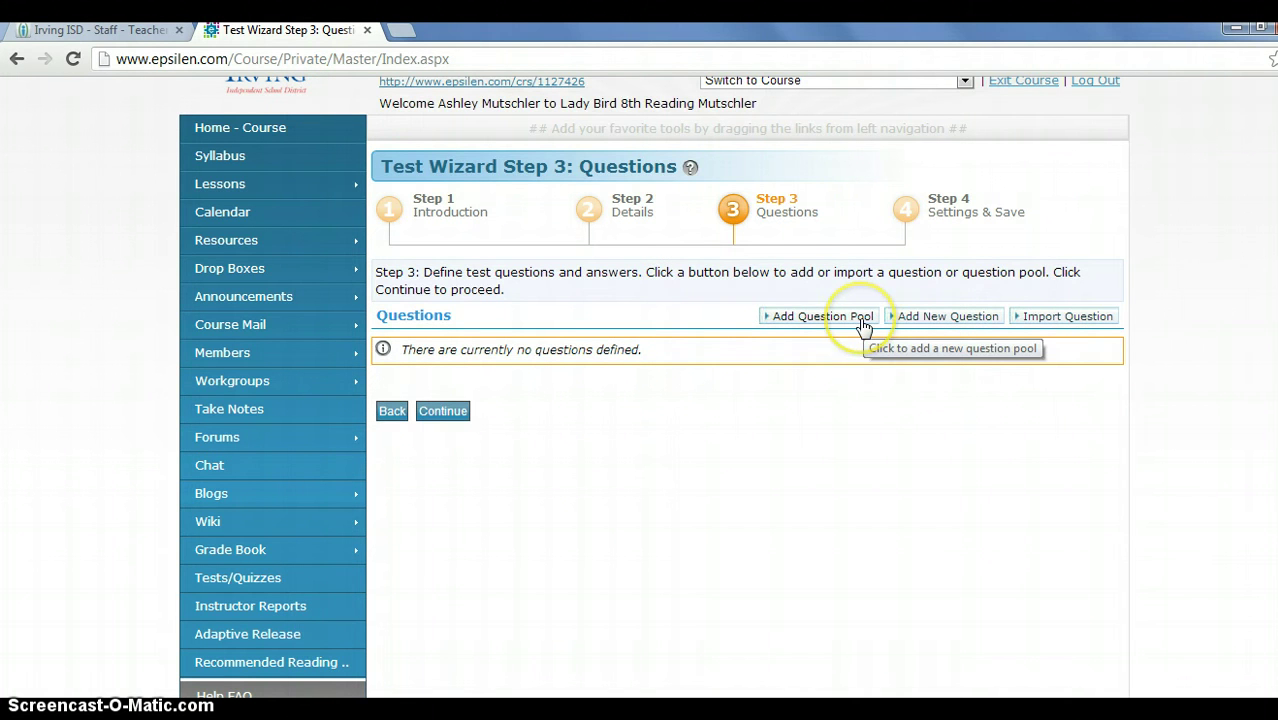
click(857, 328)
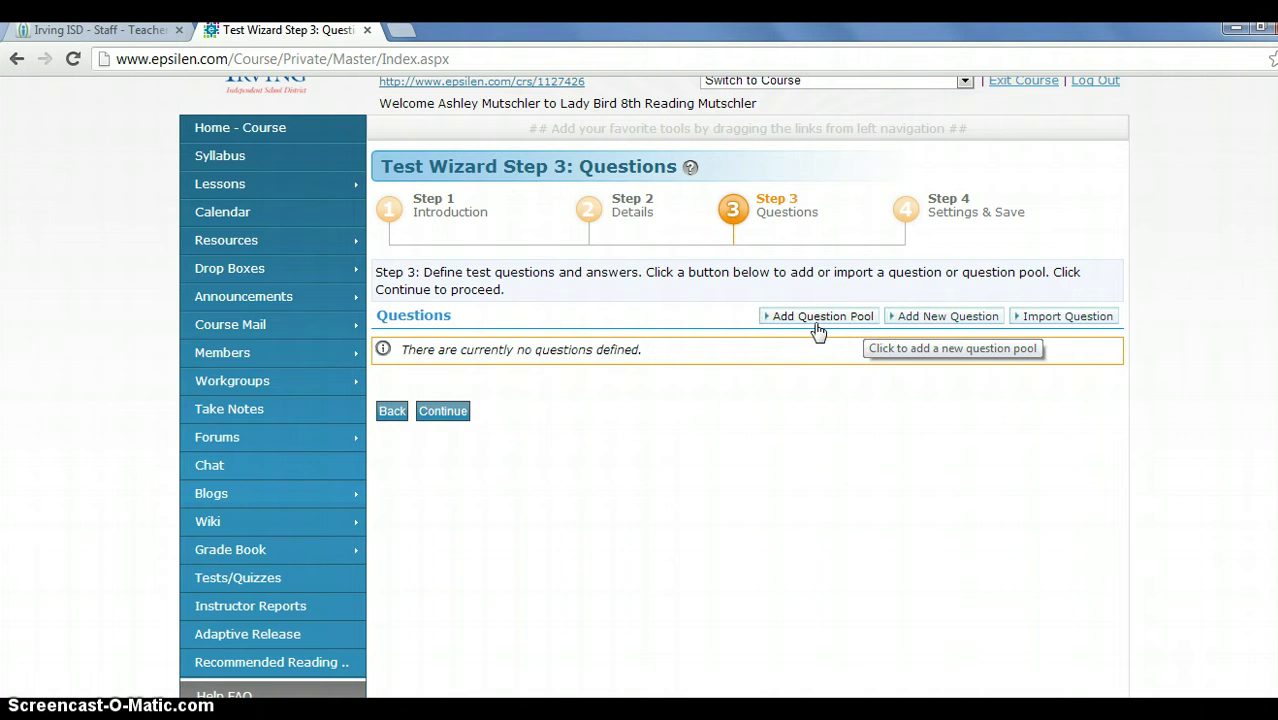
click(756, 318)
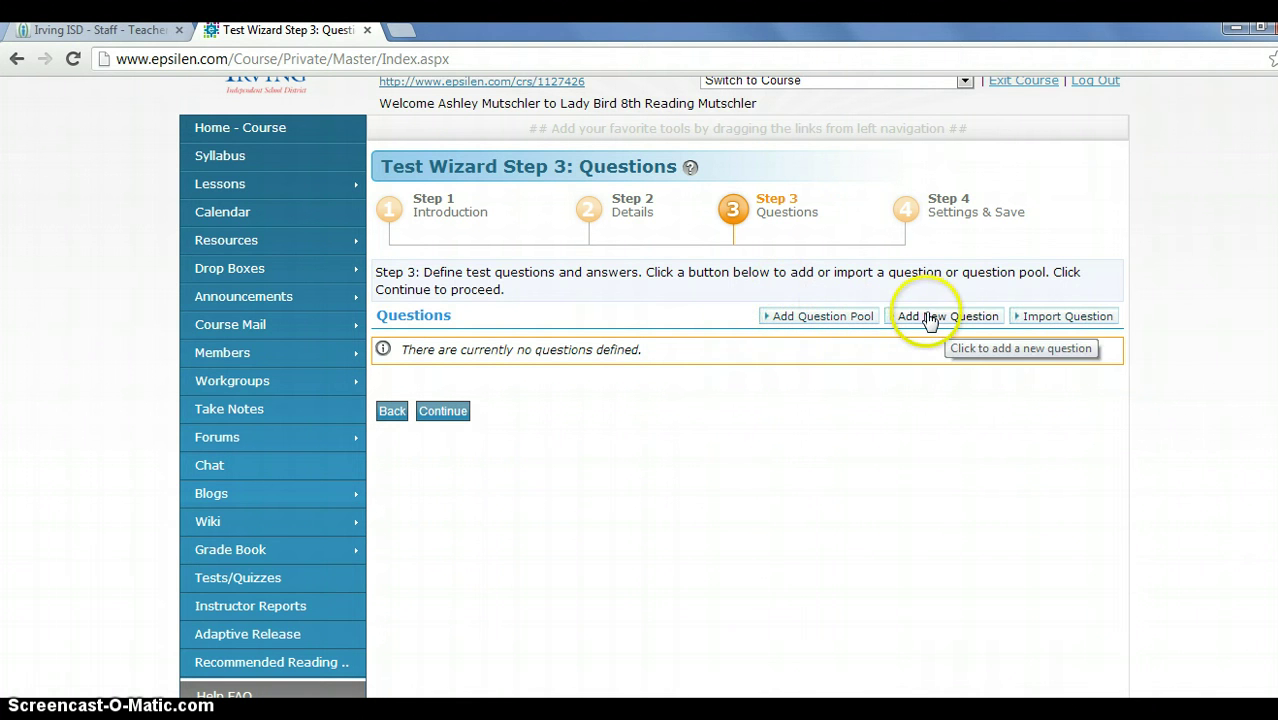
click(930, 320)
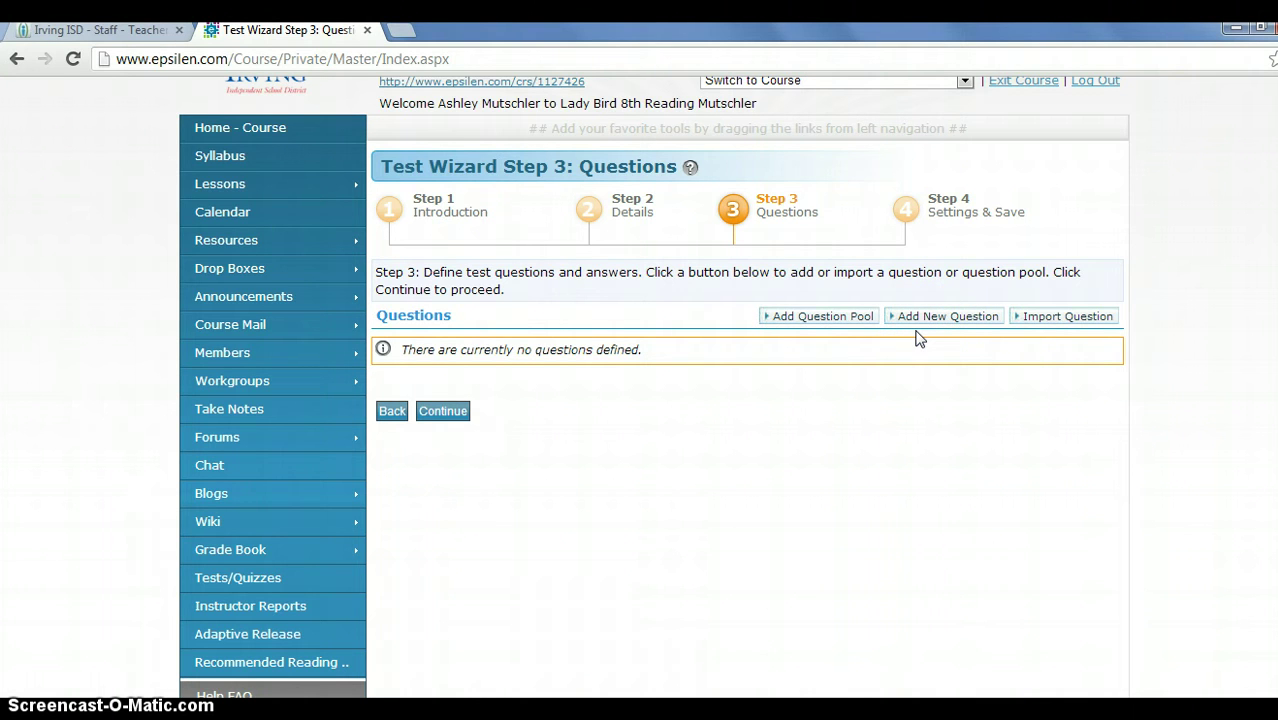
click(913, 322)
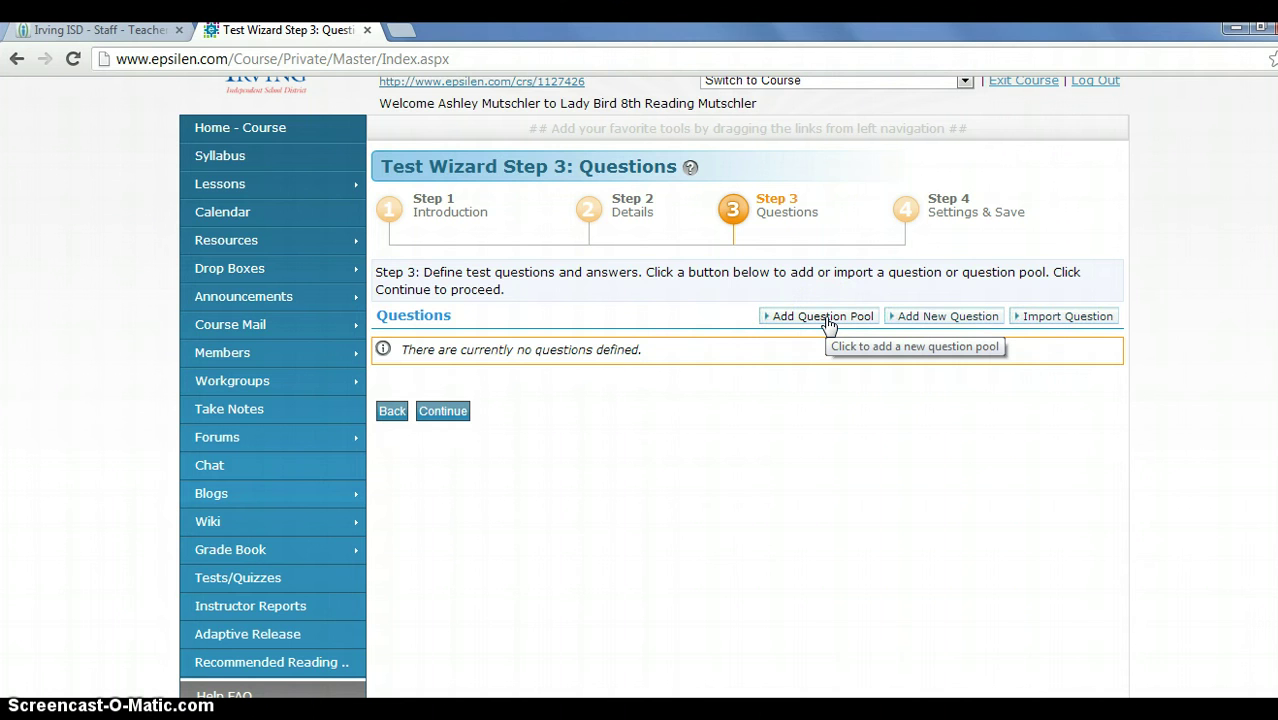
Add a question pool 'The Hunger Games, Chapter 1' showing 2 questions at 50 points each.
click(823, 318)
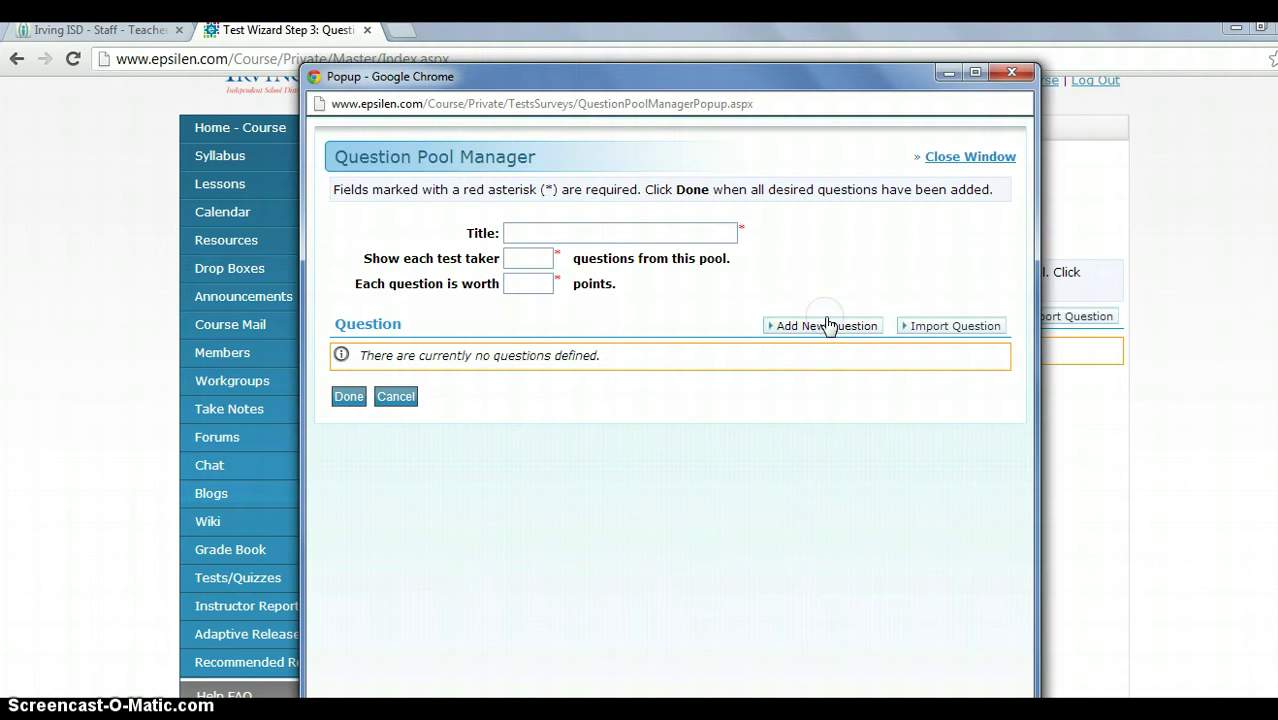
click(584, 226)
text(T)
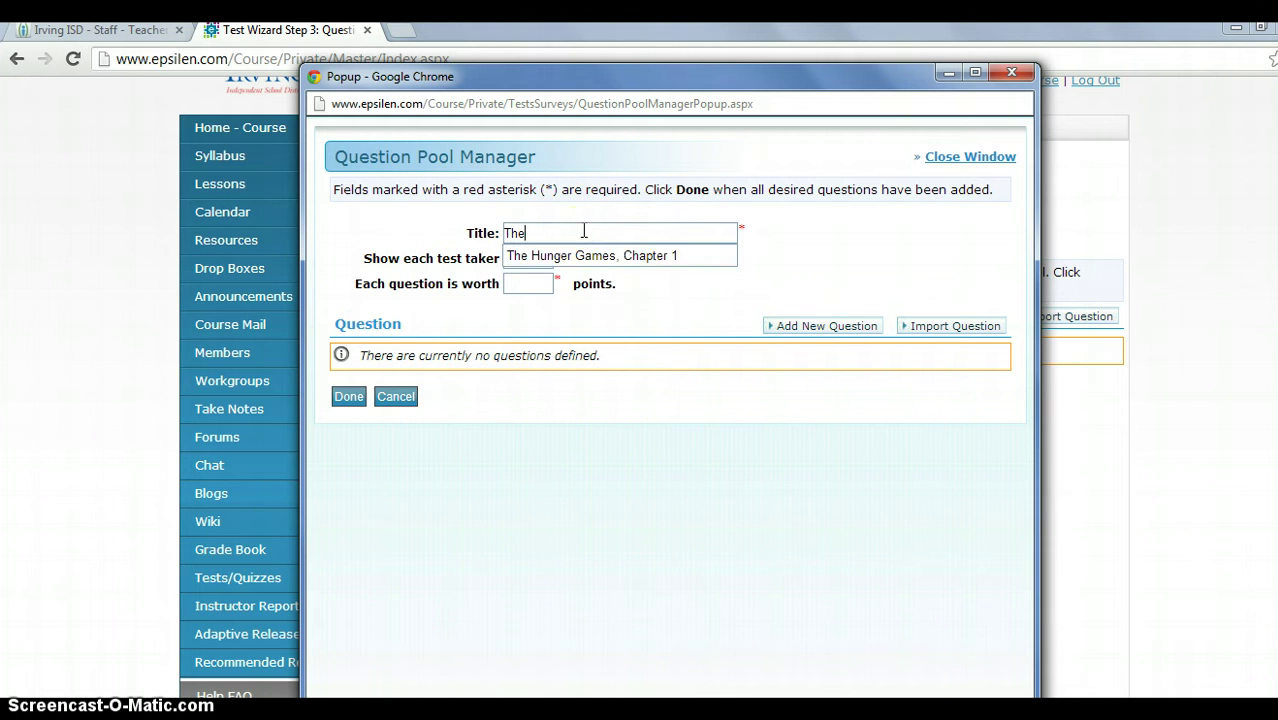
text(he)
click(572, 256)
click(522, 263)
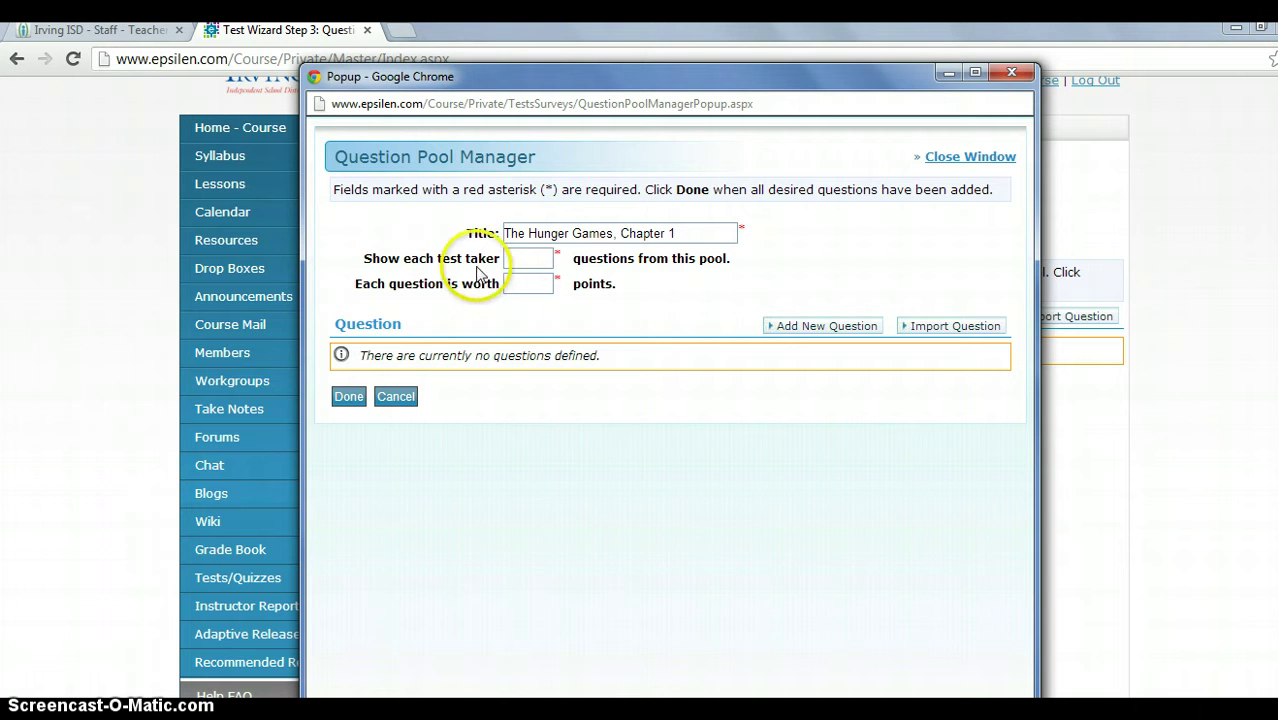
double_click(525, 284)
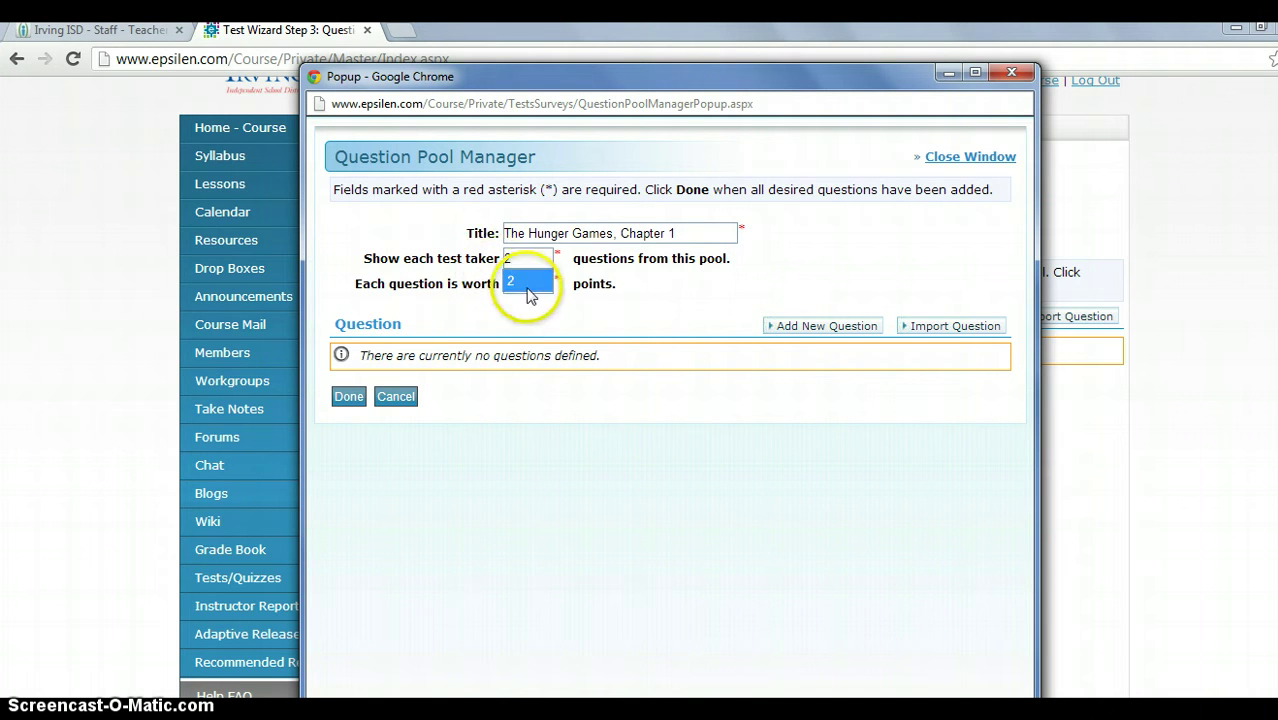
key(BackSpace)
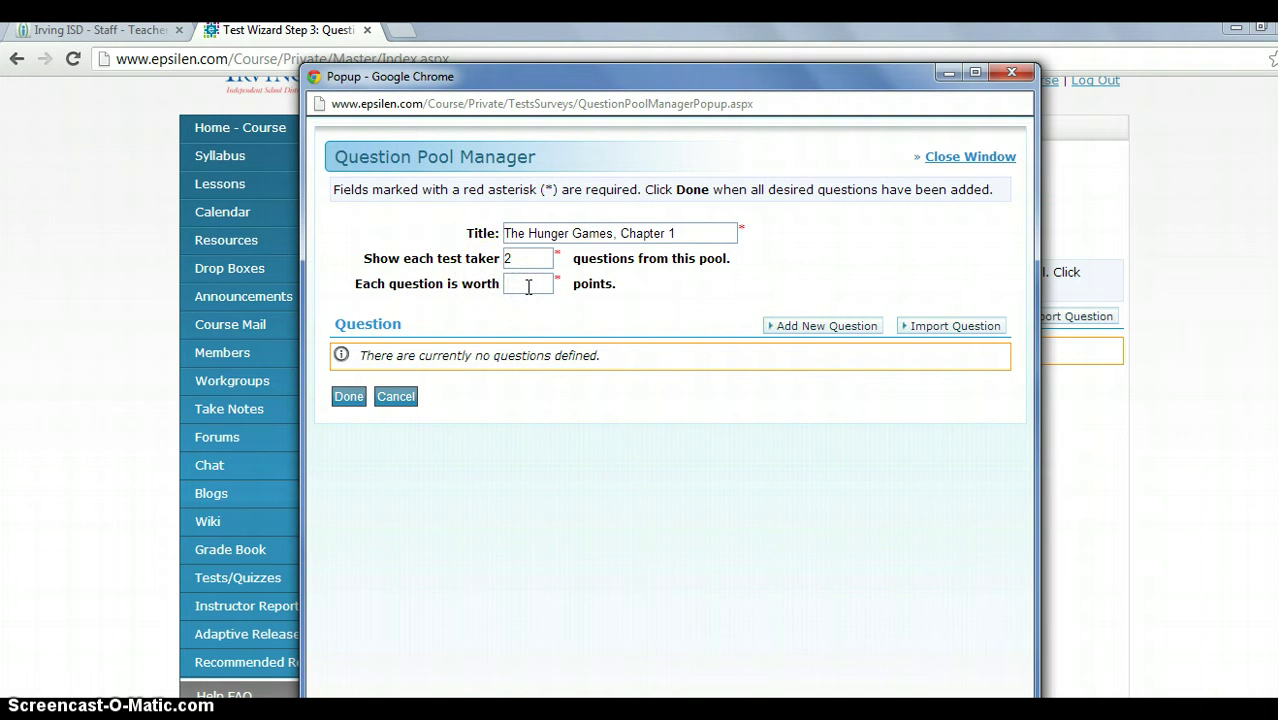
click(525, 306)
click(838, 337)
Keep the pool question's type as Multiple Choice.
click(838, 335)
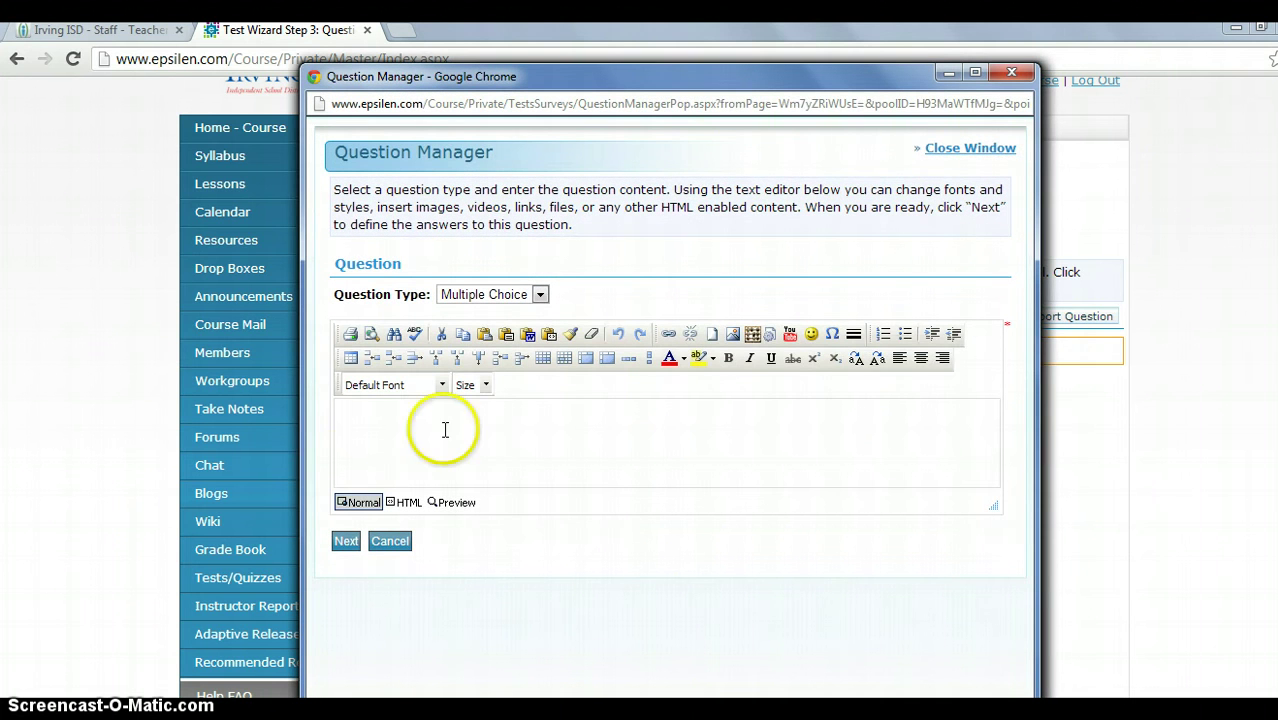
click(445, 430)
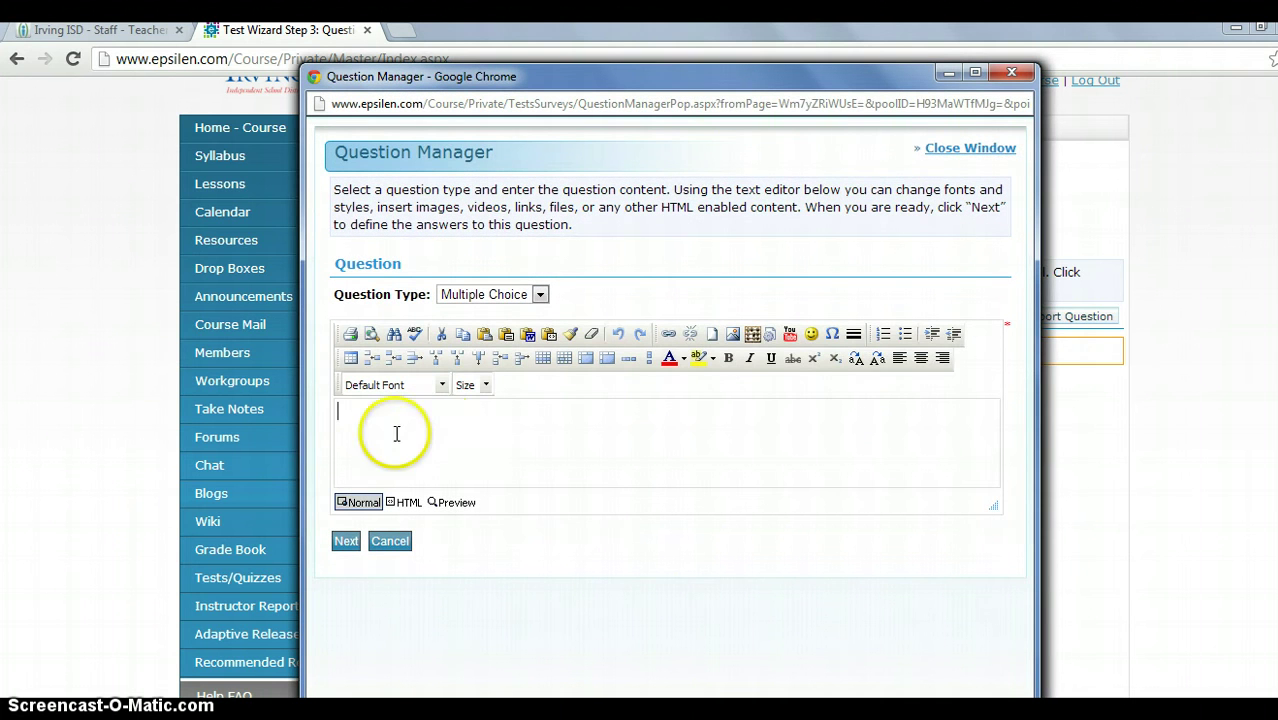
click(454, 425)
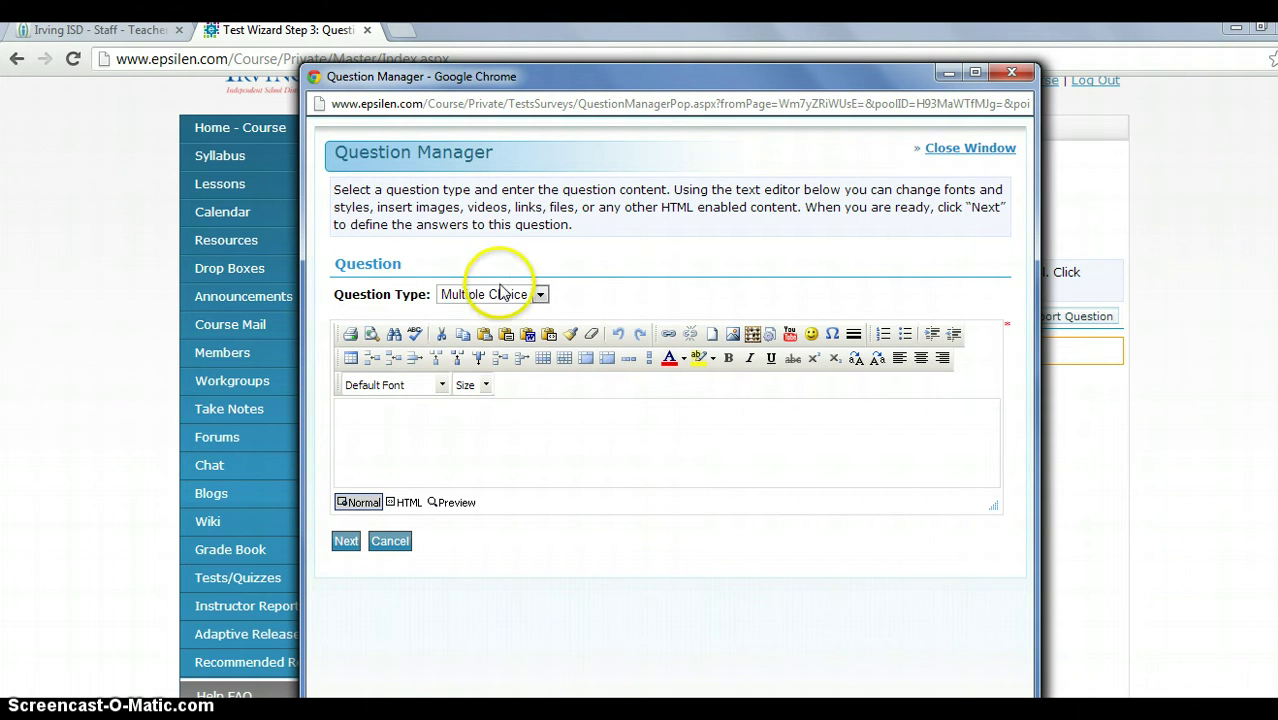
click(497, 297)
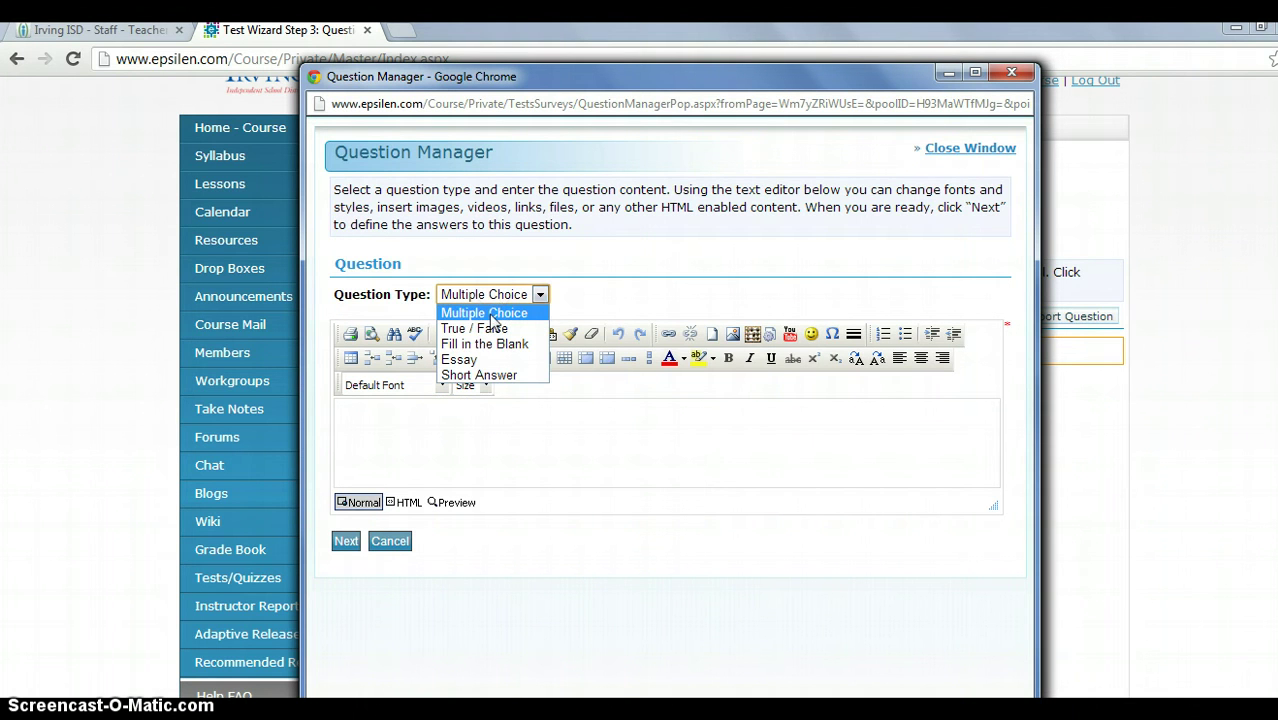
click(486, 377)
click(435, 431)
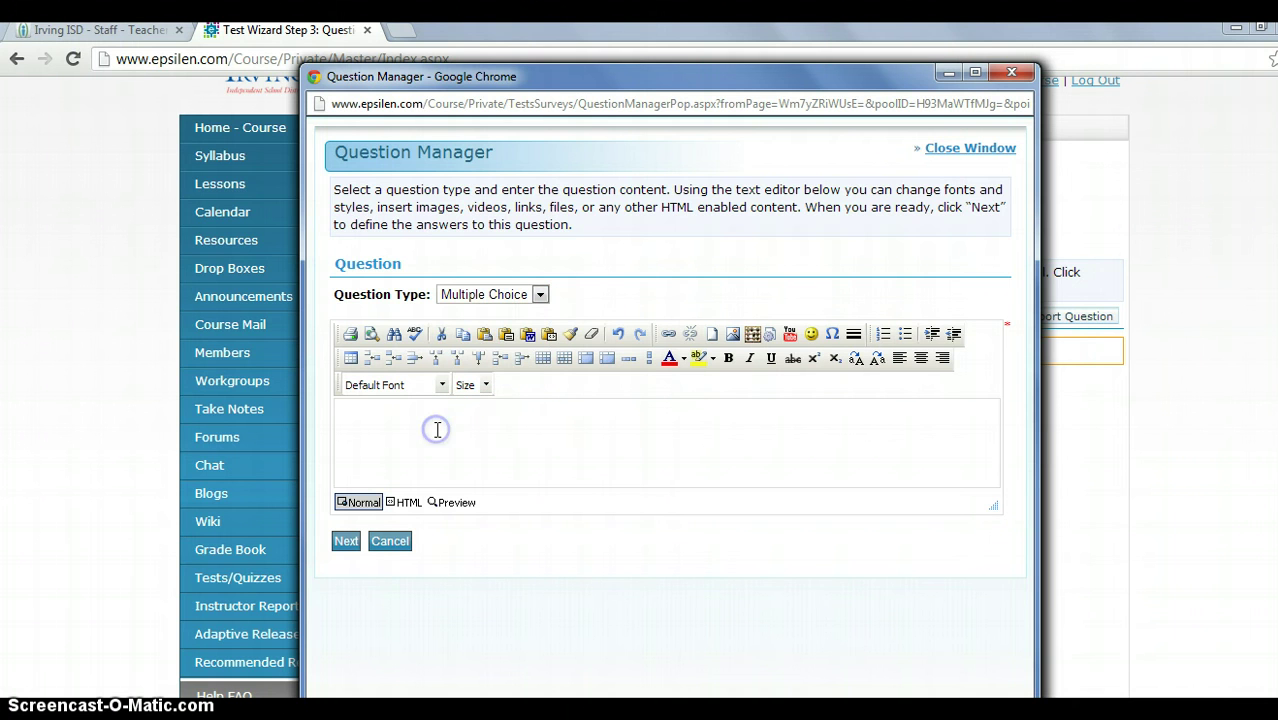
Enter the question 'In chapter 1, what is the setting?' and go to the answers step.
click(436, 429)
text(Where)
key(BackSpace)
key(BackSpace)
key(BackSpace)
key(BackSpace)
key(BackSpace)
key(BackSpace)
text(In chapter 1, what is the setting?)
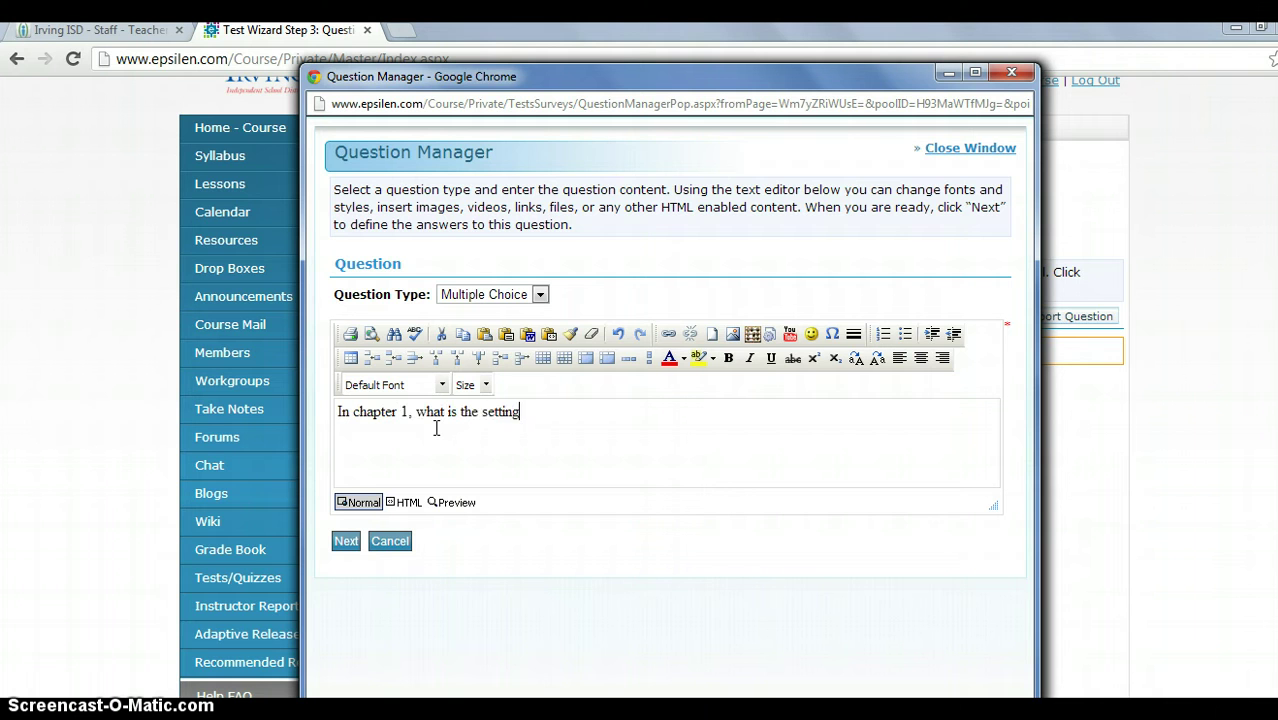
click(347, 545)
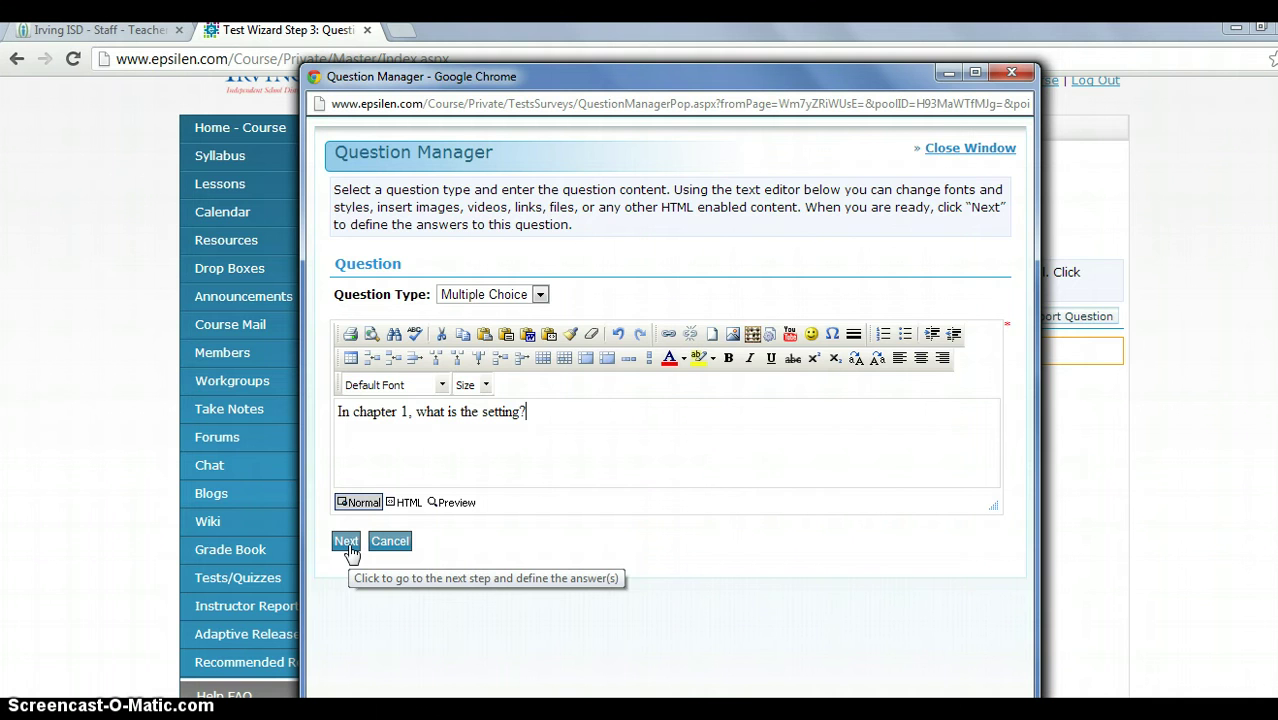
click(346, 544)
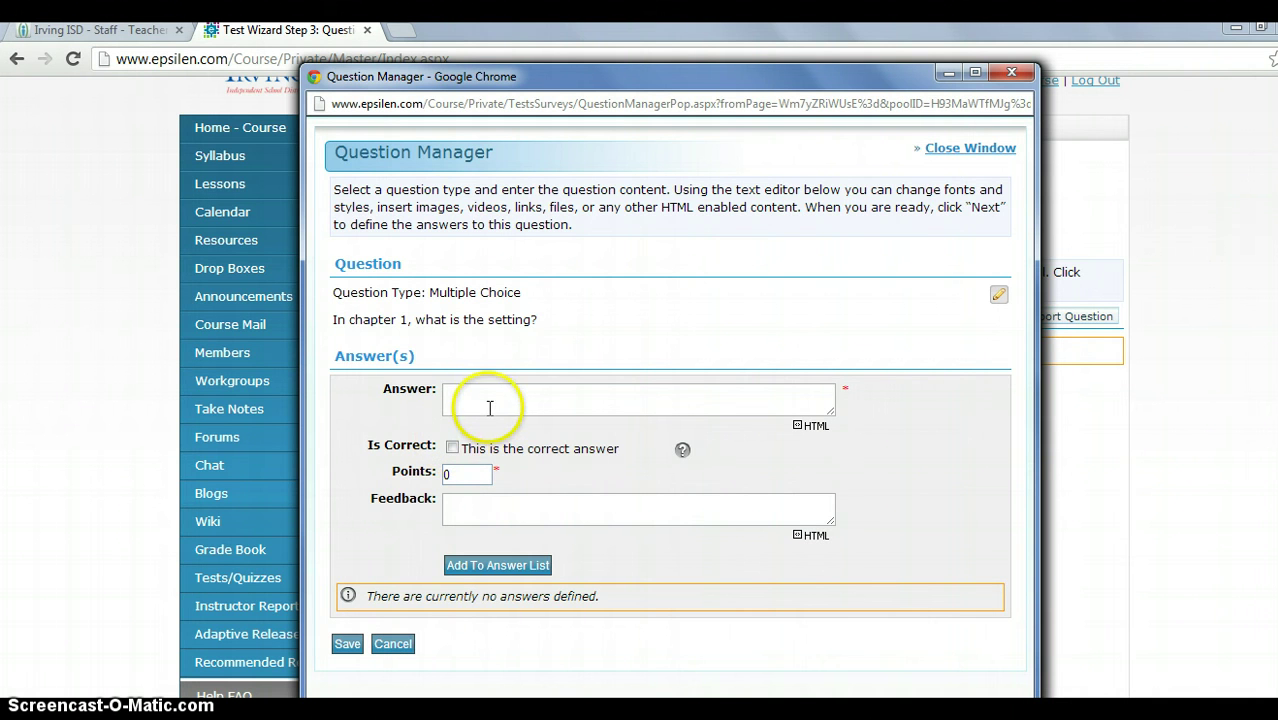
Enter 'District 12' as the correct answer worth 50 points.
click(549, 404)
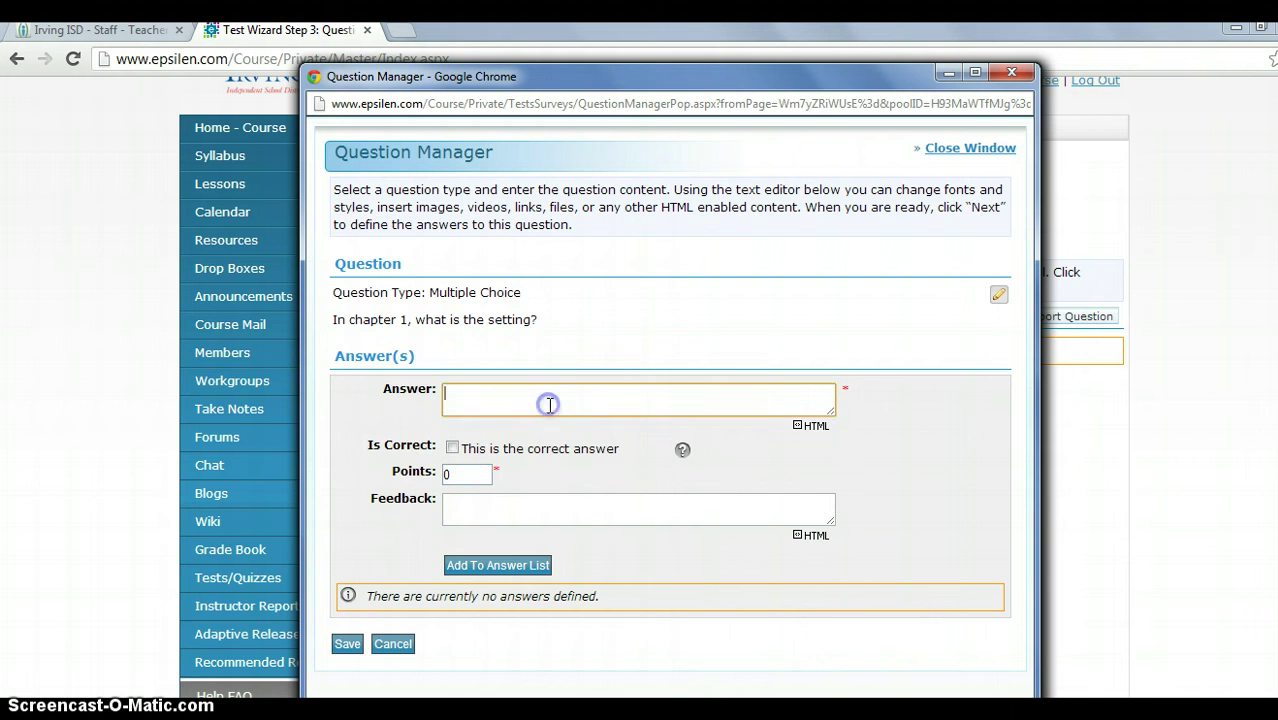
text(District 12)
click(453, 448)
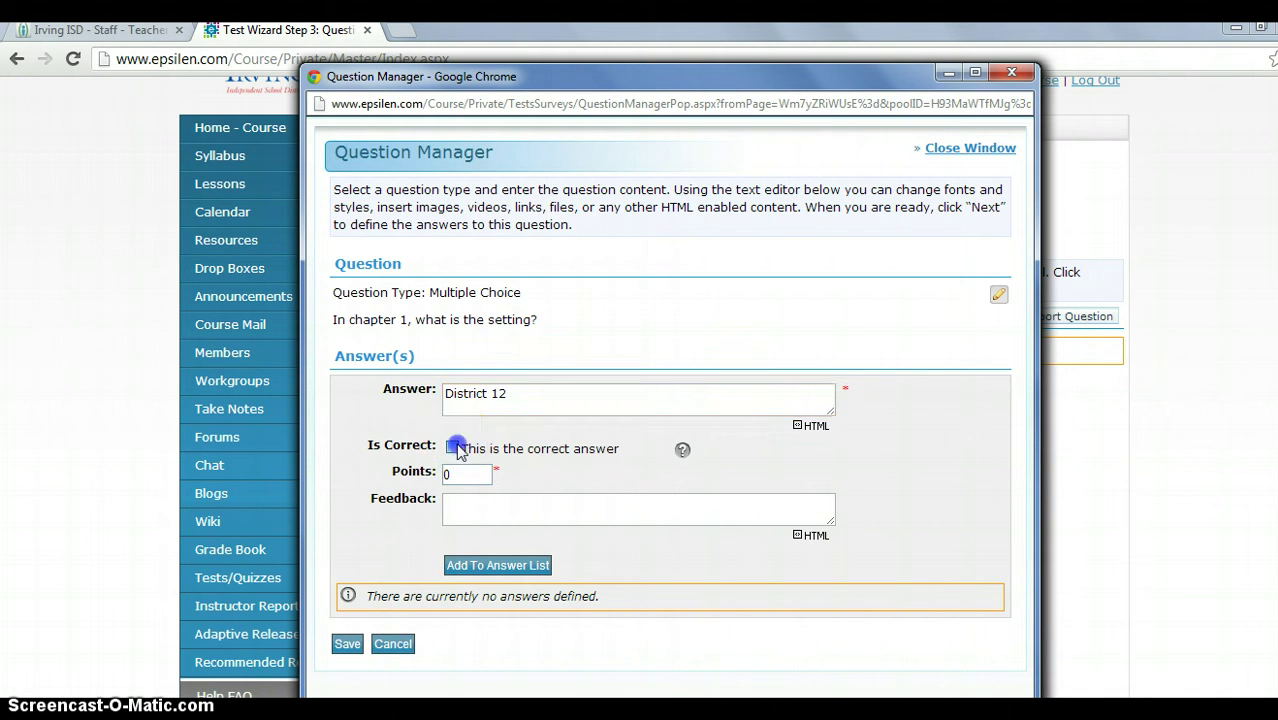
double_click(447, 476)
text(50)
Give it the feedback 'Correct! Chapter 1 is set in District 12.' and add it to the answer list.
click(460, 507)
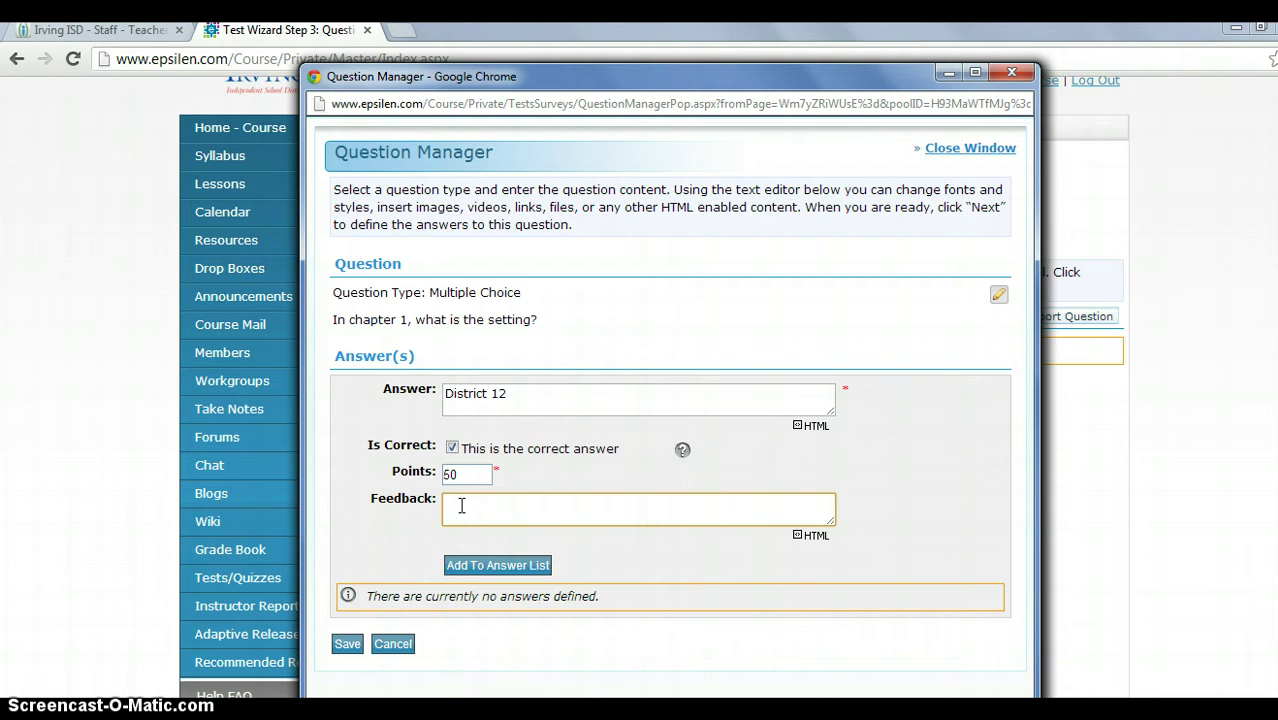
text(Correct! Chapter 1 is d)
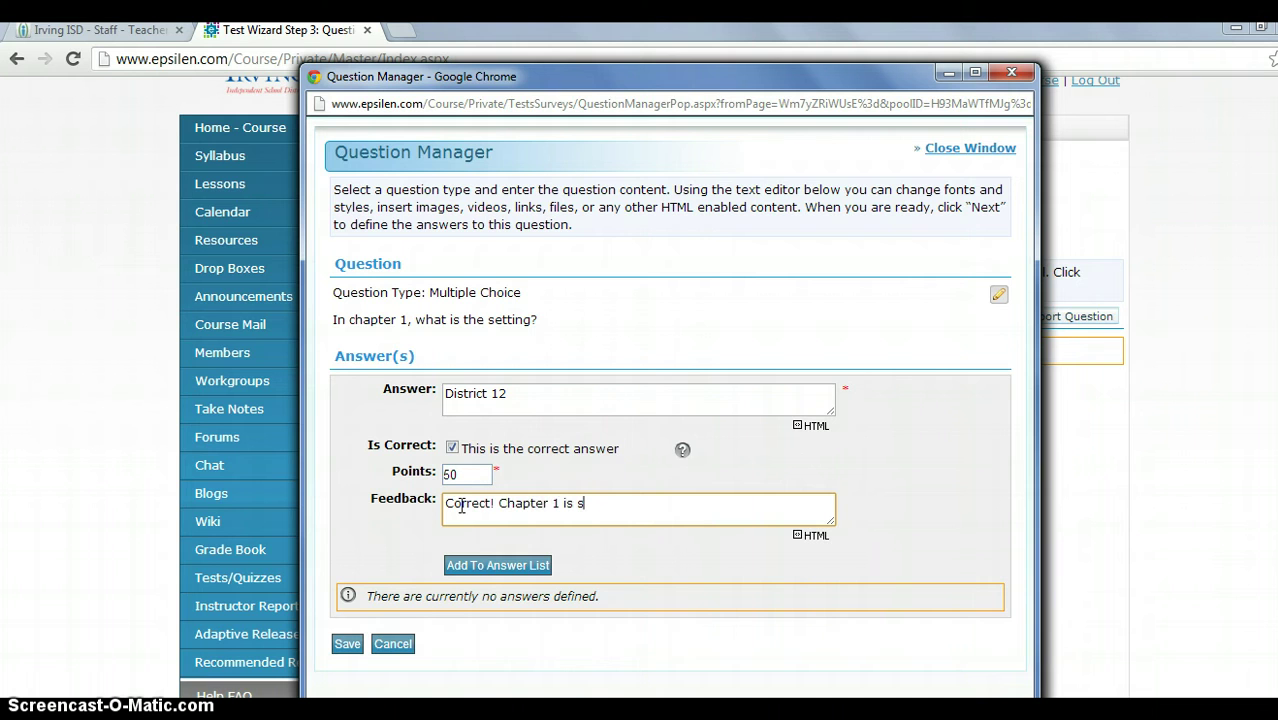
text(et in district 12.)
click(541, 502)
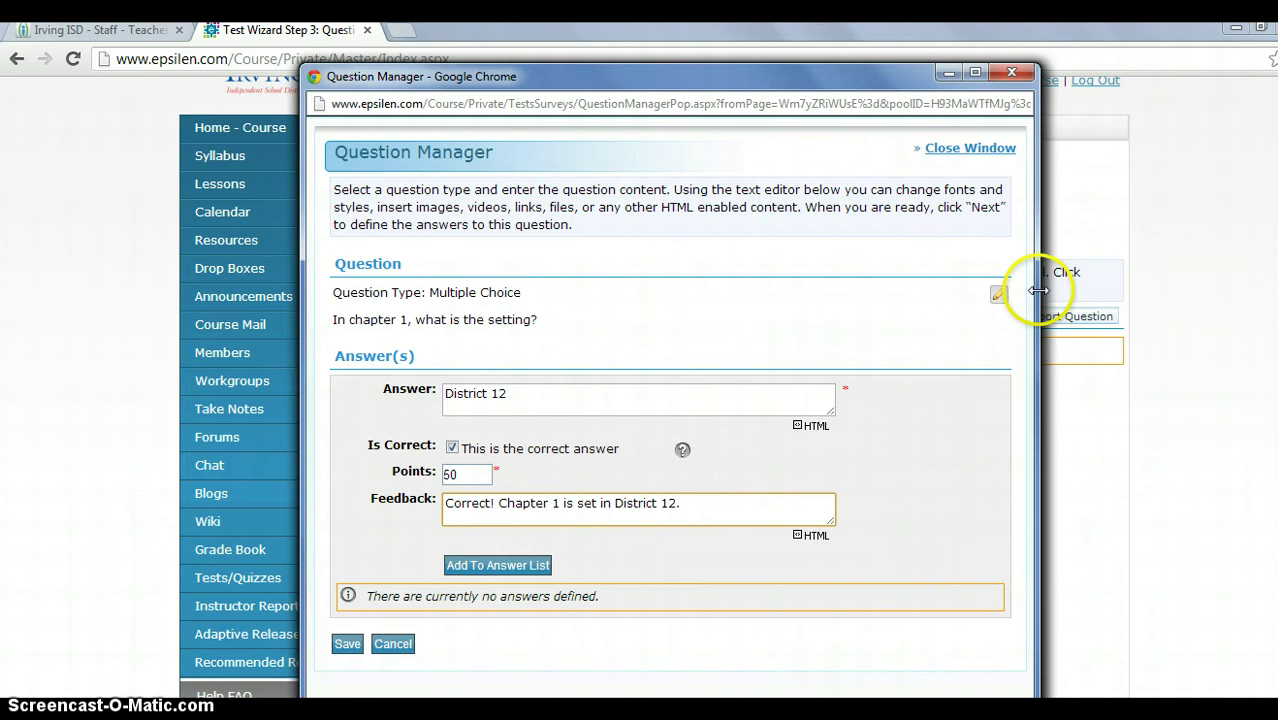
click(1141, 286)
scroll(1141, 286, down, 1)
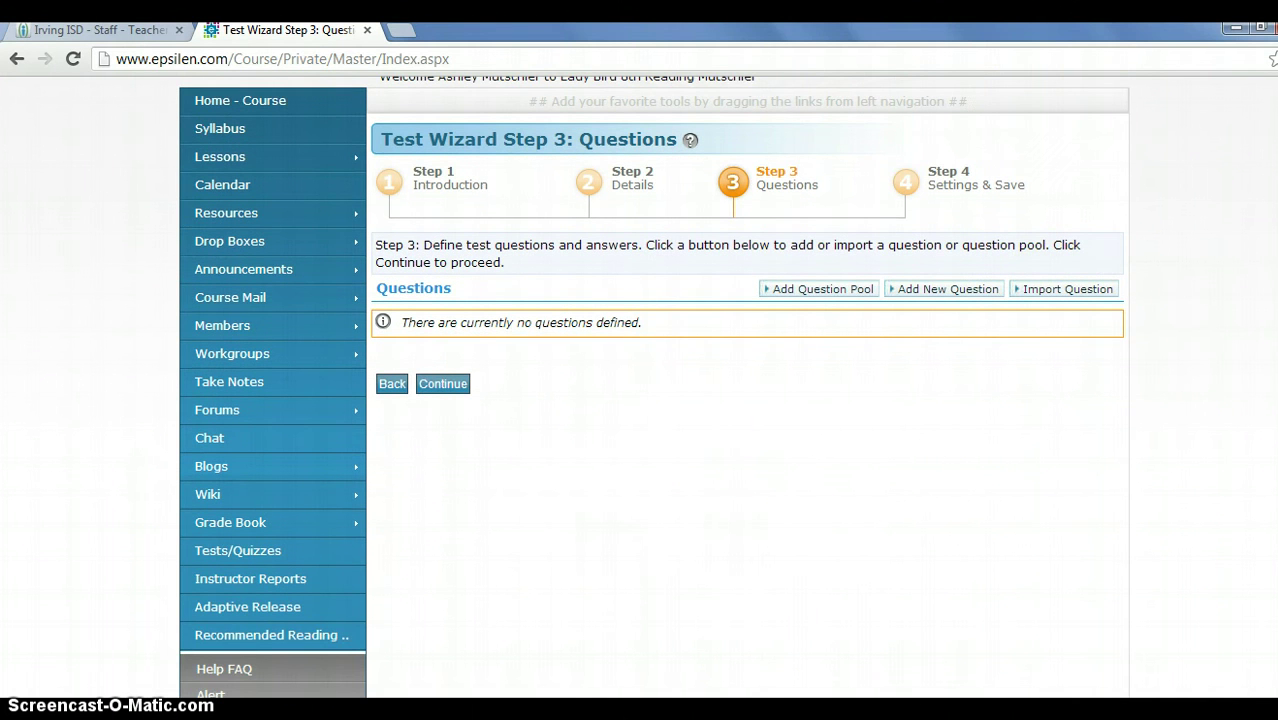
click(499, 662)
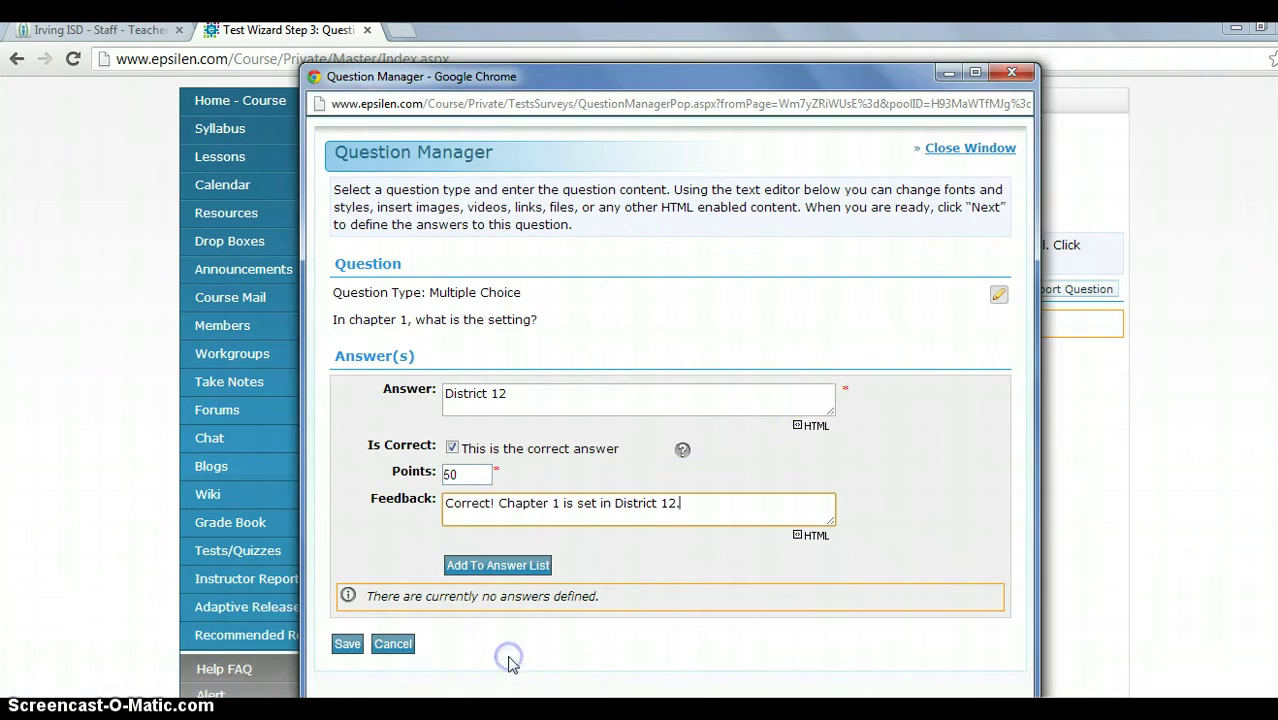
click(510, 566)
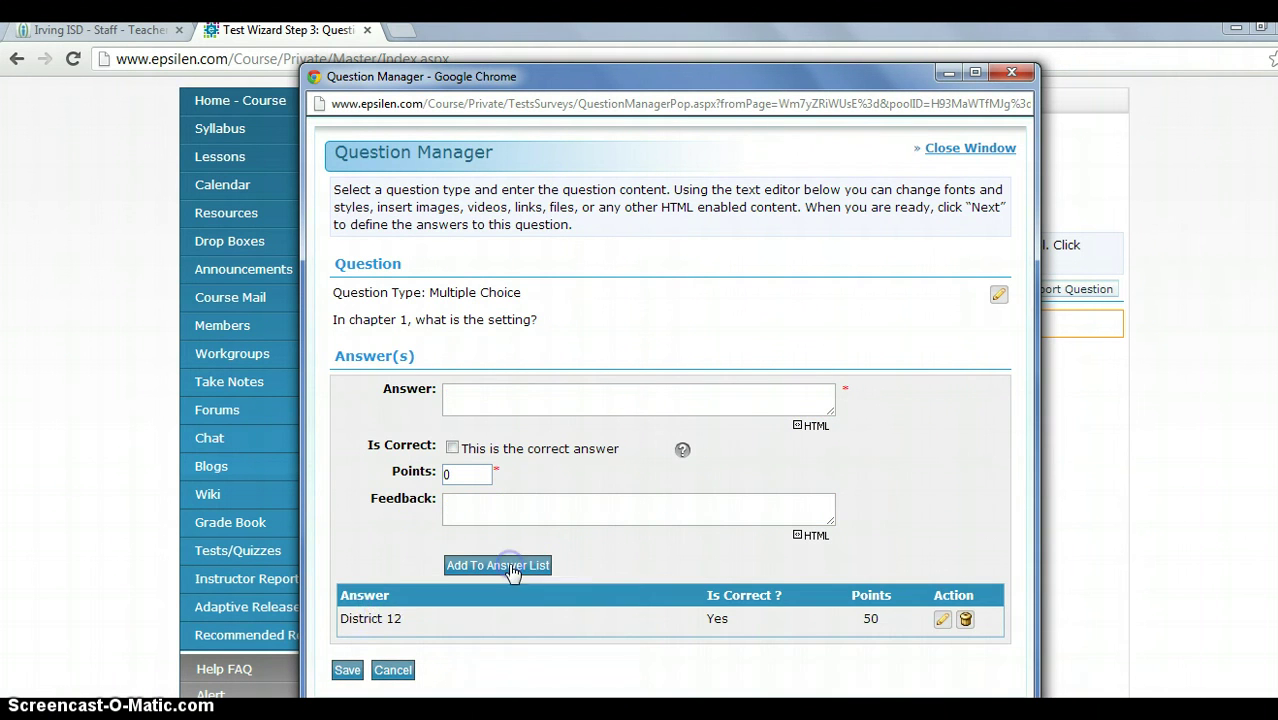
Add 'The Capitol' as a 0-point incorrect answer with feedback 'Incorrect! Please re-read page 3.'.
click(567, 409)
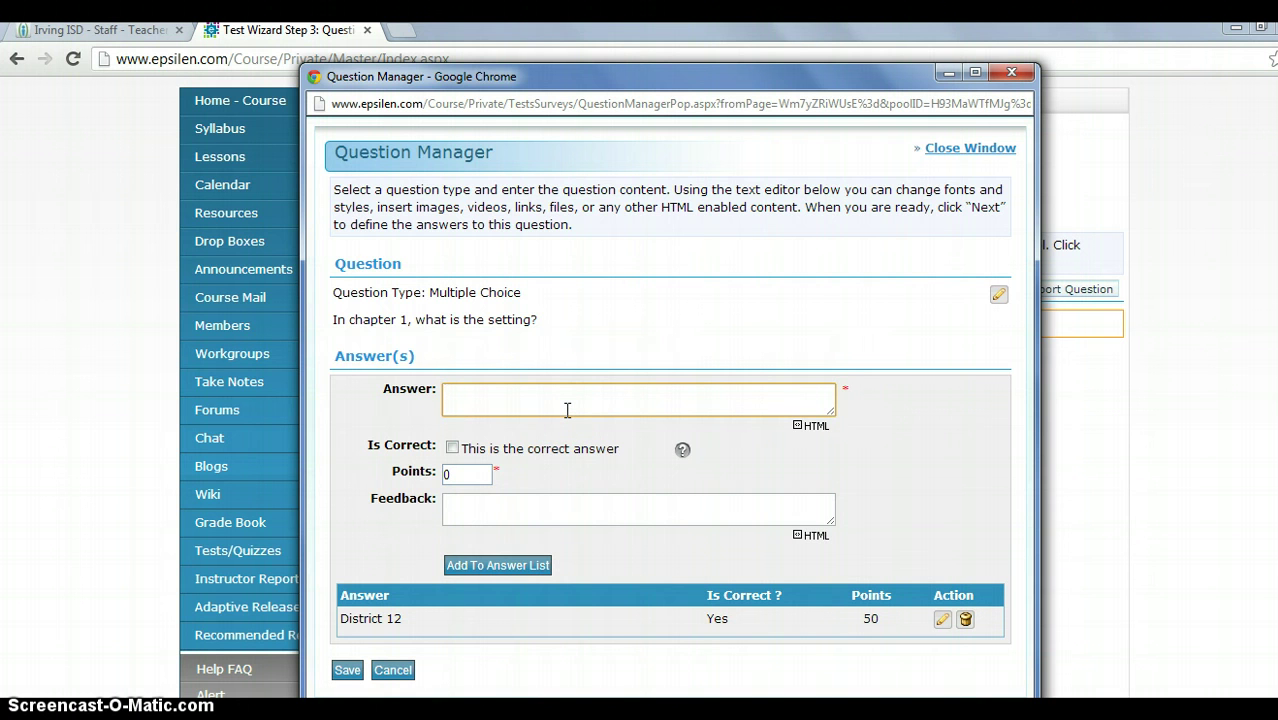
text(The Capitol)
click(506, 516)
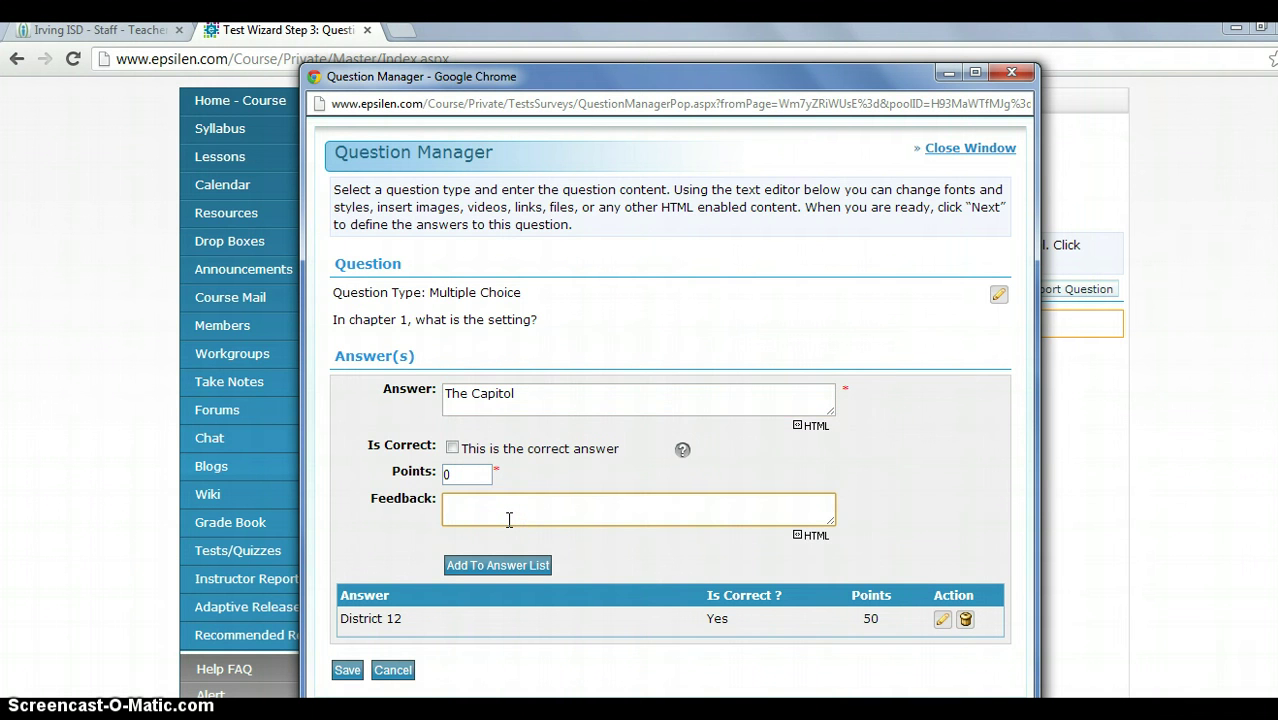
text(Incco)
key(BackSpace)
key(BackSpace)
text(orrect! Please re-read page)
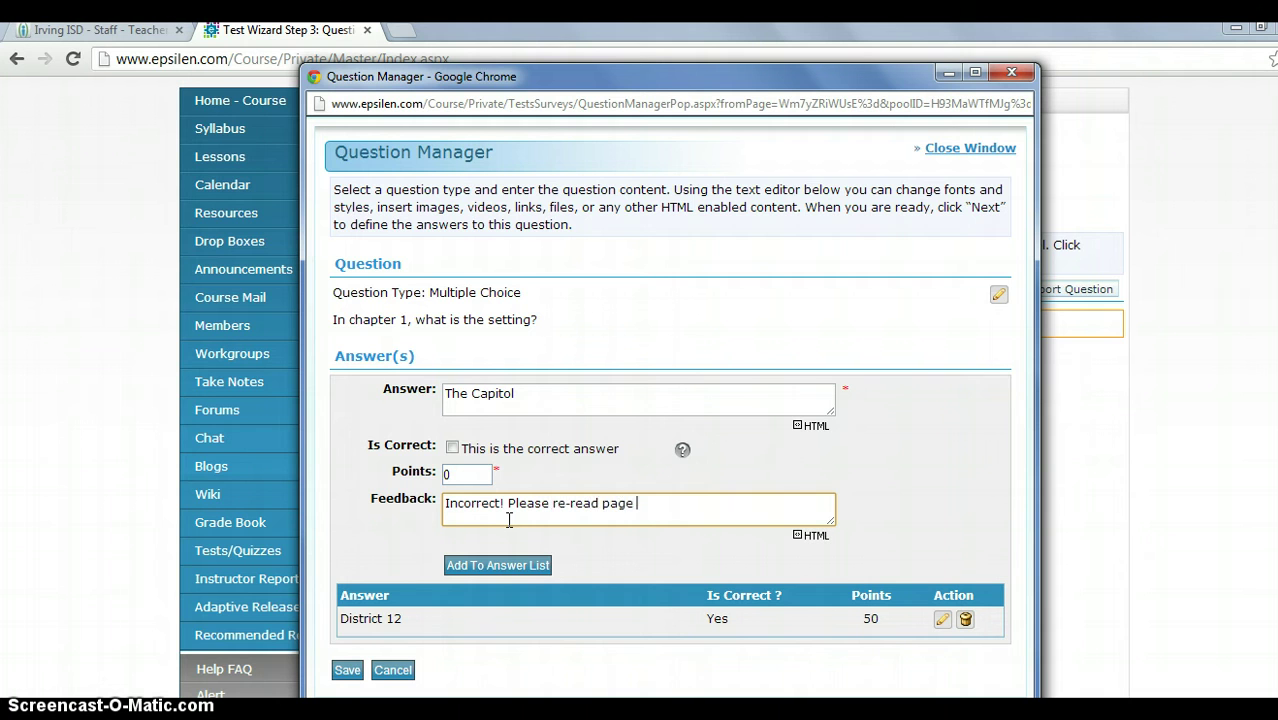
text( 2)
key(BackSpace)
key(BackSpace)
text(3 i)
click(487, 565)
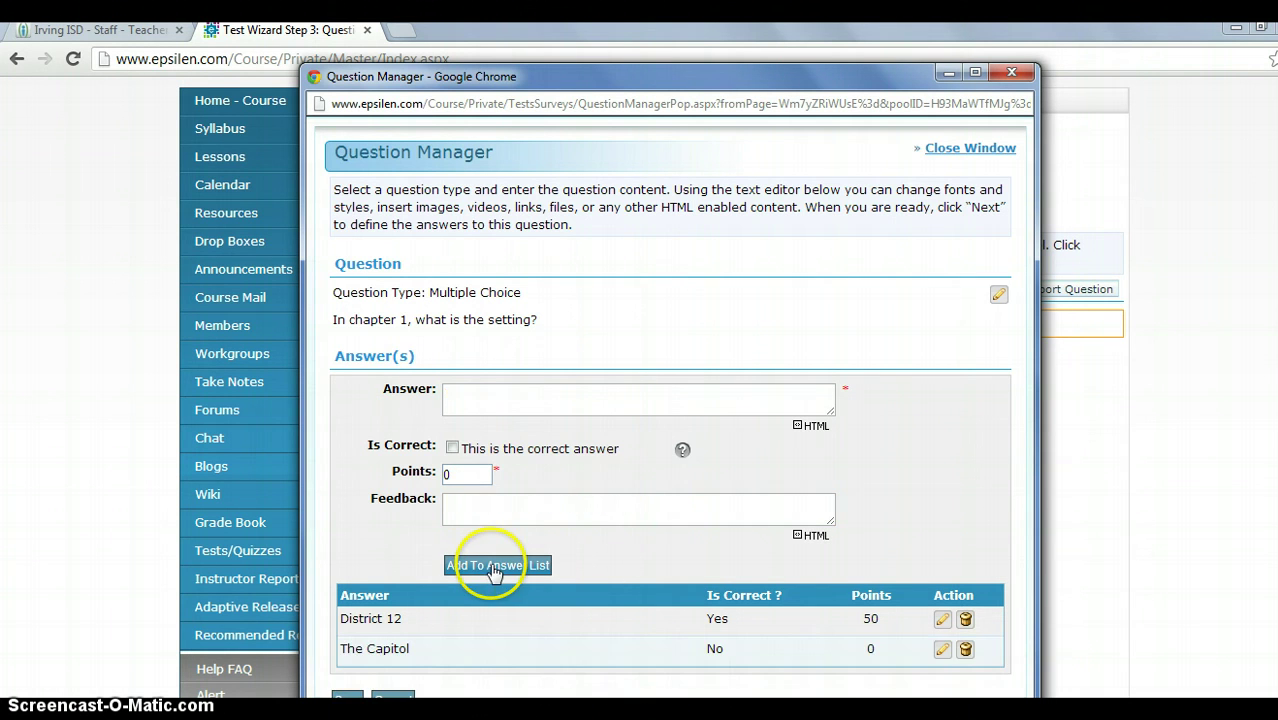
Add 'Inside the Arena' as a 0-point incorrect answer with the same re-read page 3 feedback.
click(548, 410)
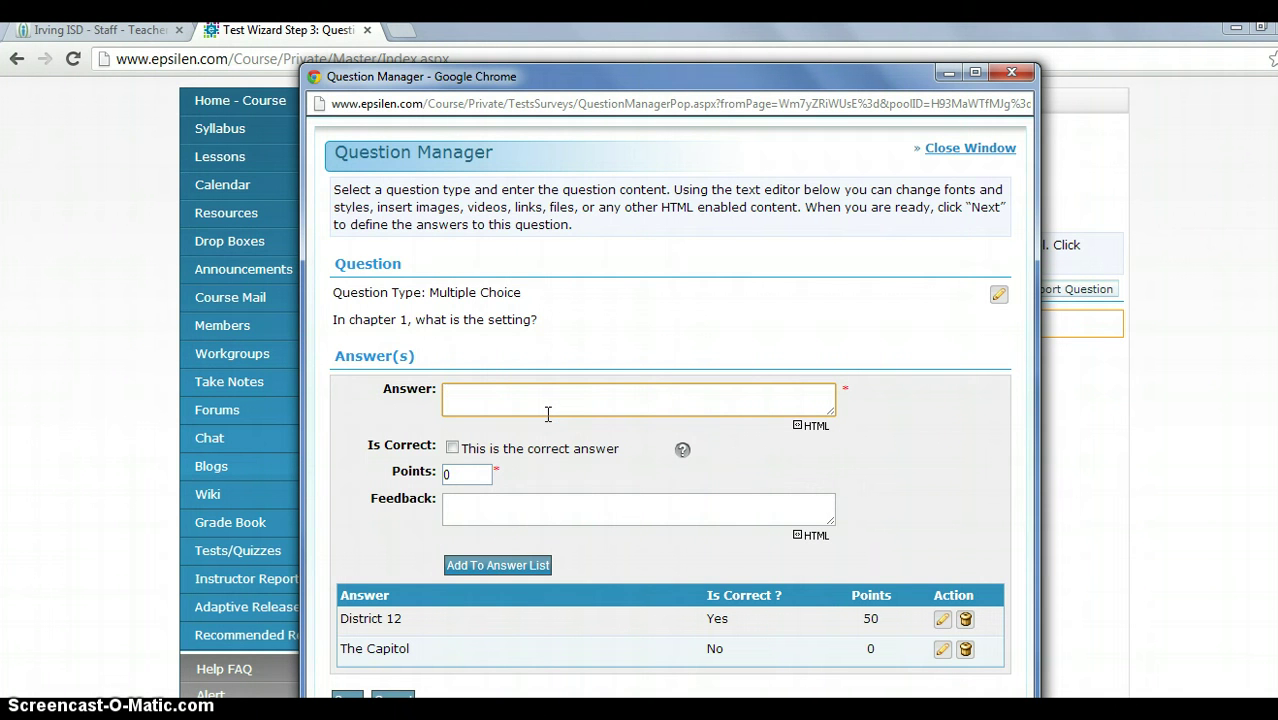
text(Inside the Arena)
click(527, 515)
text(Incorre)
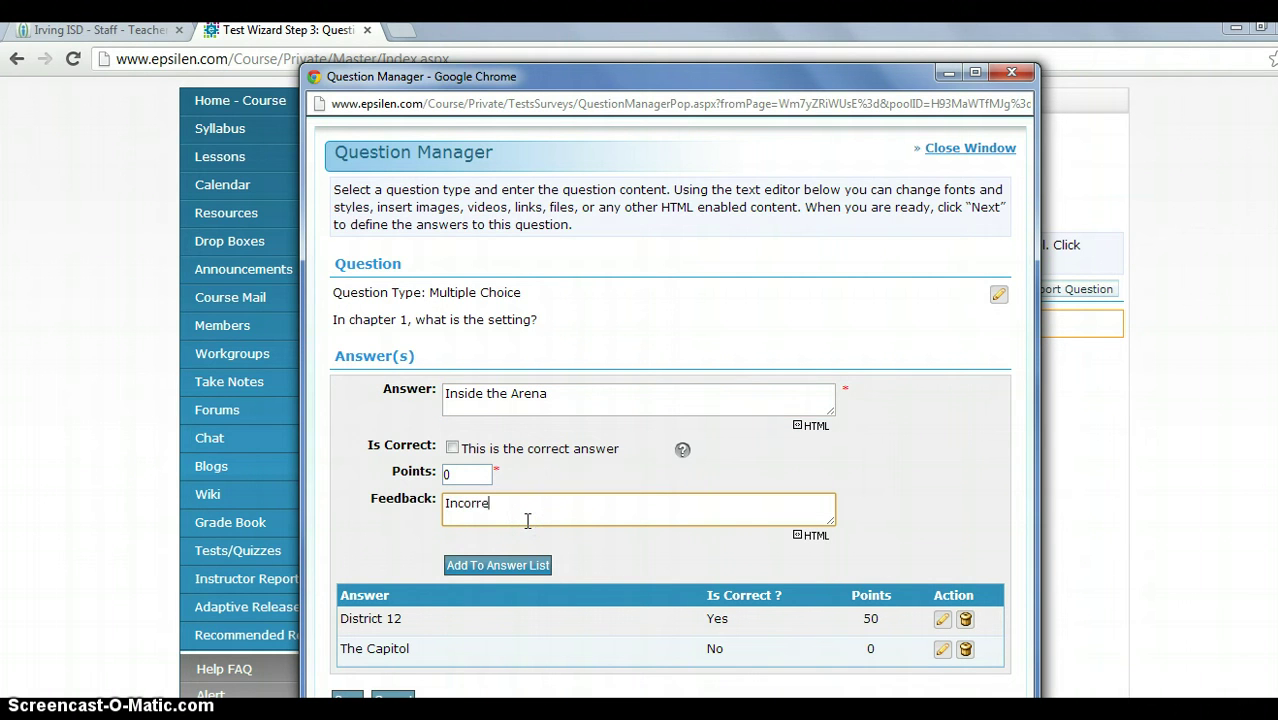
text(ct! Please re-read page 3.)
click(492, 566)
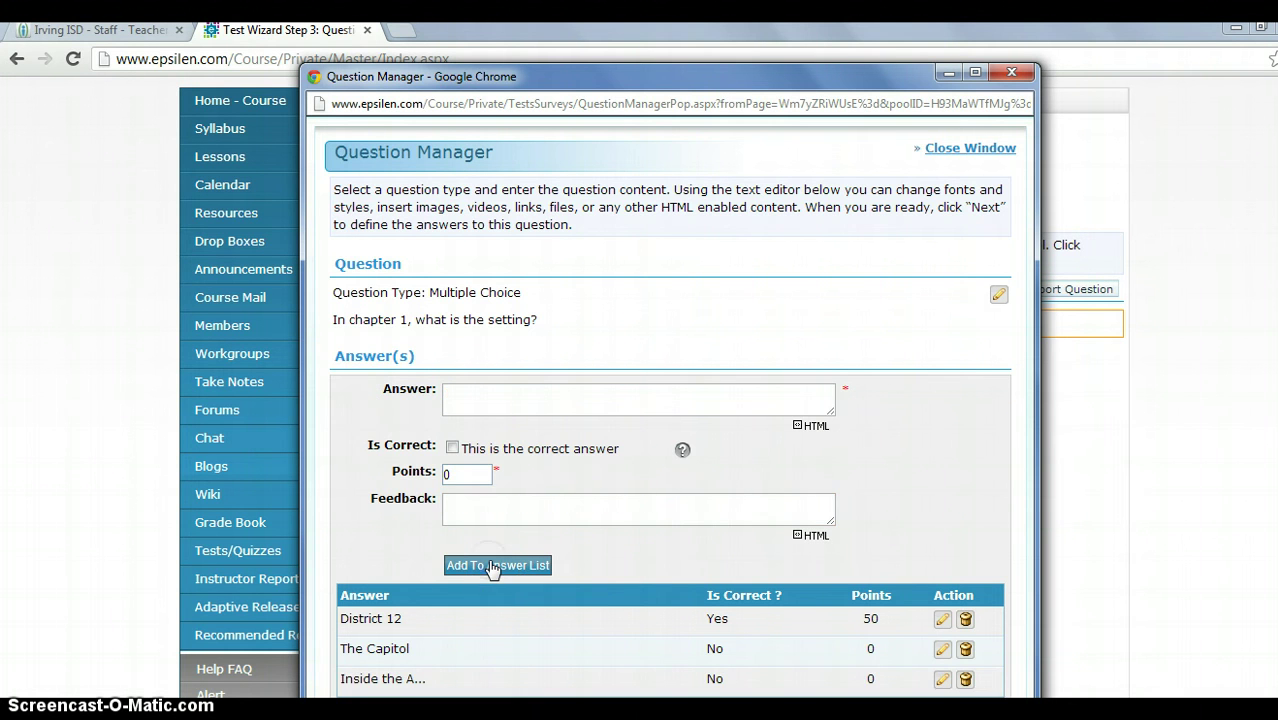
key(ctrl+w)
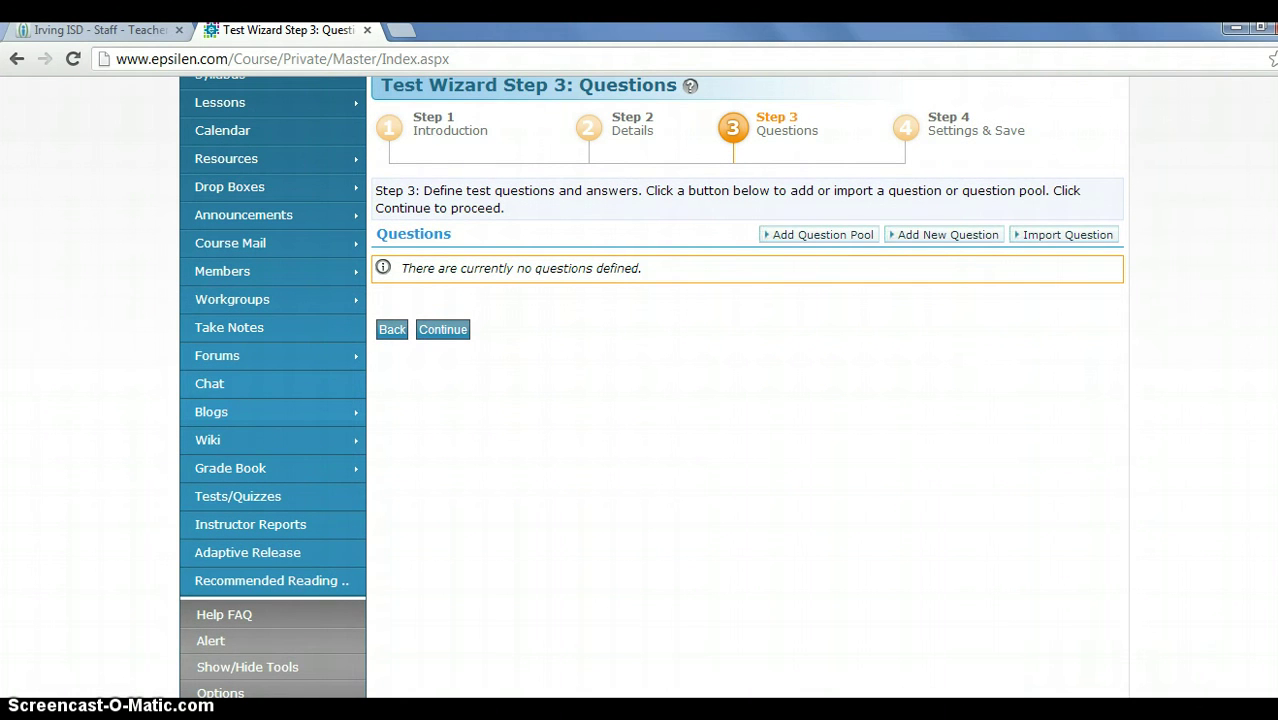
Save the setting question into the Hunger Games, Chapter 1 pool and return to the pool window.
mouse_move(599, 690)
click(548, 643)
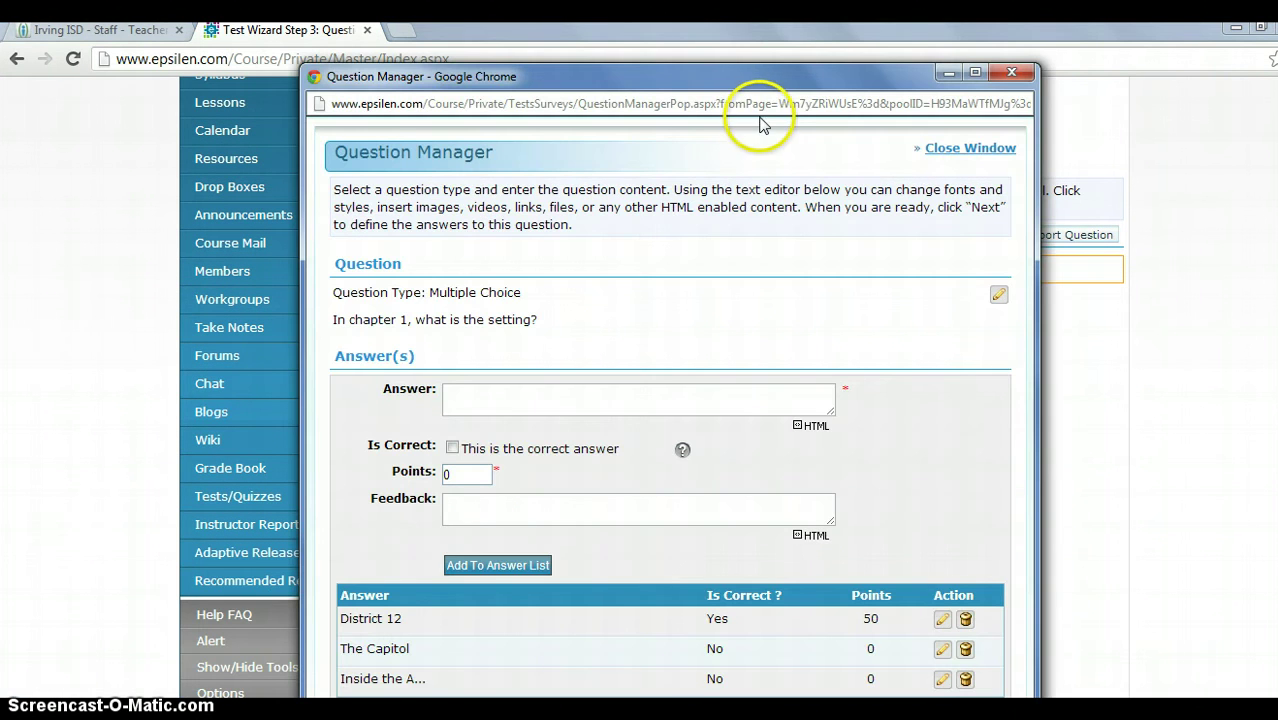
drag(789, 76, 765, 2)
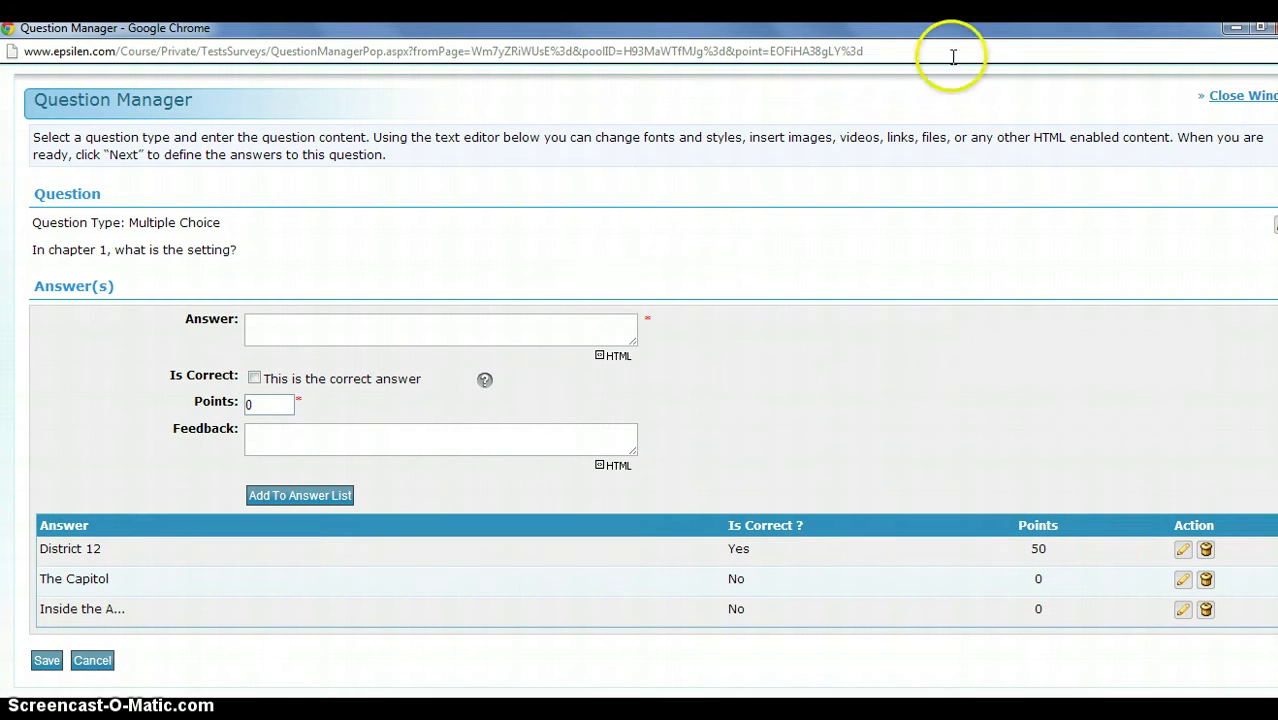
click(52, 661)
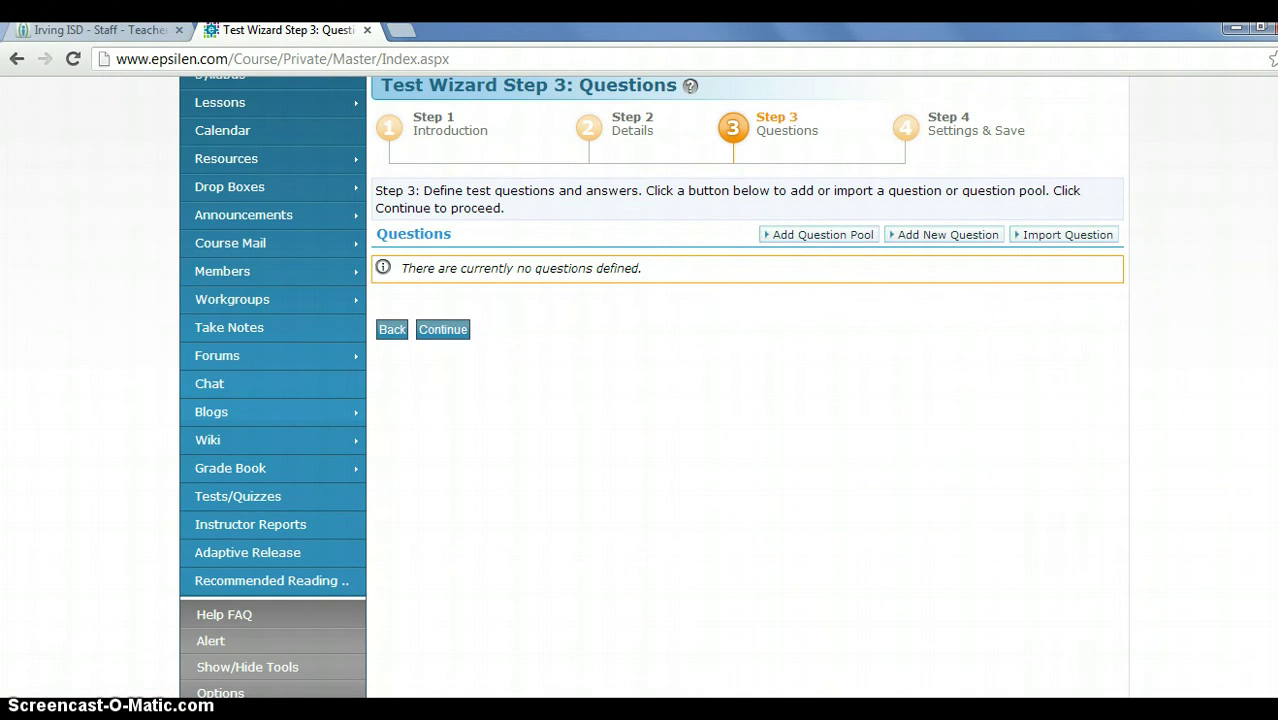
mouse_move(128, 700)
click(397, 628)
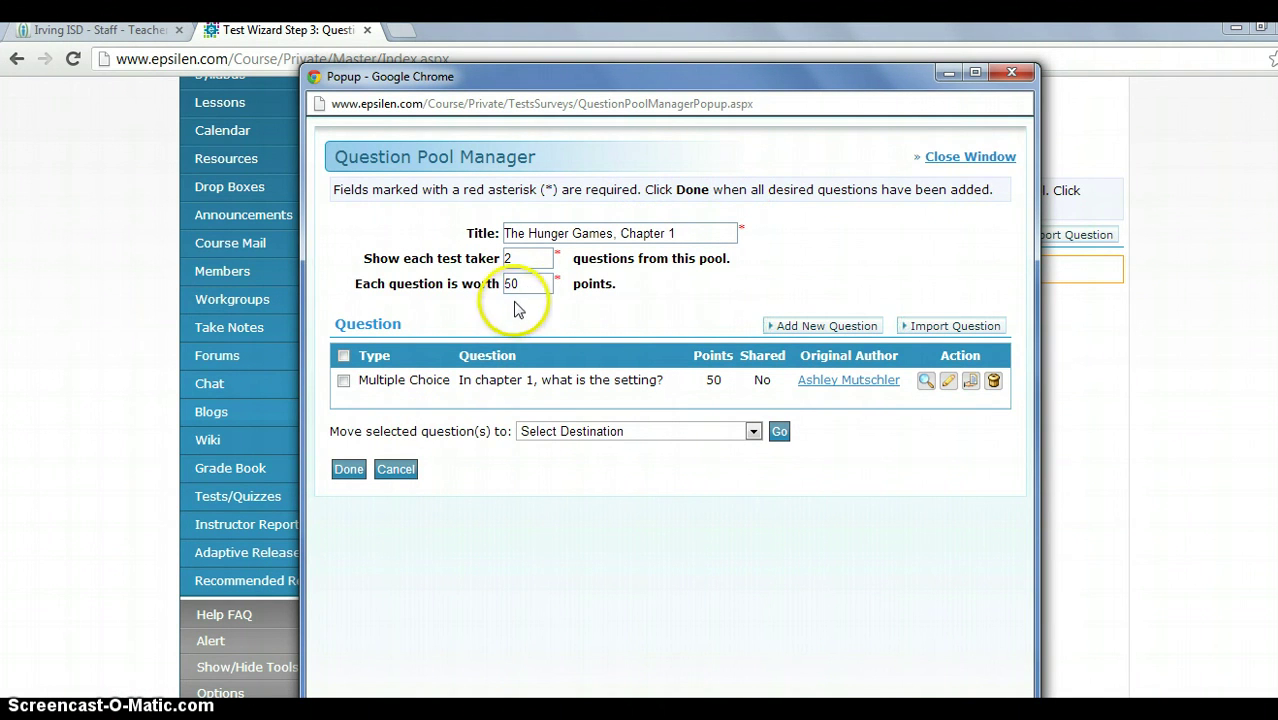
Add a second question, 'The picture below represents the main character:', typed as True / False.
click(805, 327)
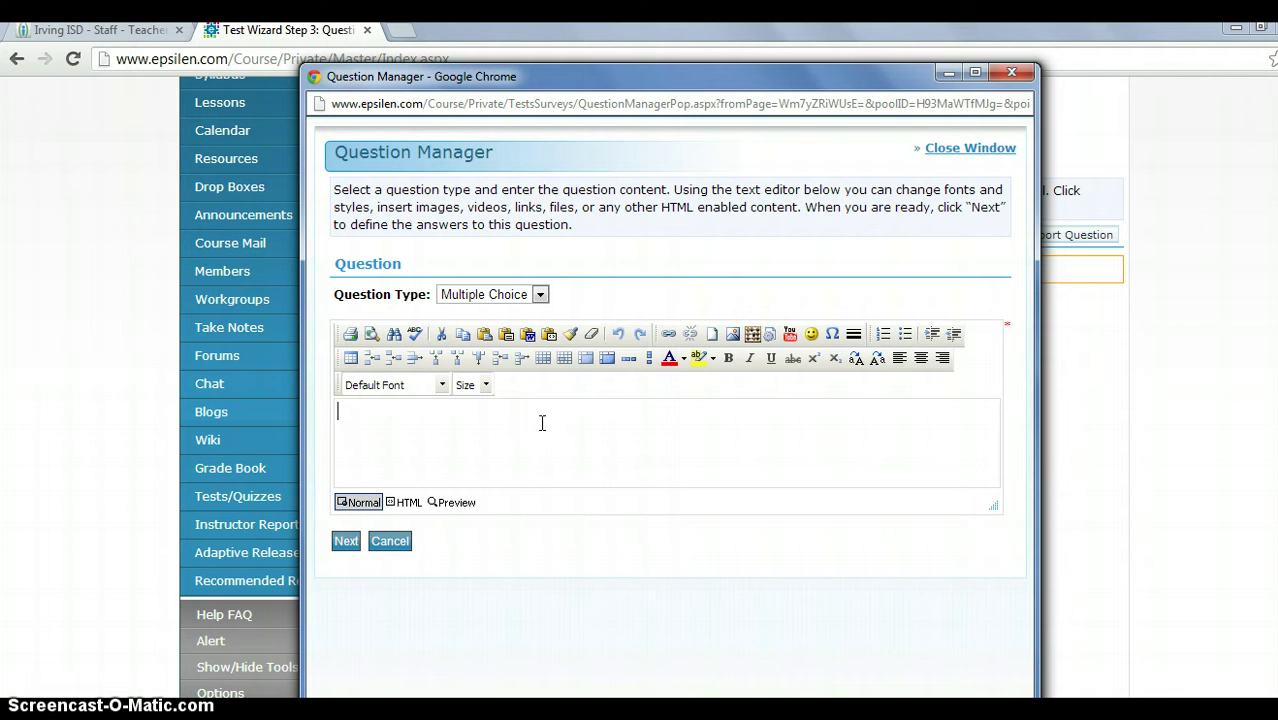
click(810, 336)
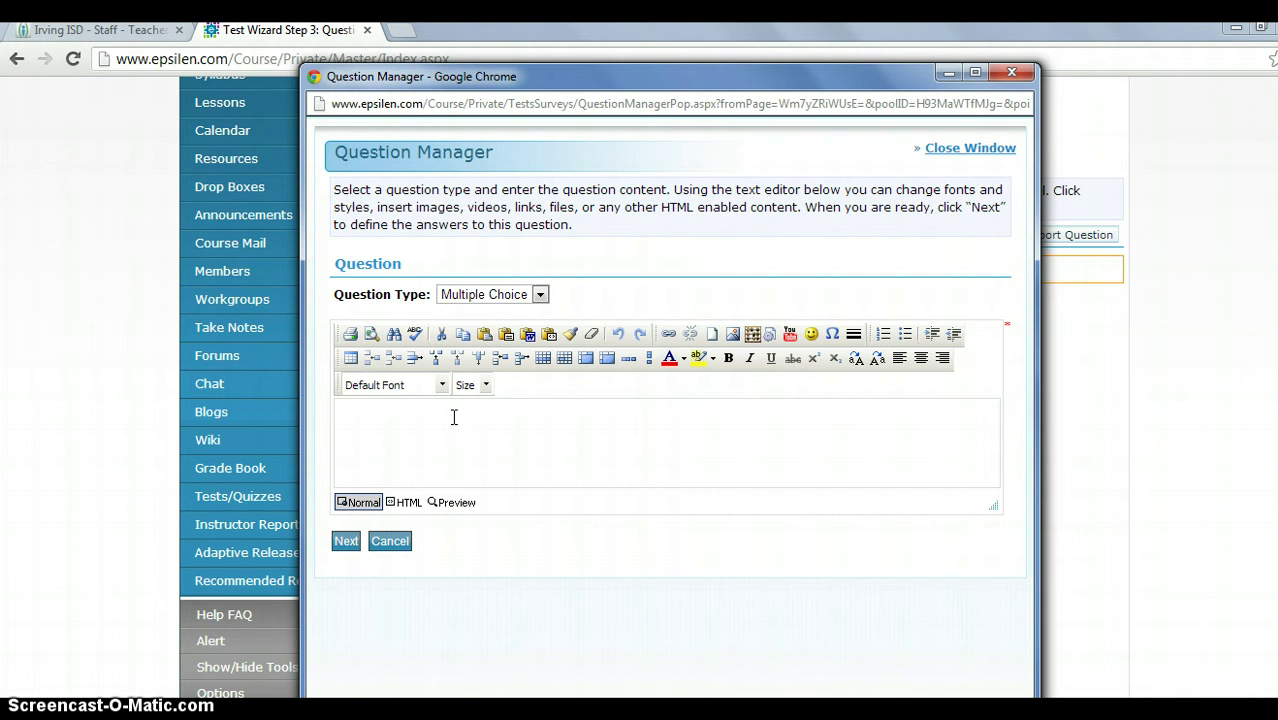
text(Wh)
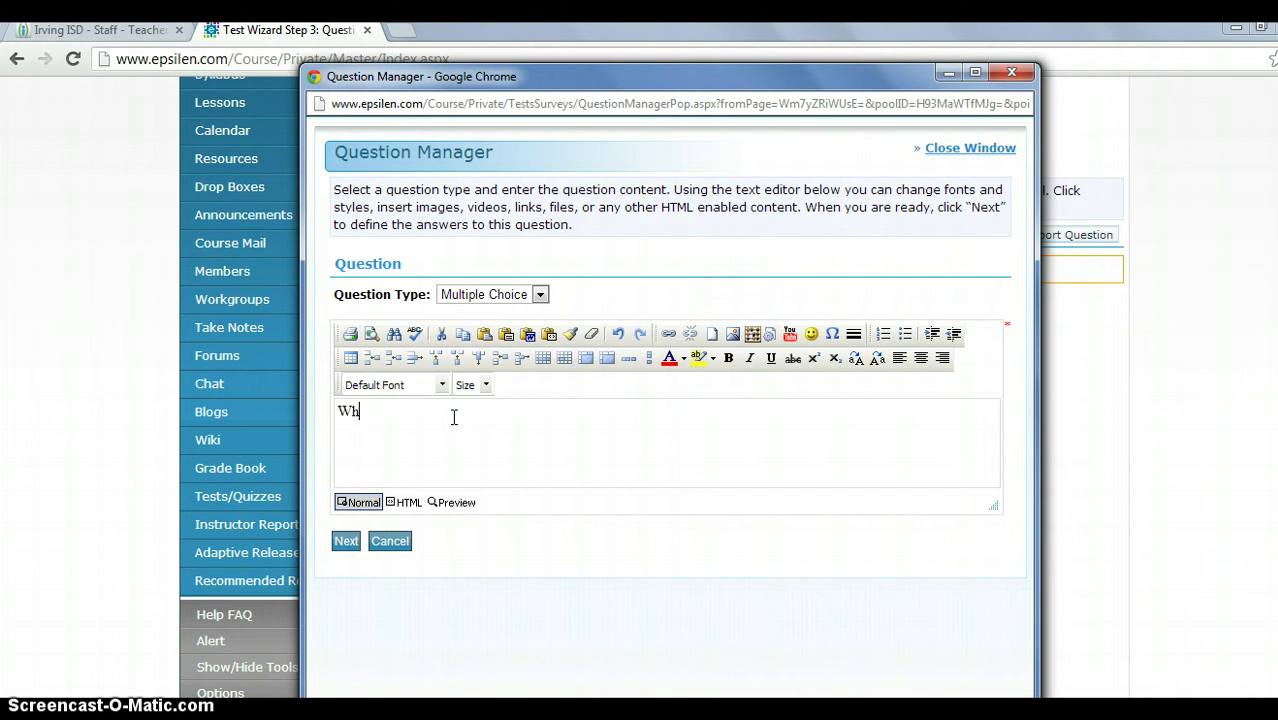
text(at is the picture of)
key(BackSpace)
key(BackSpace)
text(o)
key(BackSpace)
key(BackSpace)
key(BackSpace)
key(BackSpace)
key(BackSpace)
key(BackSpace)
key(BackSpace)
key(BackSpace)
key(BackSpace)
key(BackSpace)
key(BackSpace)
key(BackSpace)
key(BackSpace)
key(BackSpace)
key(BackSpace)
key(BackSpace)
key(BackSpace)
key(BackSpace)
key(BackSpace)
key(BackSpace)
text(The picture below represents )
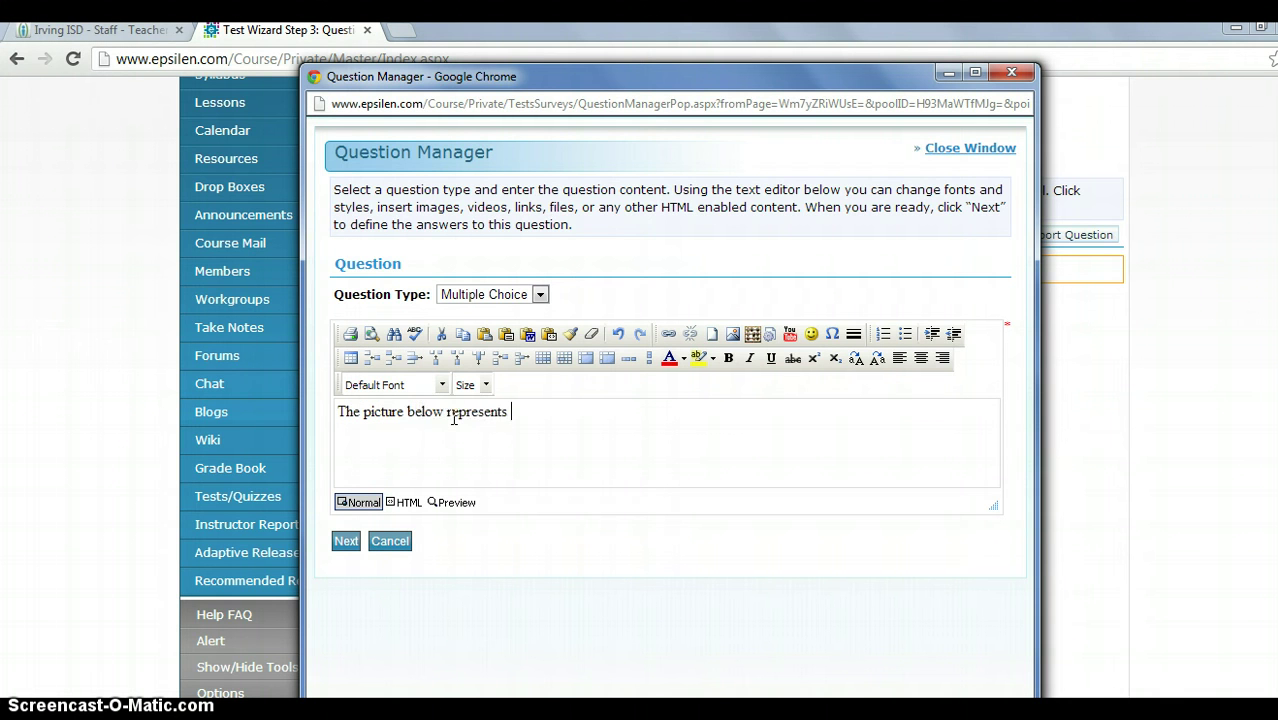
text(the main character)
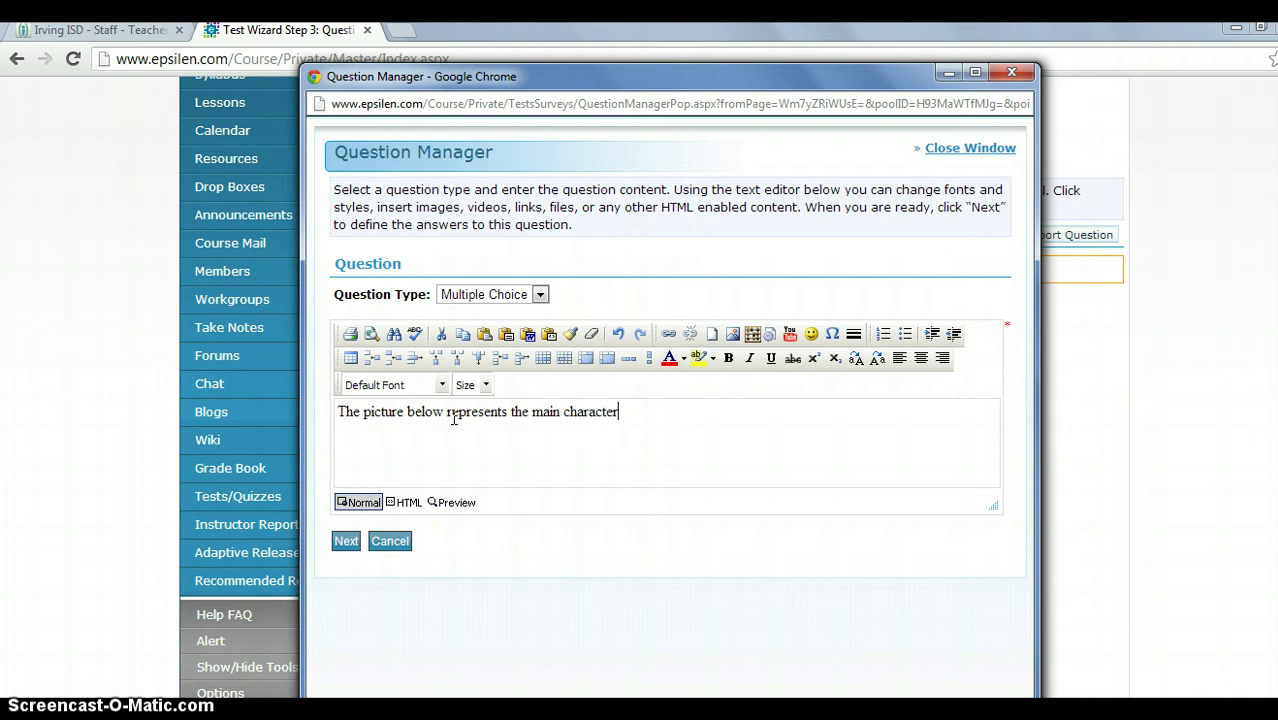
click(504, 294)
click(495, 330)
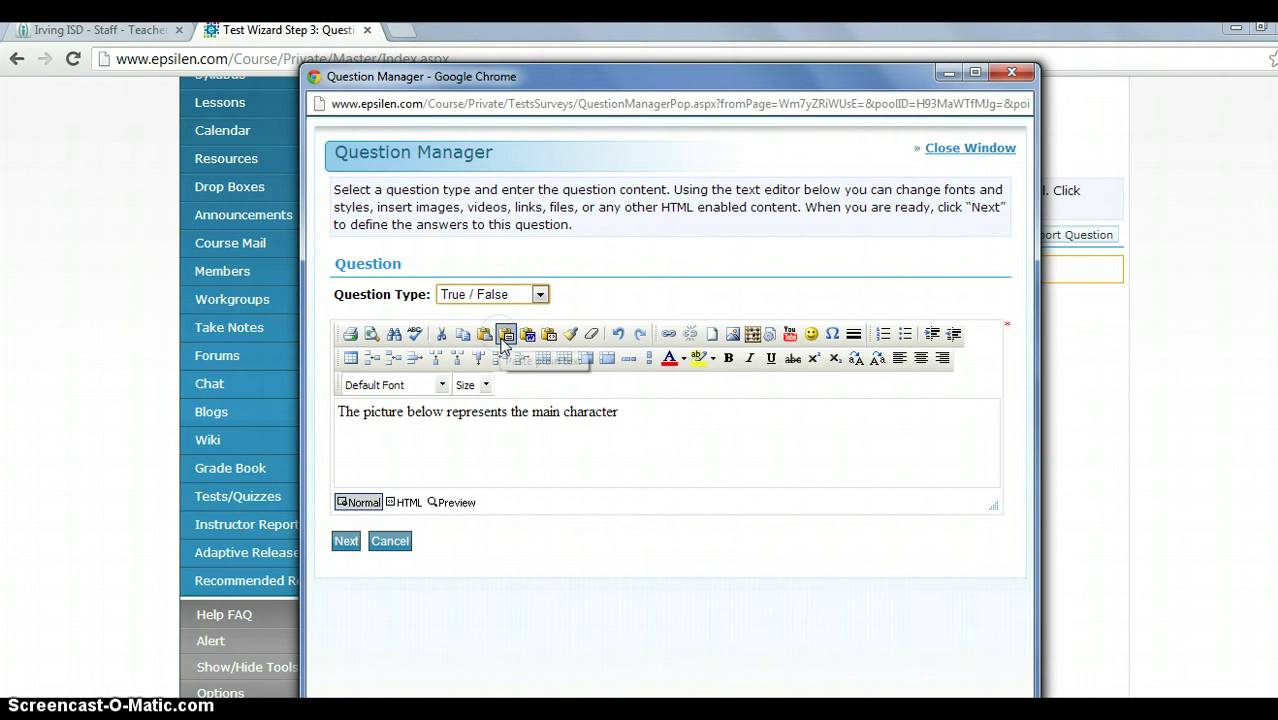
click(675, 410)
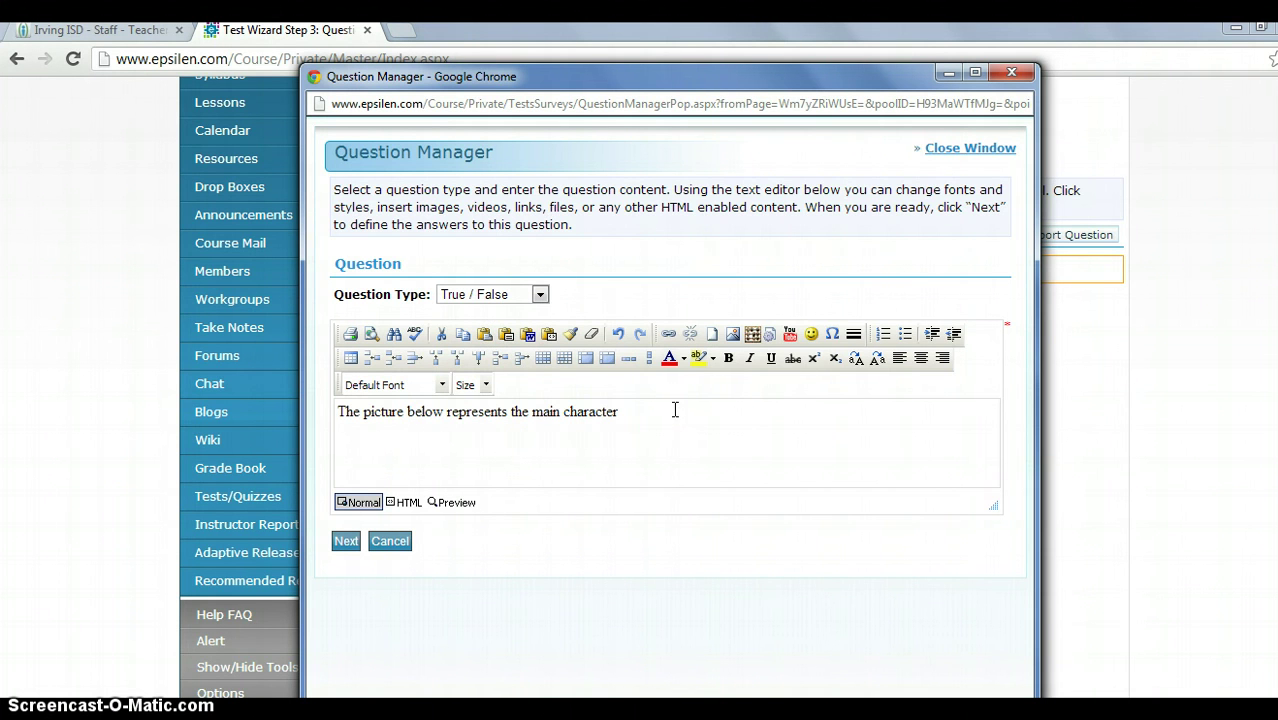
text(:)
key(Return)
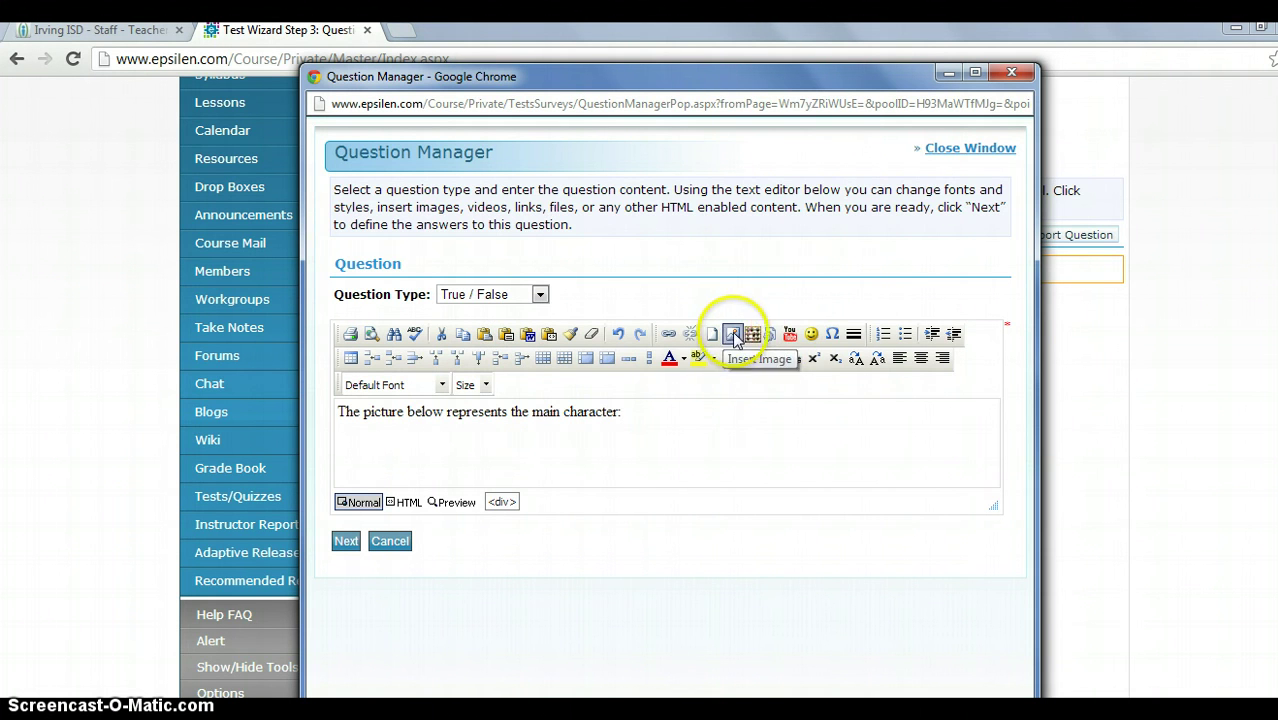
Upload Penguins.jpg via Insert Image and place it below the question text.
click(733, 334)
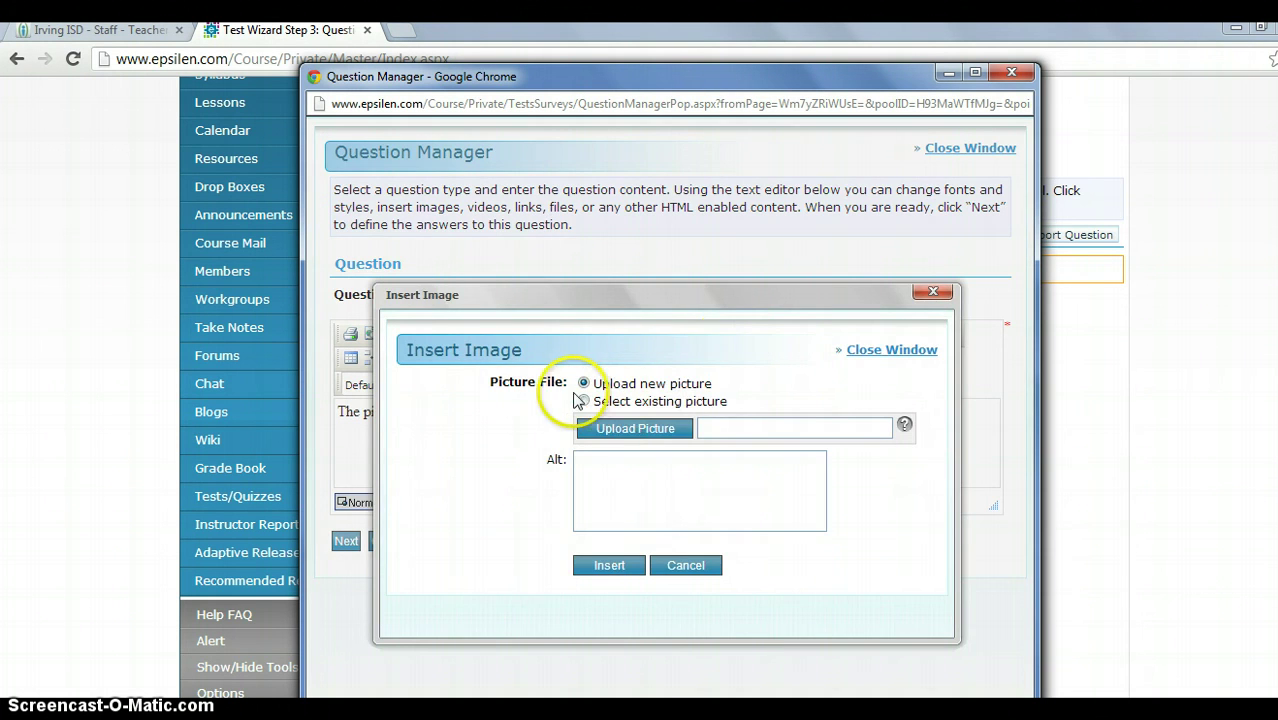
click(585, 401)
click(584, 383)
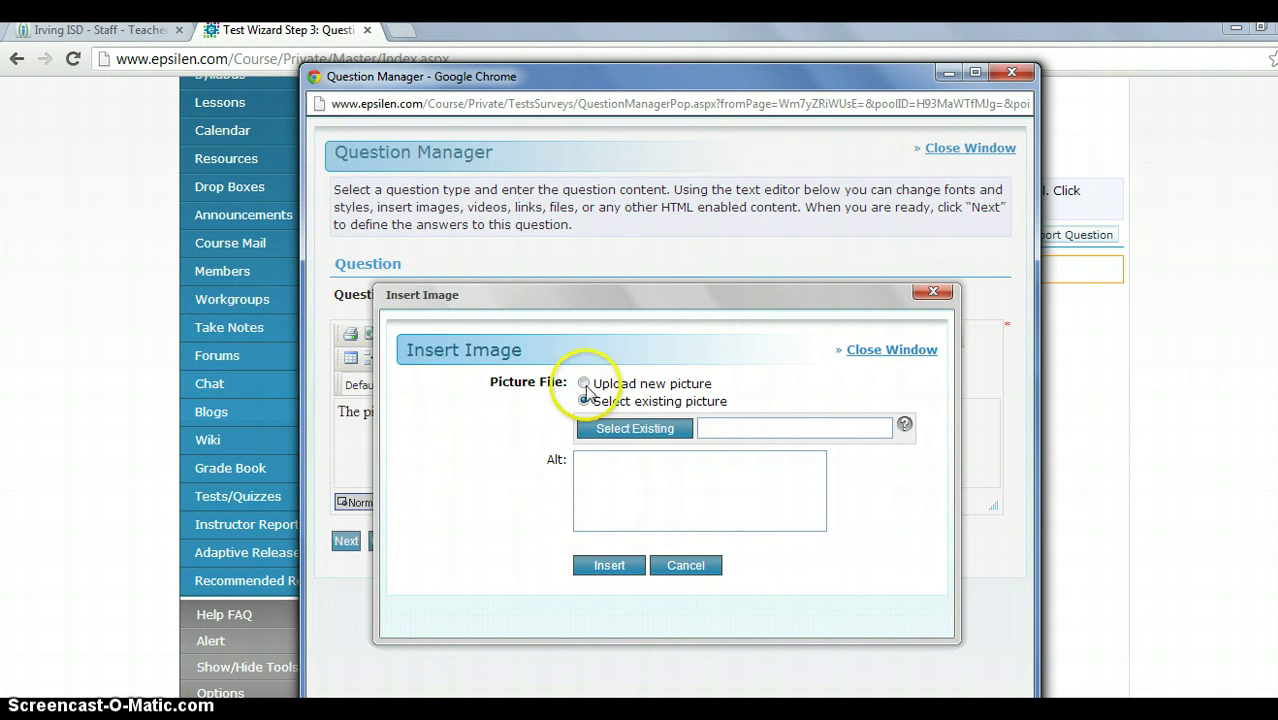
click(585, 401)
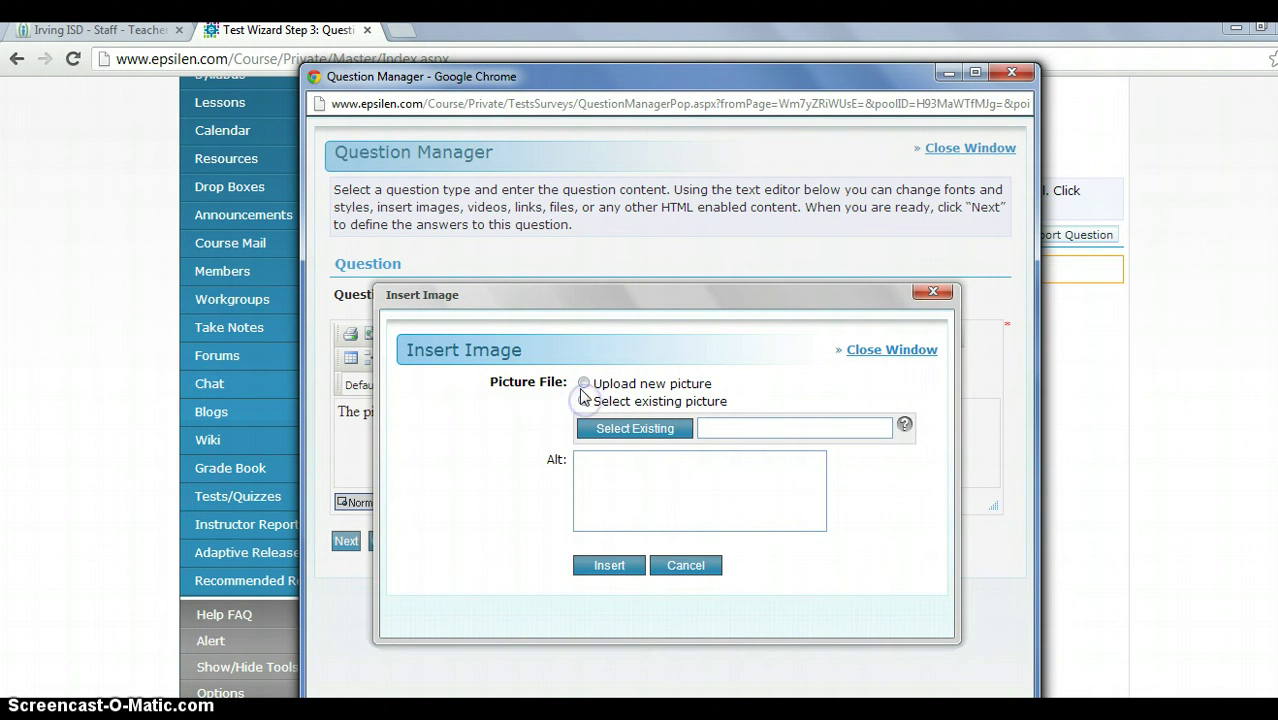
click(584, 384)
click(596, 430)
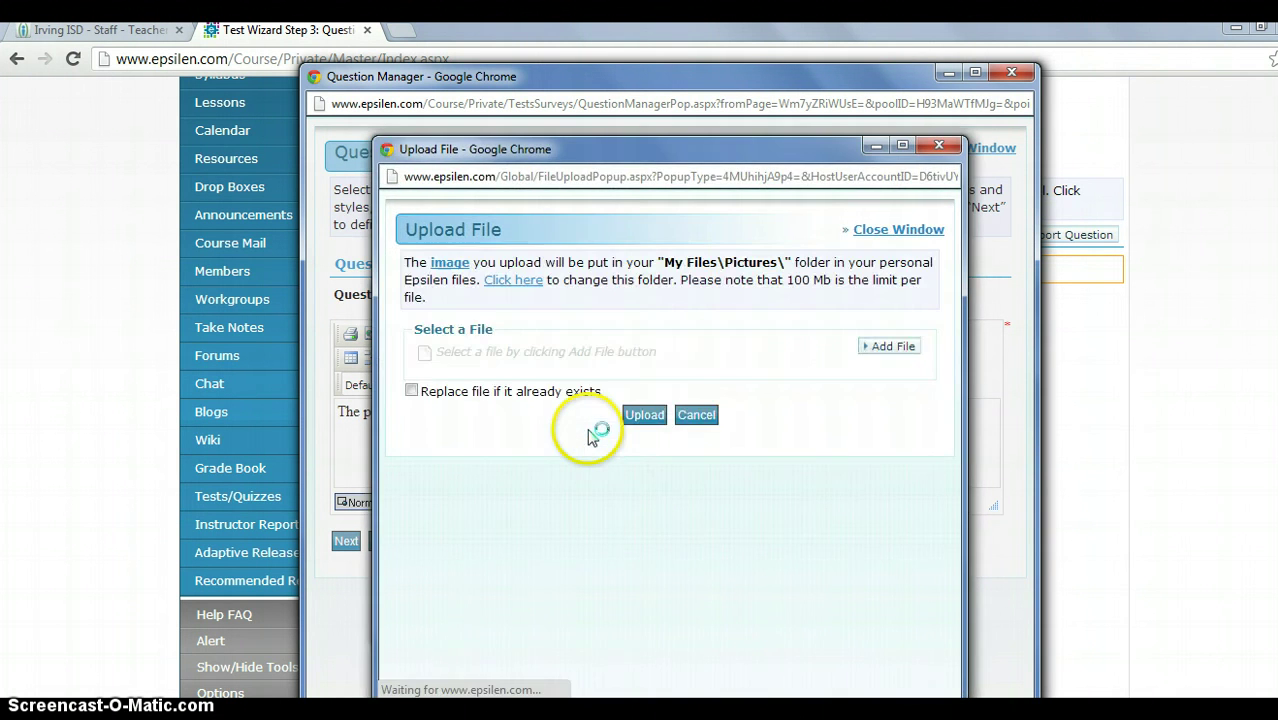
click(886, 349)
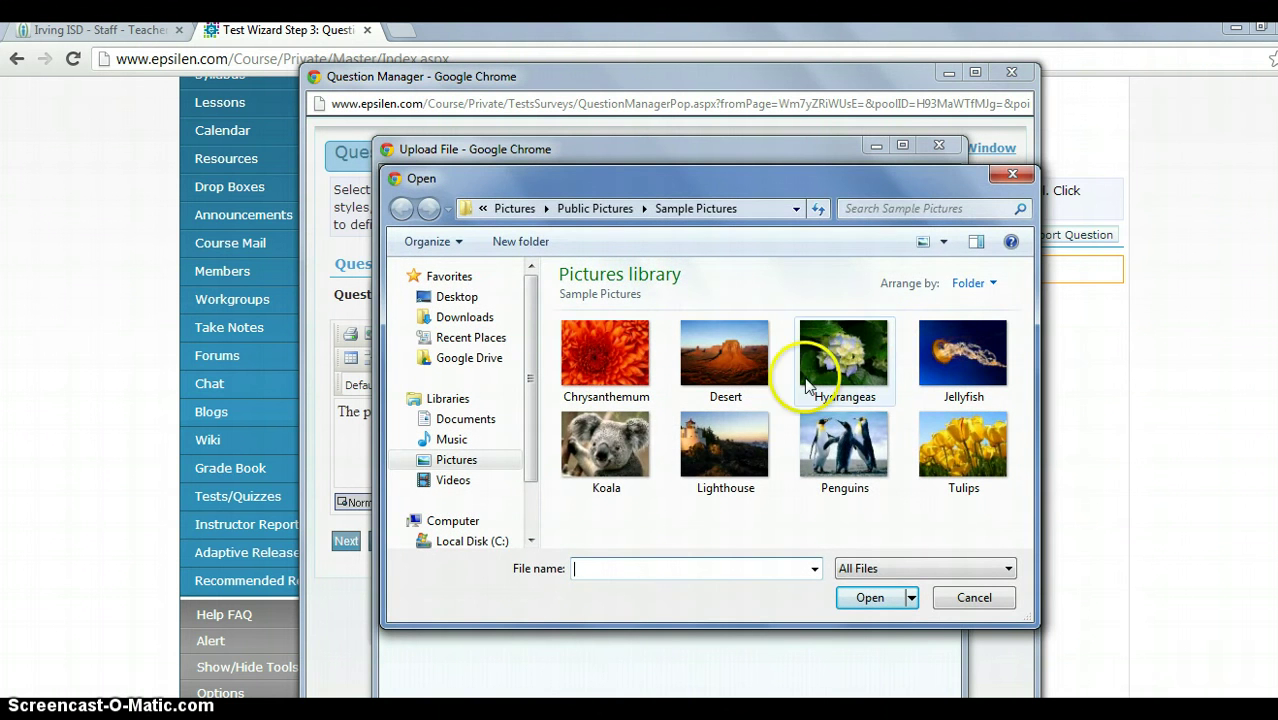
click(845, 447)
click(870, 598)
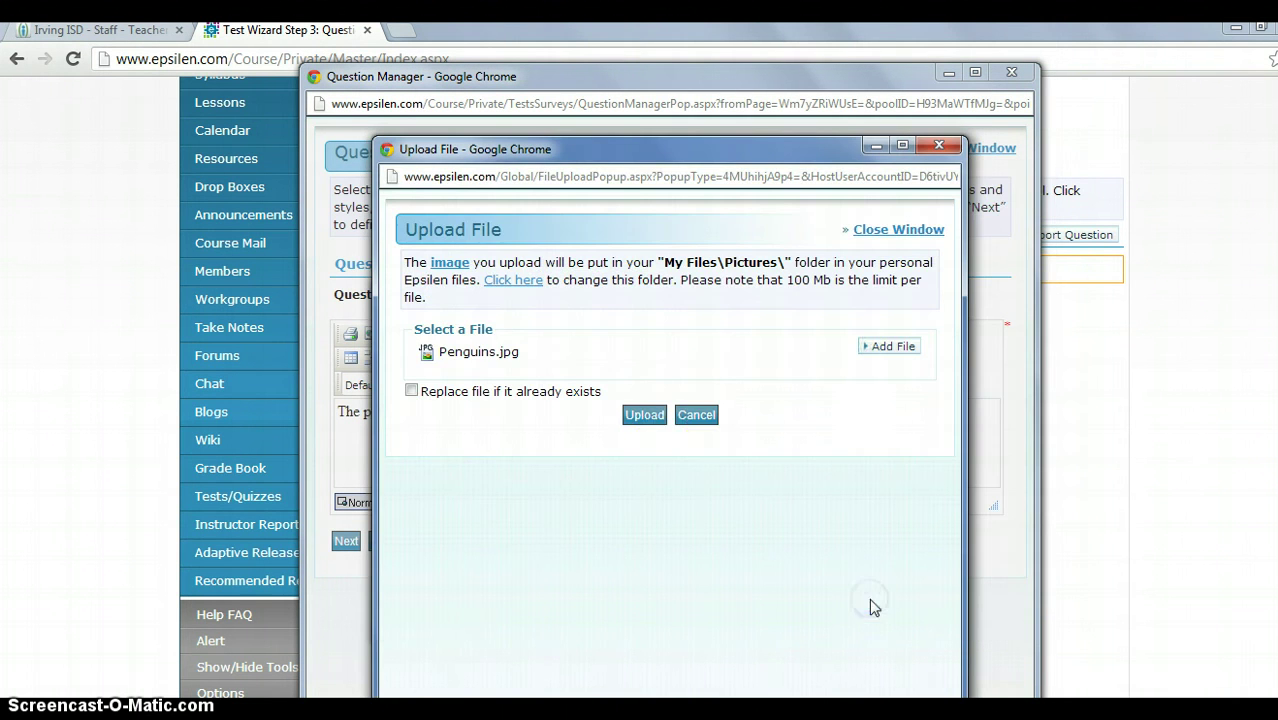
click(644, 417)
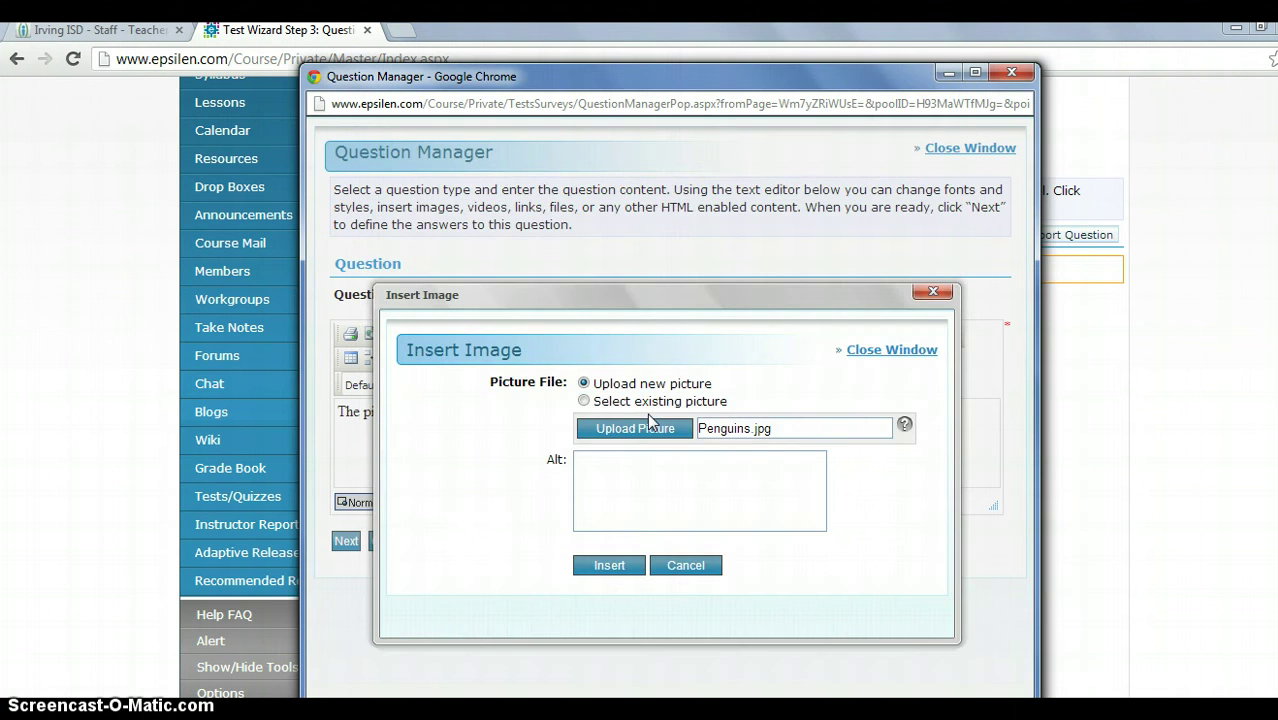
click(605, 565)
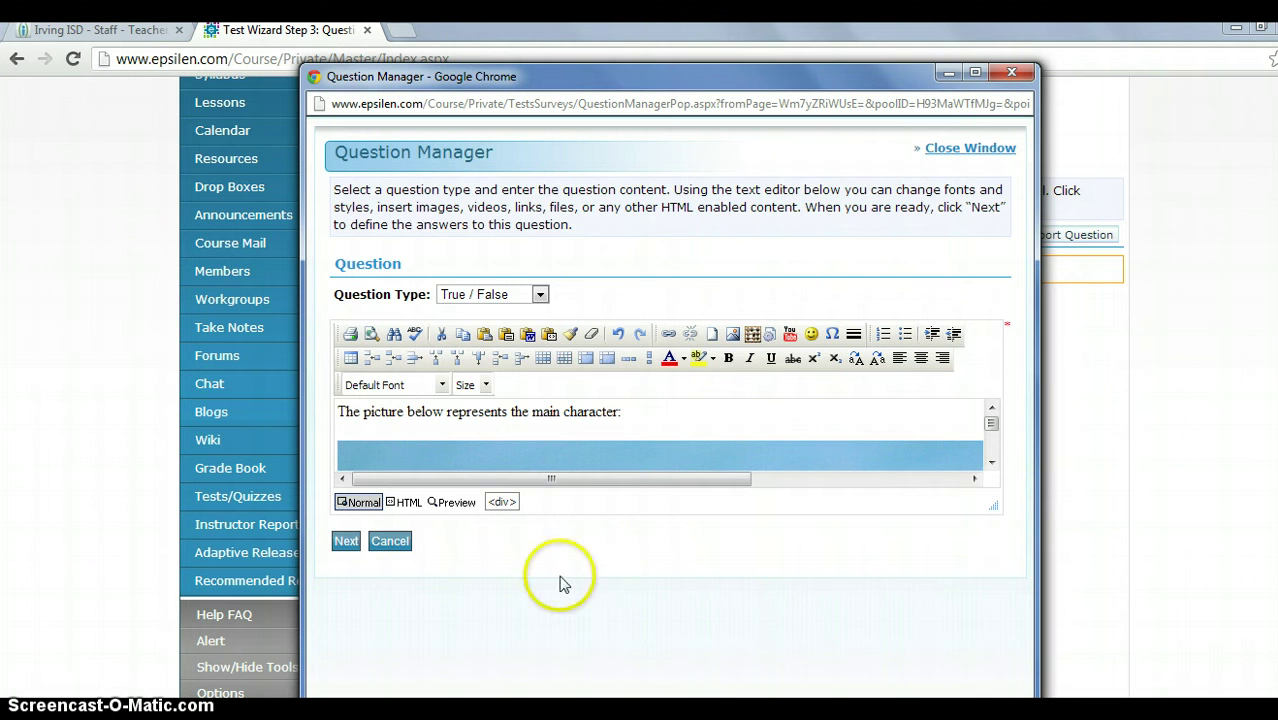
Mark False as the correct answer and save the picture question to the pool.
click(345, 541)
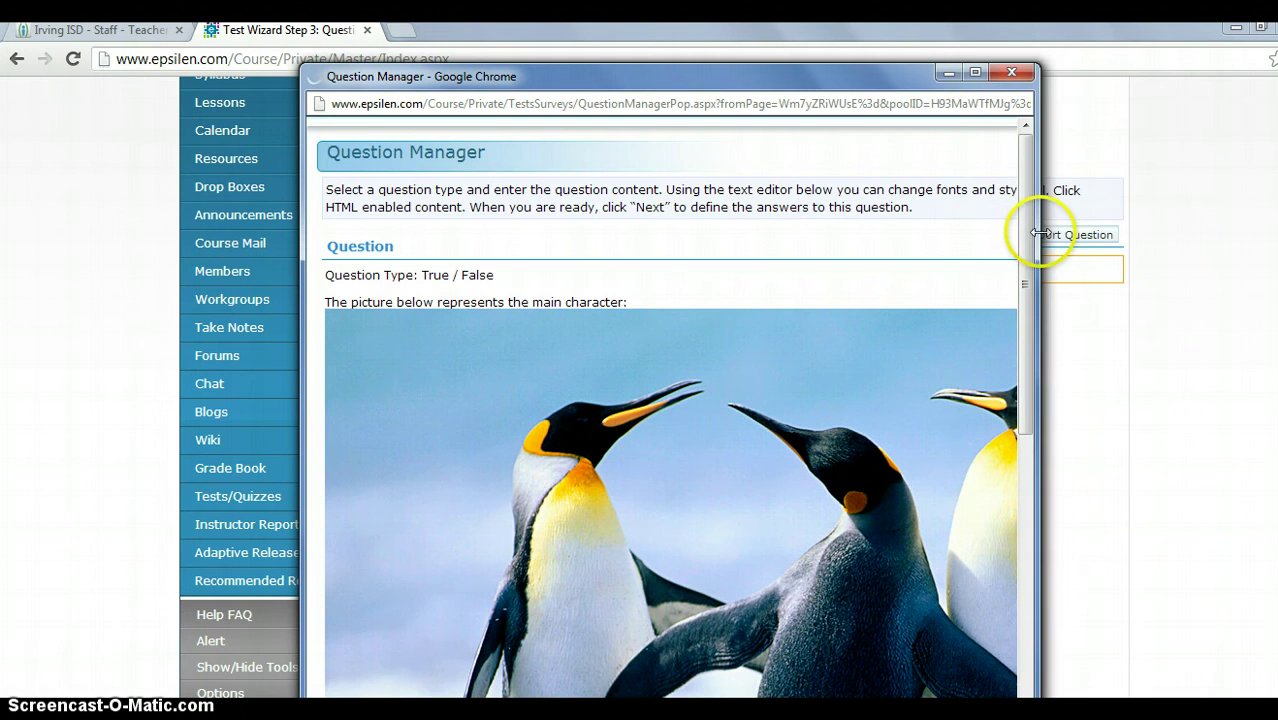
drag(1025, 265, 1026, 556)
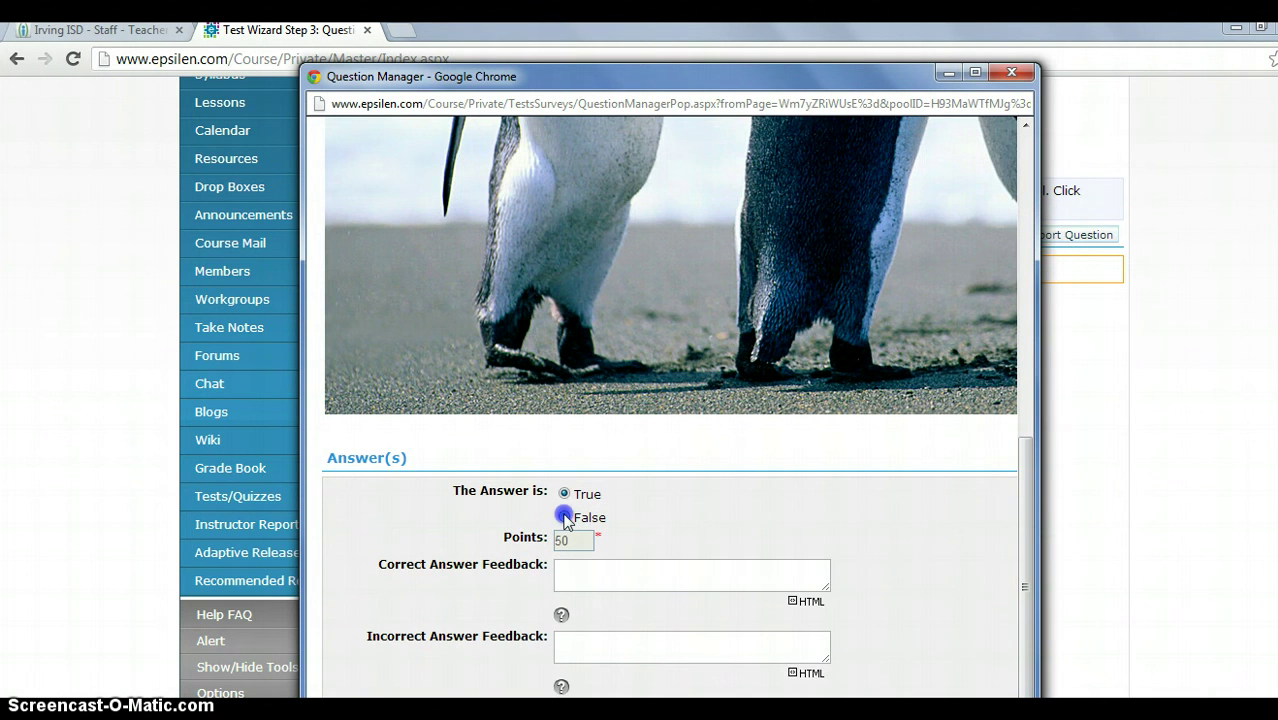
click(564, 516)
click(578, 584)
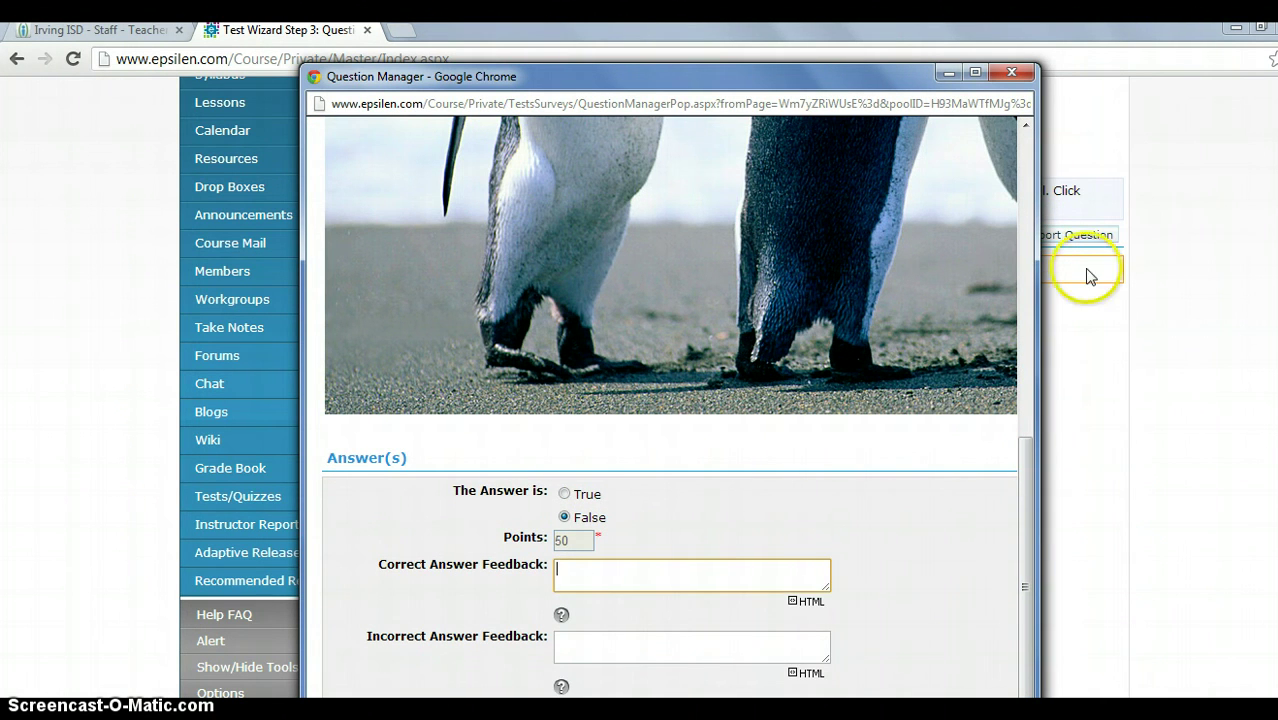
drag(837, 64, 833, 57)
double_click(833, 57)
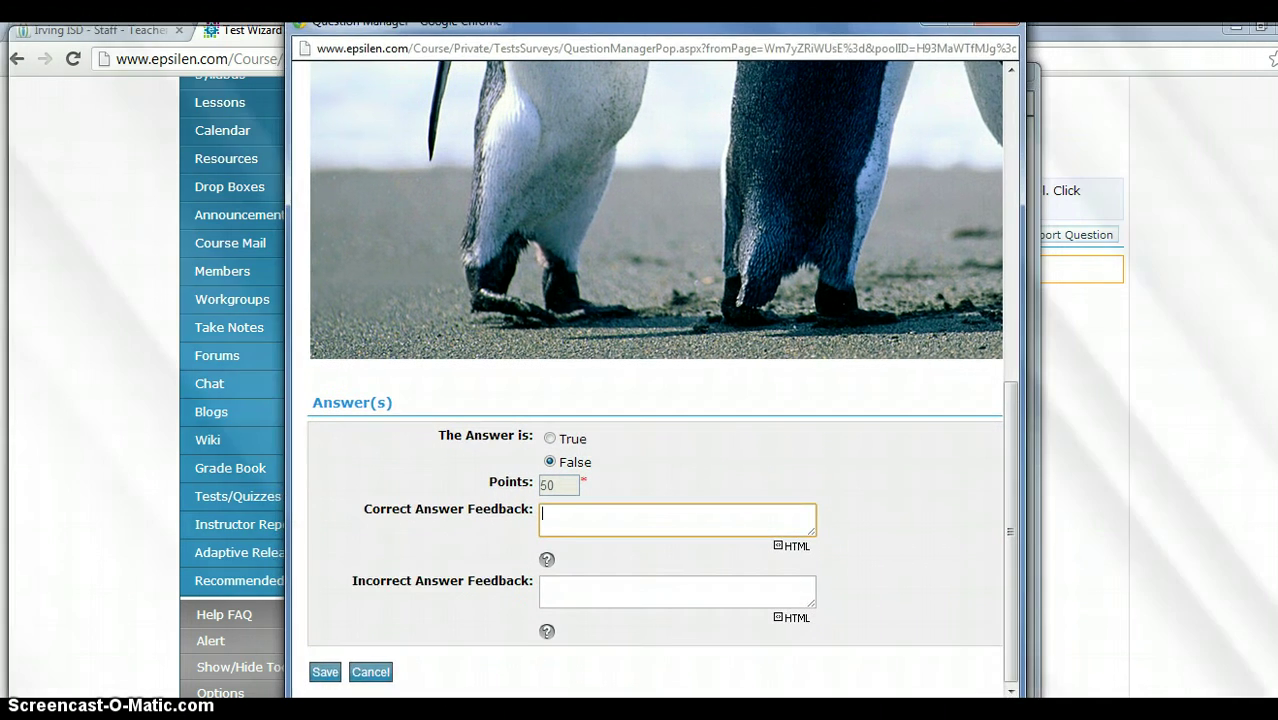
click(46, 693)
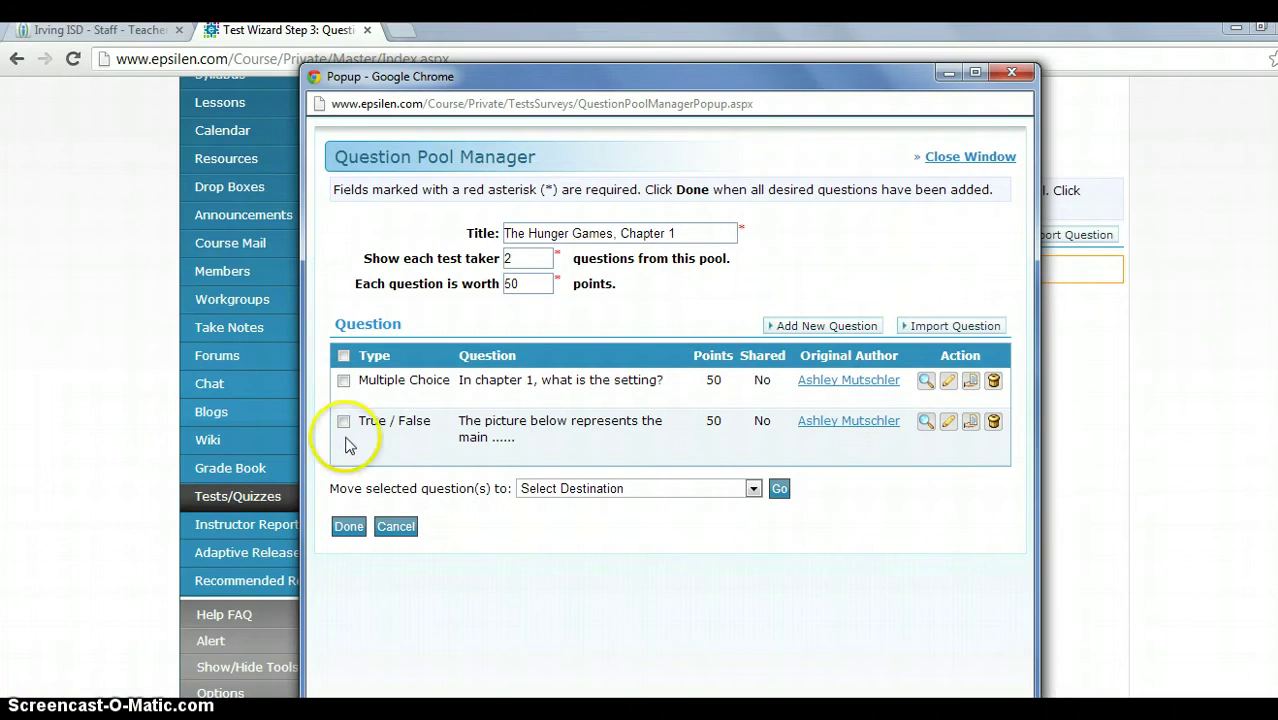
Add a Short Answer question asking how chapter 1 ends, then advance to its answer step.
click(812, 326)
click(485, 293)
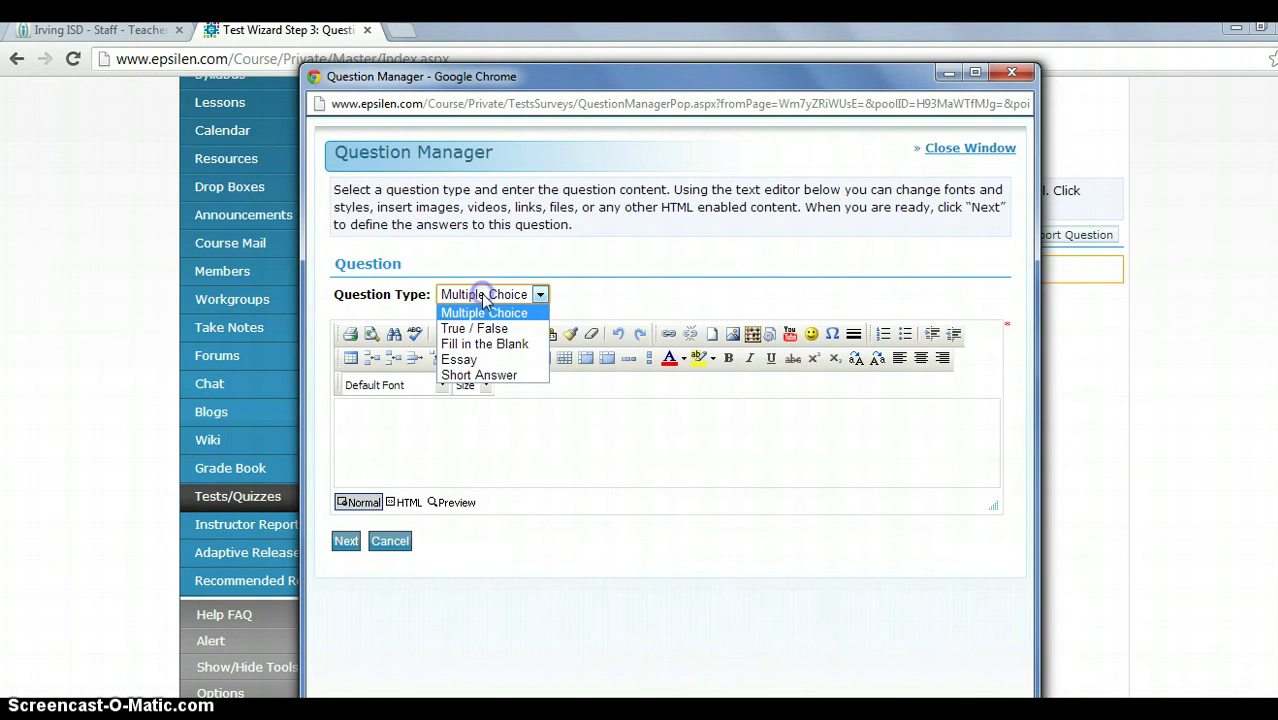
click(488, 362)
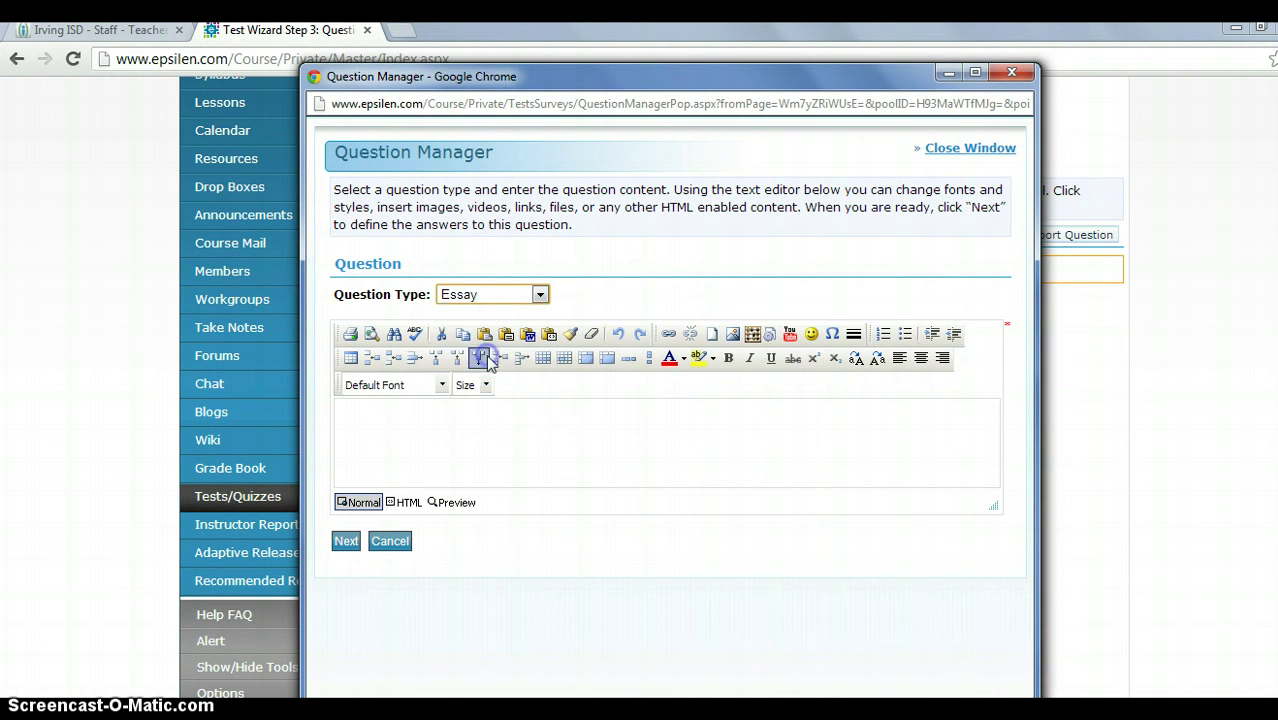
click(465, 294)
click(478, 374)
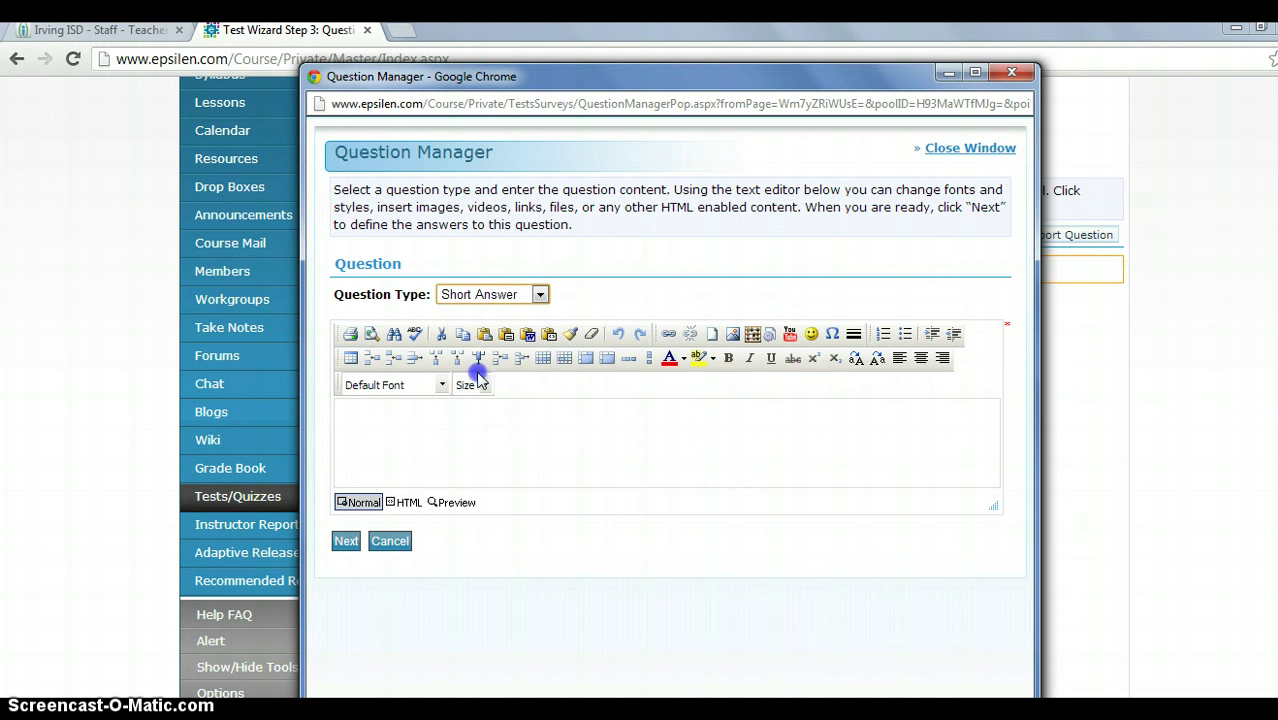
click(518, 435)
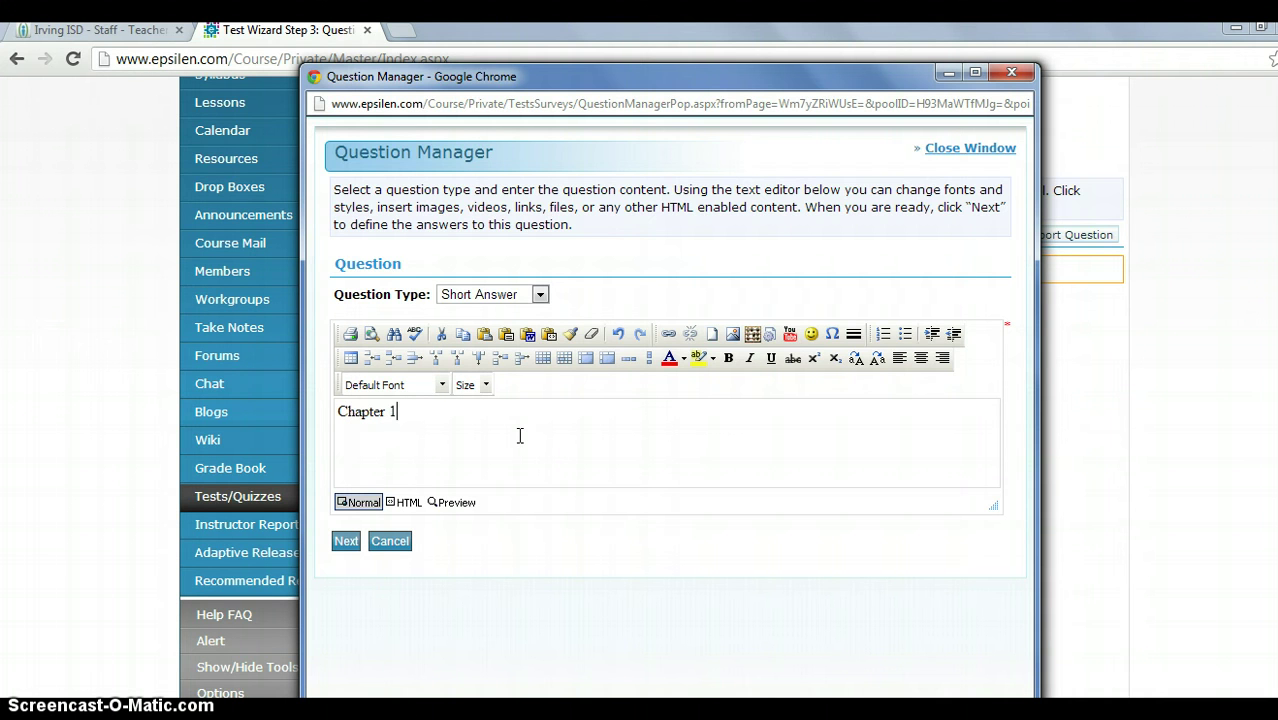
key(BackSpace)
key(BackSpace)
key(BackSpace)
key(BackSpace)
key(BackSpace)
key(BackSpace)
key(BackSpace)
key(BackSpace)
key(BackSpace)
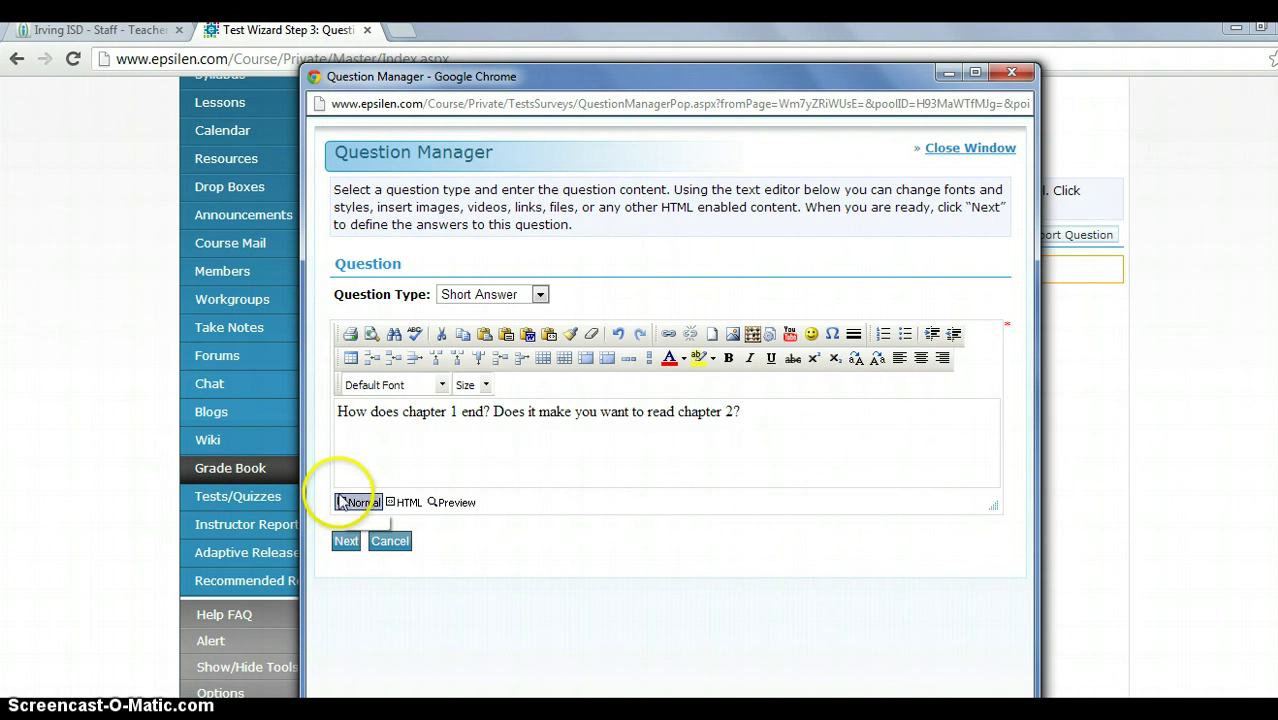
click(346, 541)
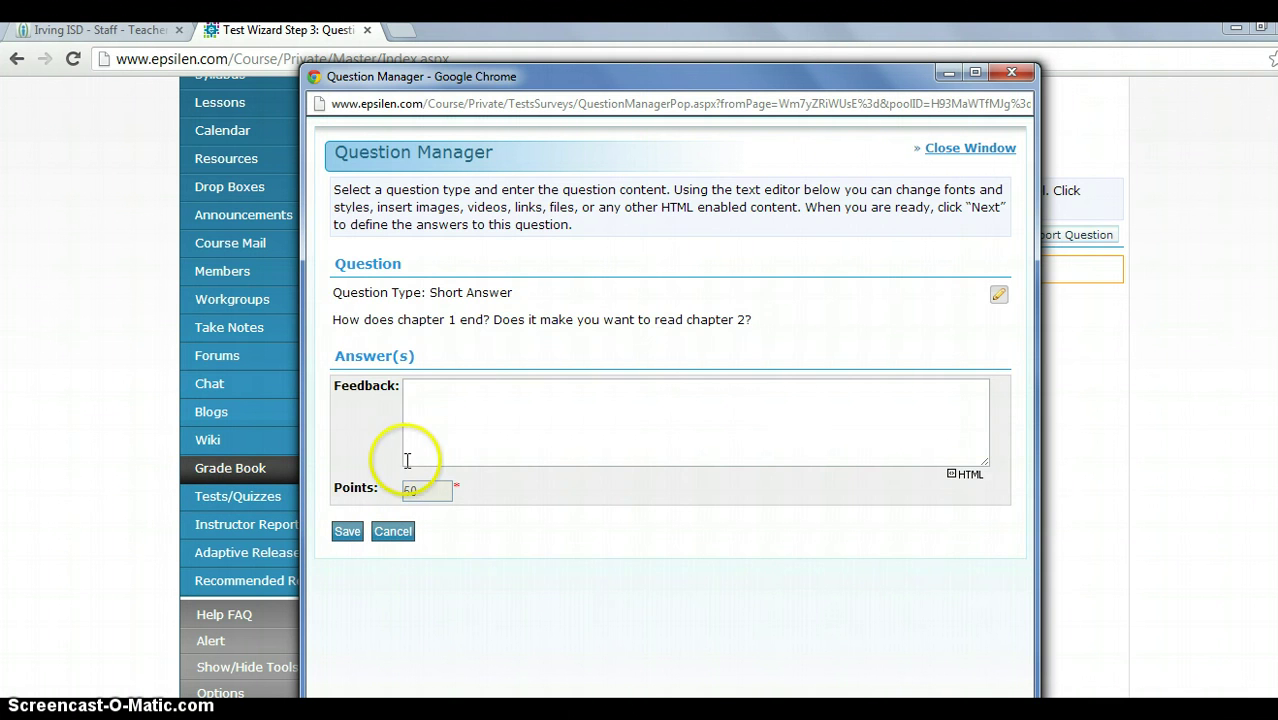
Write feedback requiring the reaping or Prim and complete sentences, then save the question.
click(454, 426)
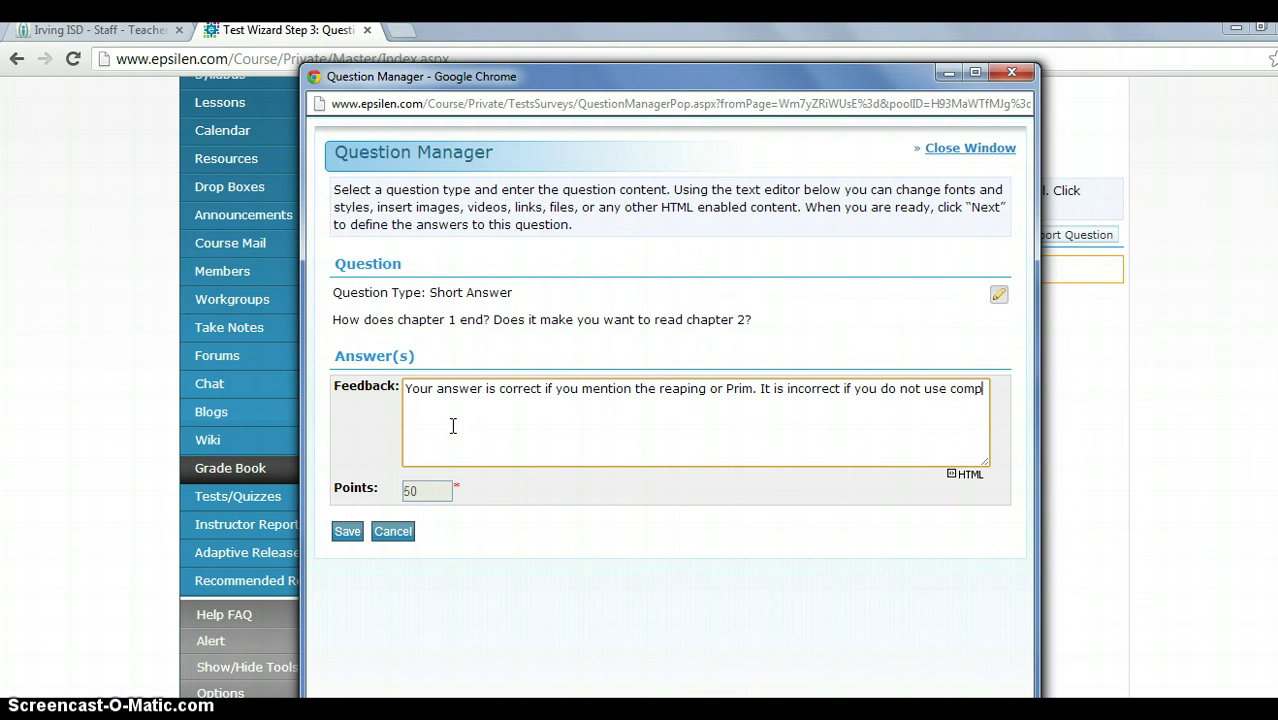
text(ete sentences.)
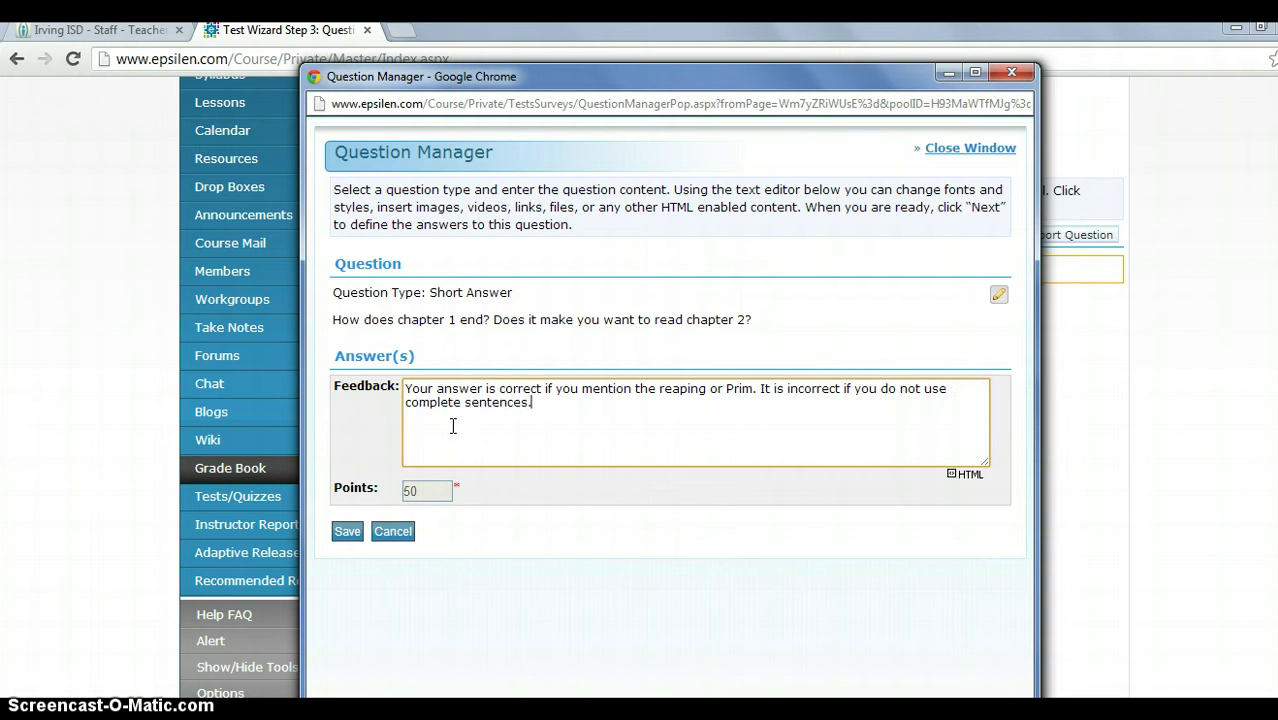
click(345, 533)
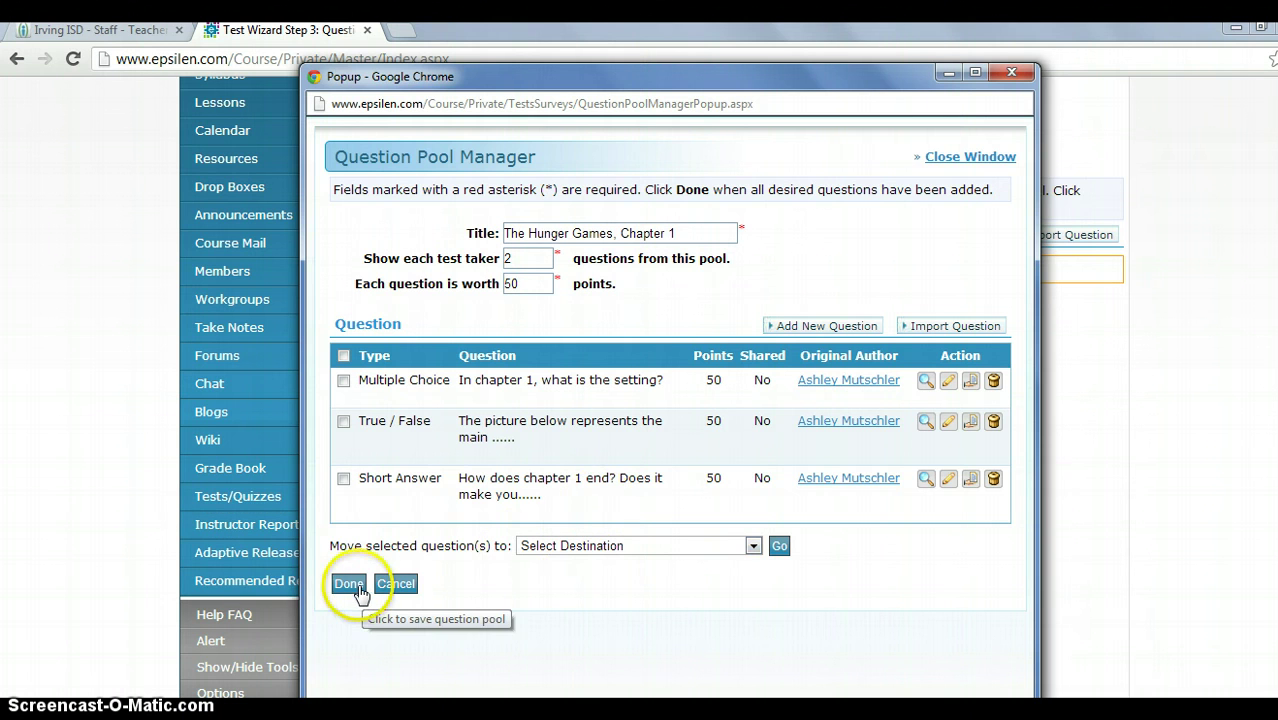
Click Done to finish the Hunger Games, Chapter 1 pool, adding it to the test as a 100-point entry.
click(358, 588)
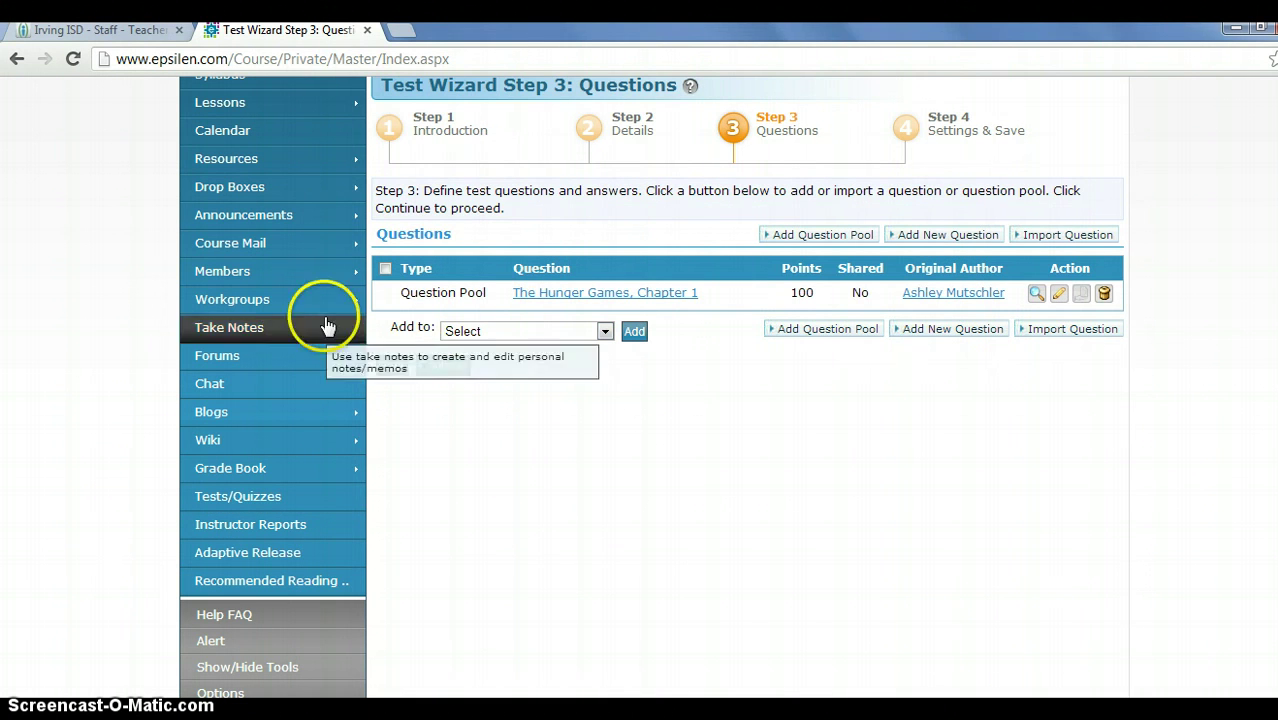
Continue to Settings and set the start date to 12/4/2012 with the end time in AM.
click(436, 368)
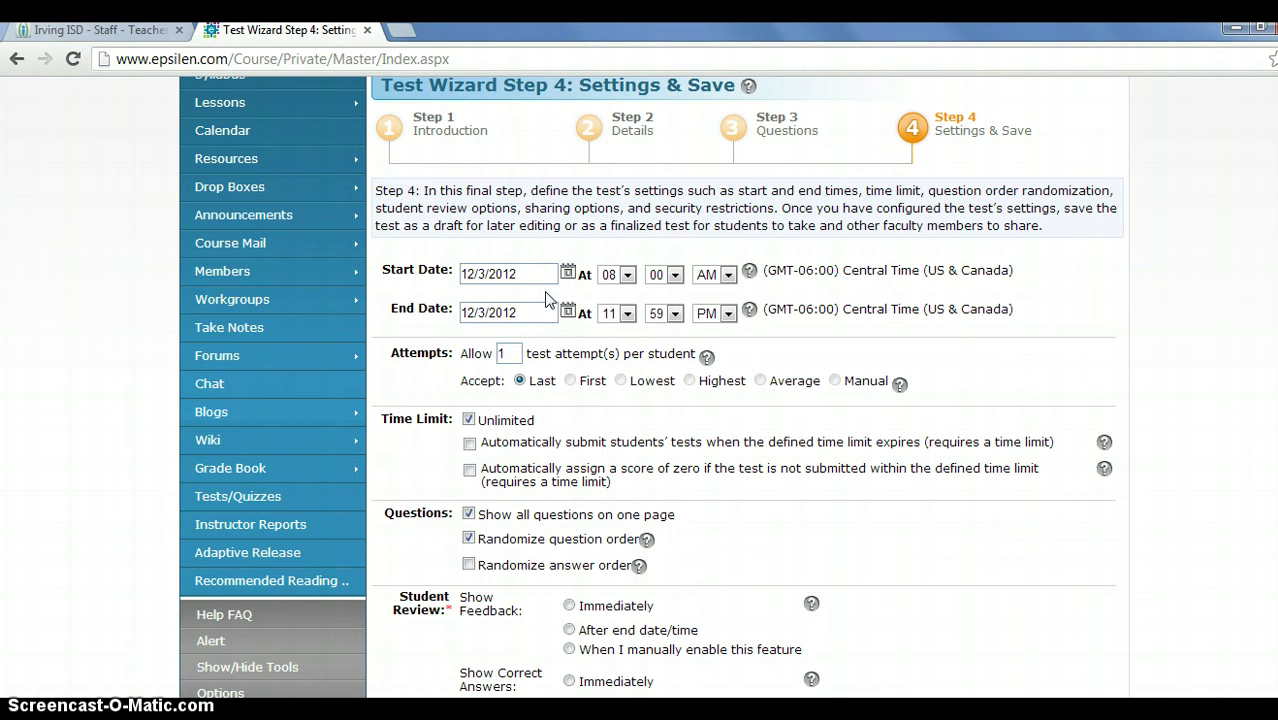
click(522, 273)
click(569, 275)
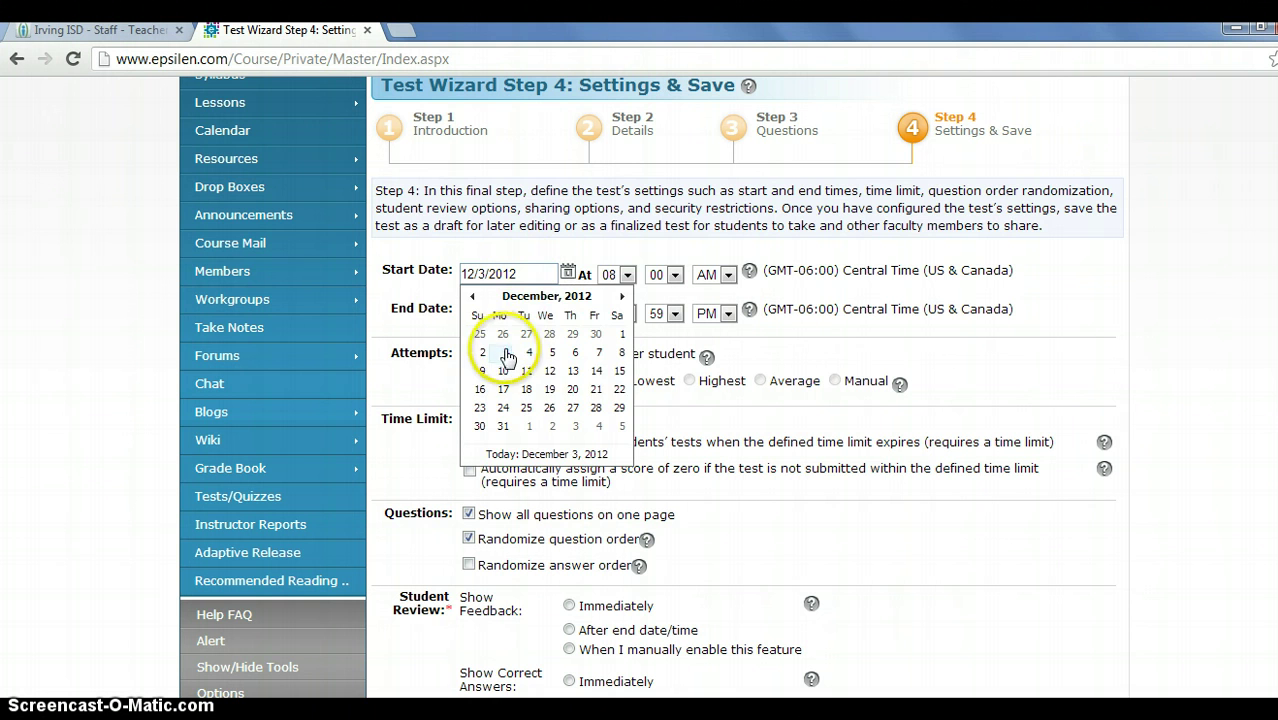
click(527, 358)
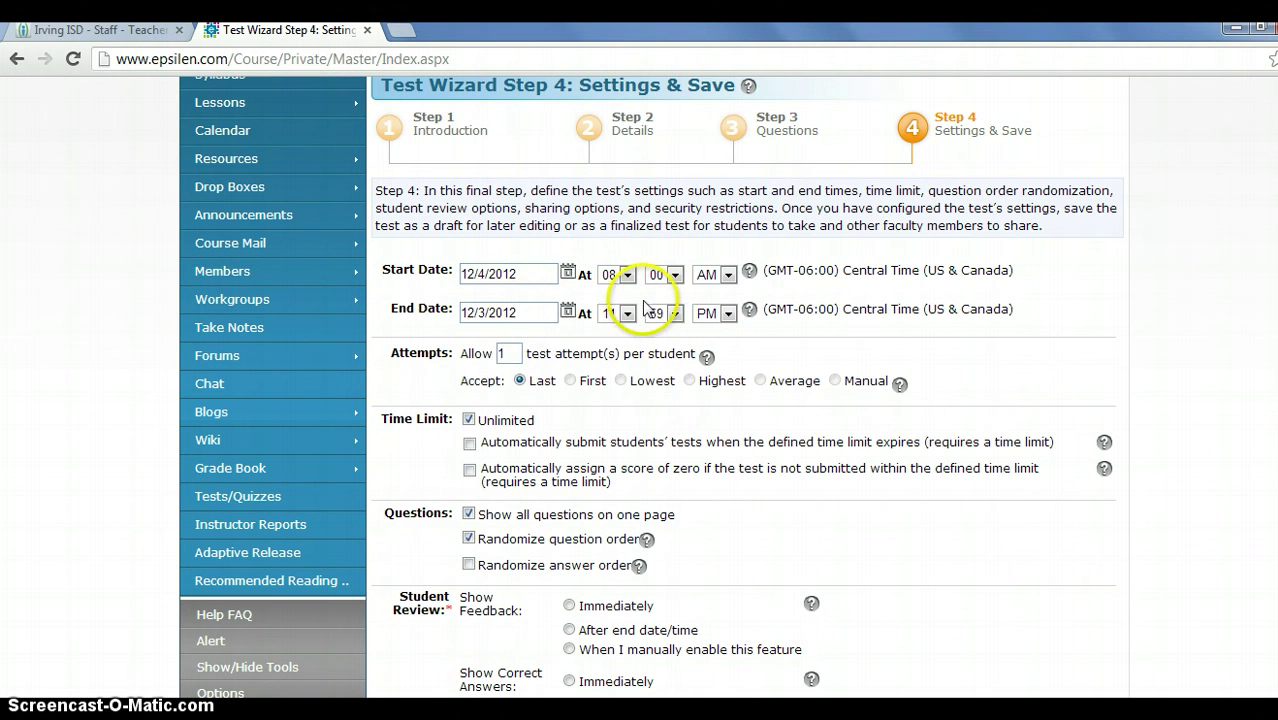
click(725, 314)
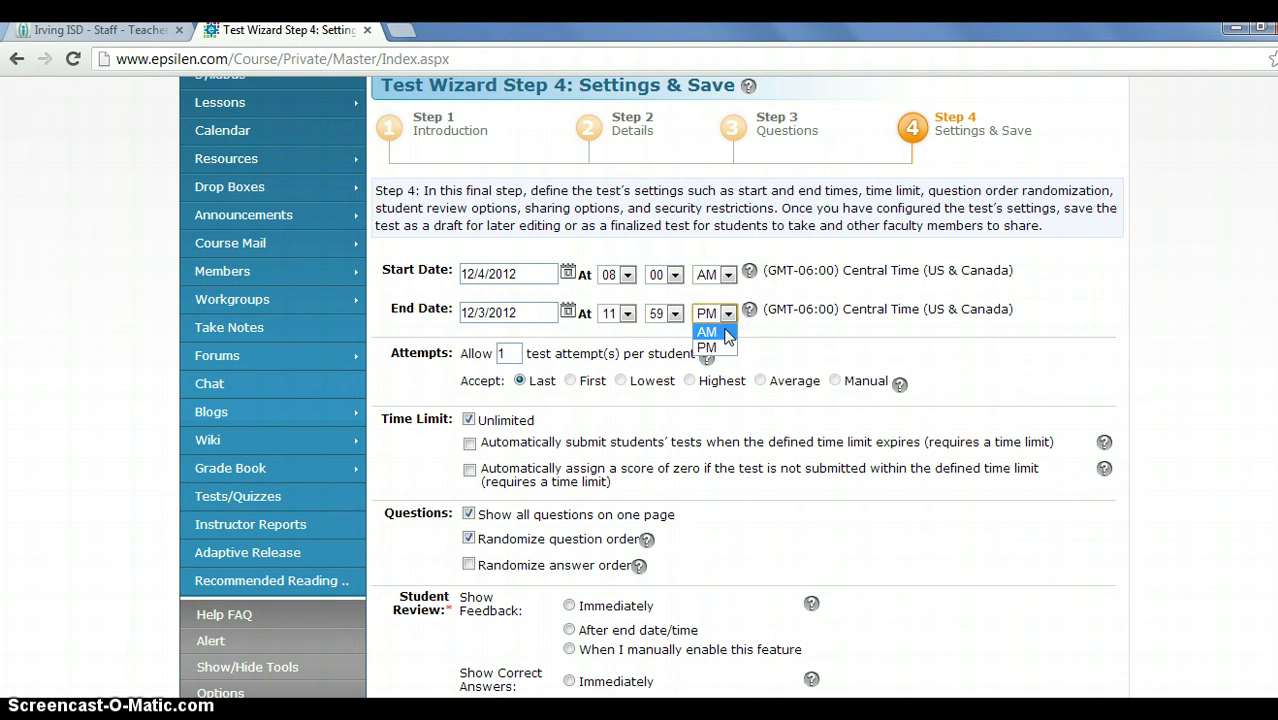
click(710, 347)
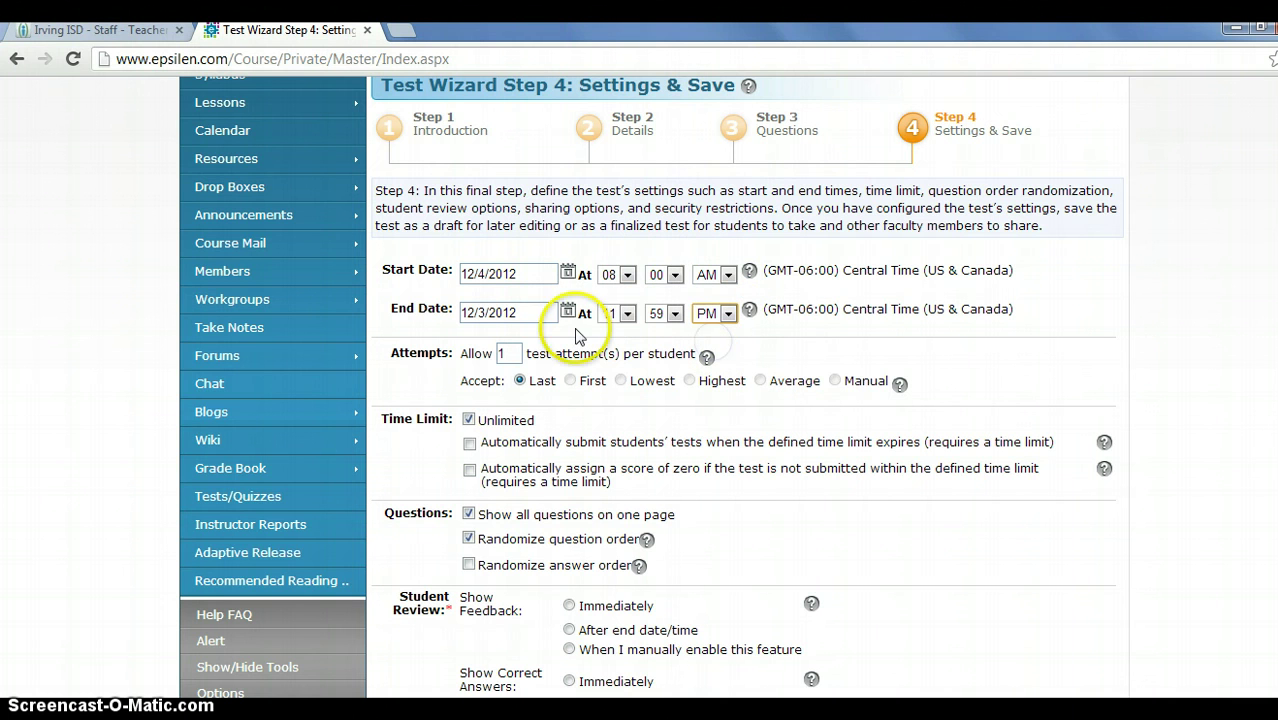
click(725, 314)
click(706, 331)
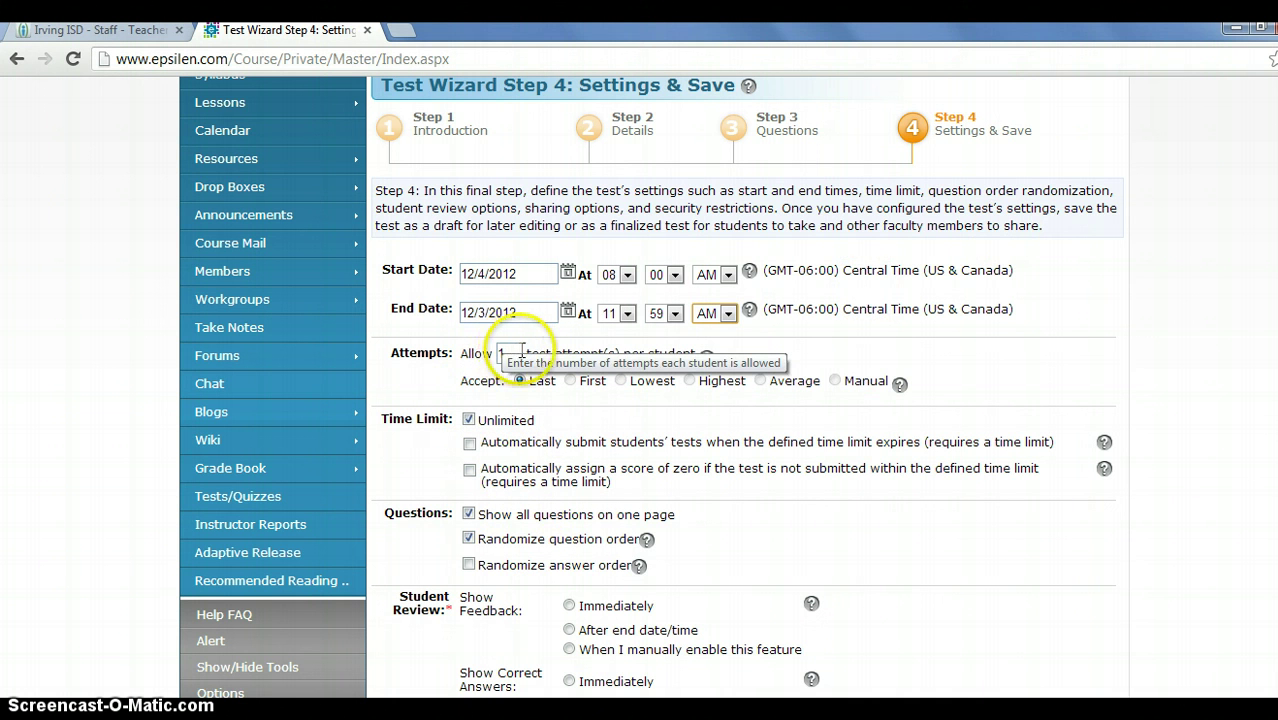
Allow 2 attempts and accept each student's first attempt.
click(522, 352)
key(BackSpace)
text(2)
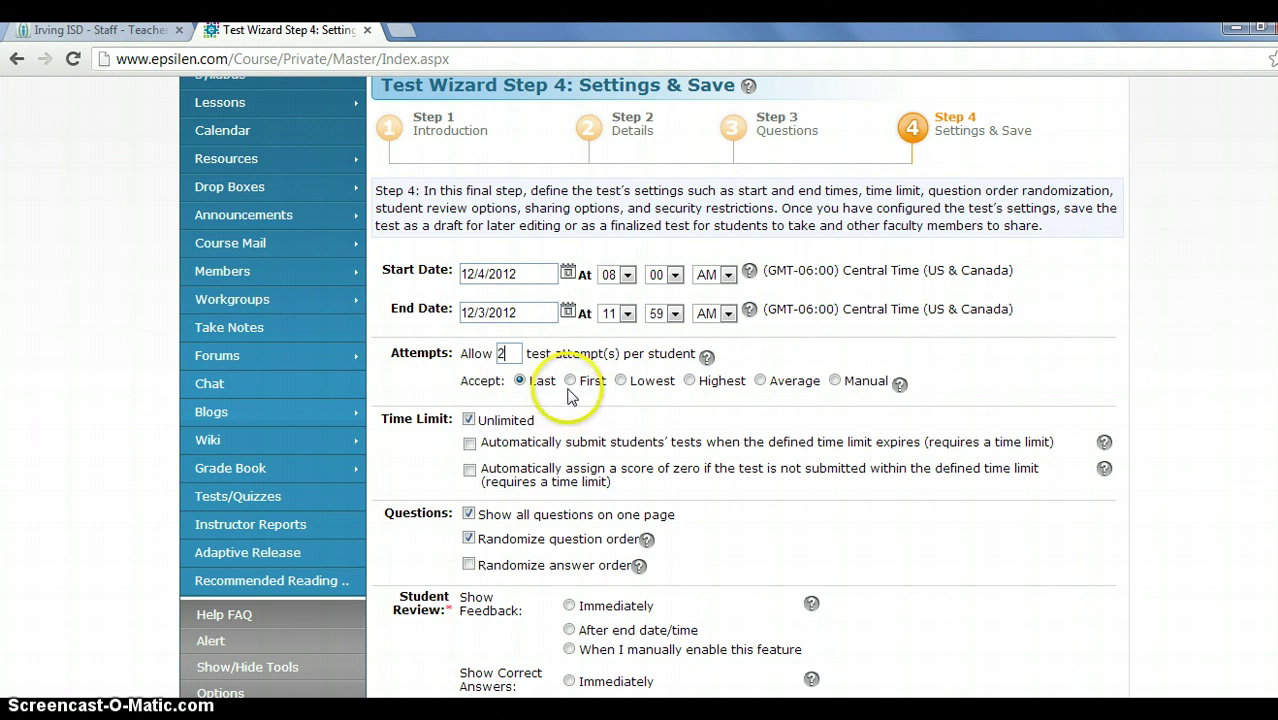
click(569, 382)
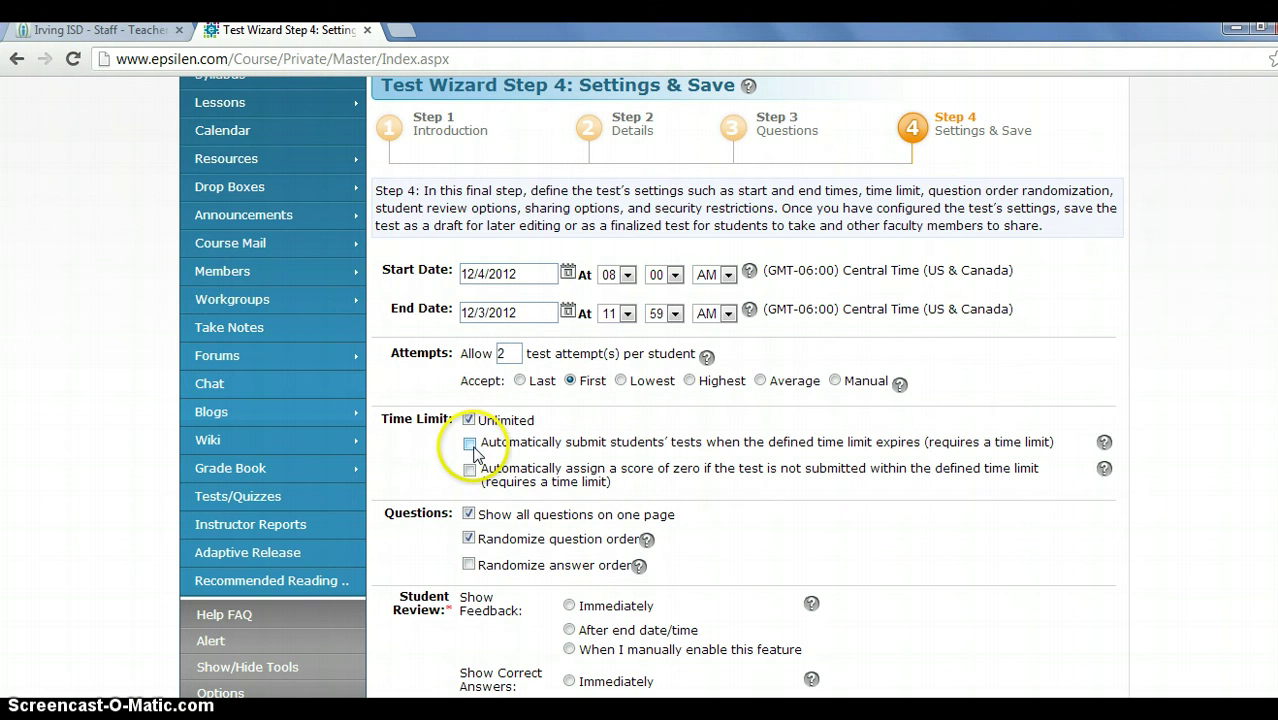
Set a time limit of 10 with auto-submit, one question per page, and randomized answer order.
click(469, 421)
click(470, 447)
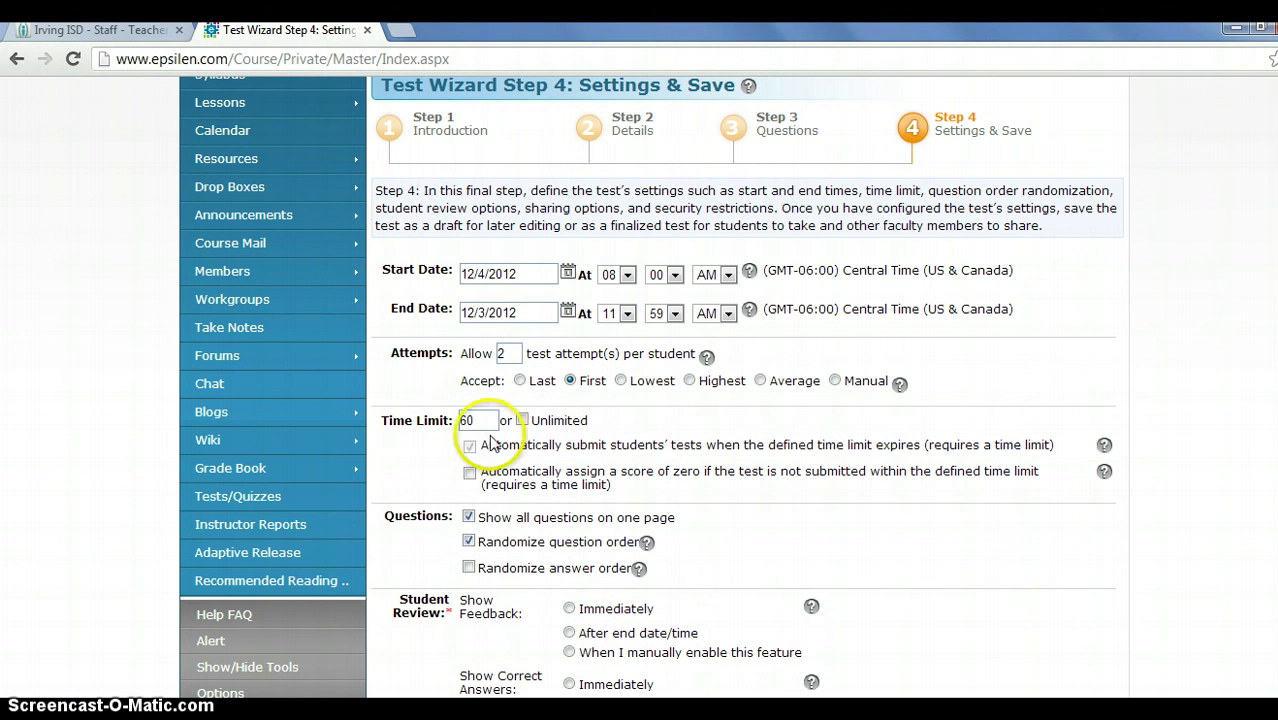
drag(479, 426, 383, 420)
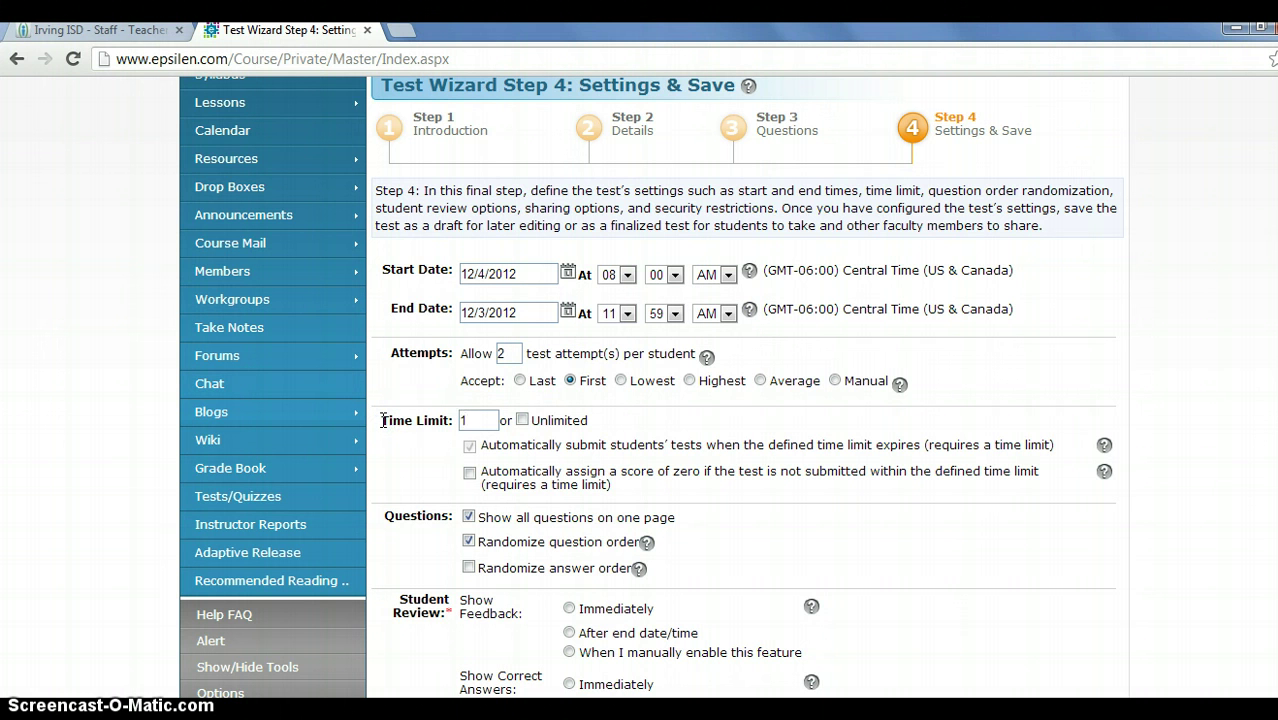
click(420, 475)
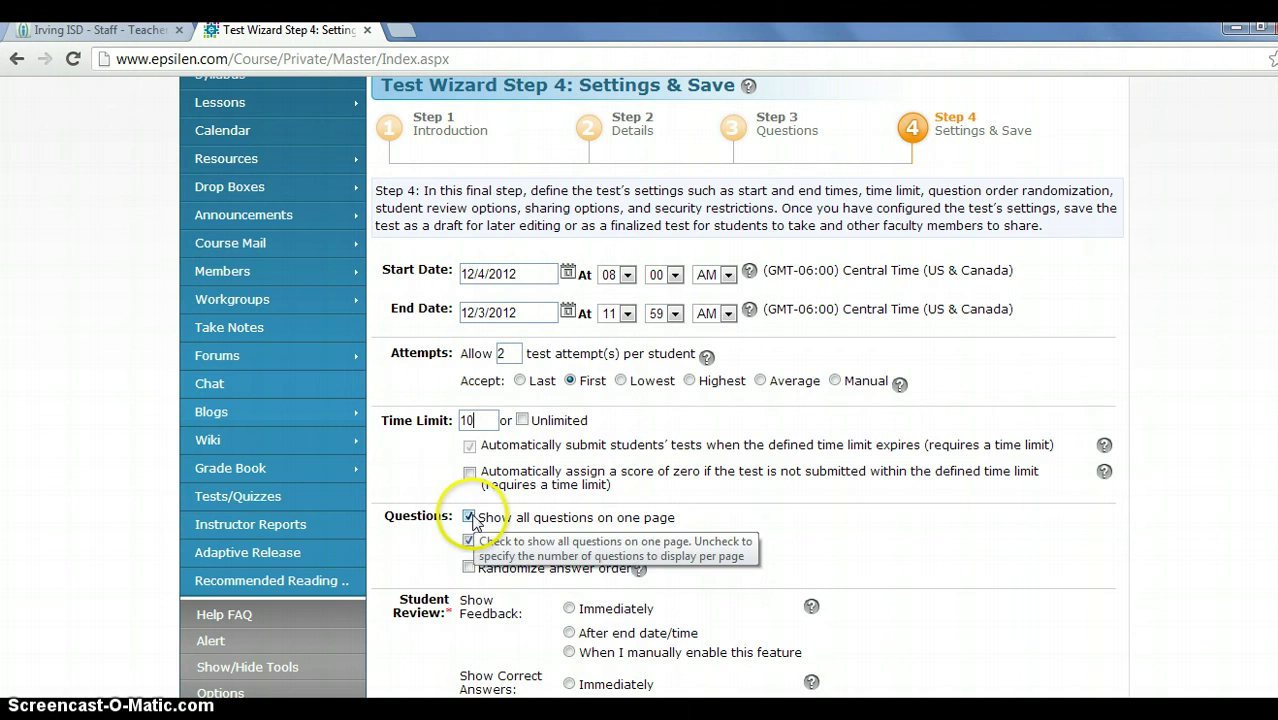
click(470, 517)
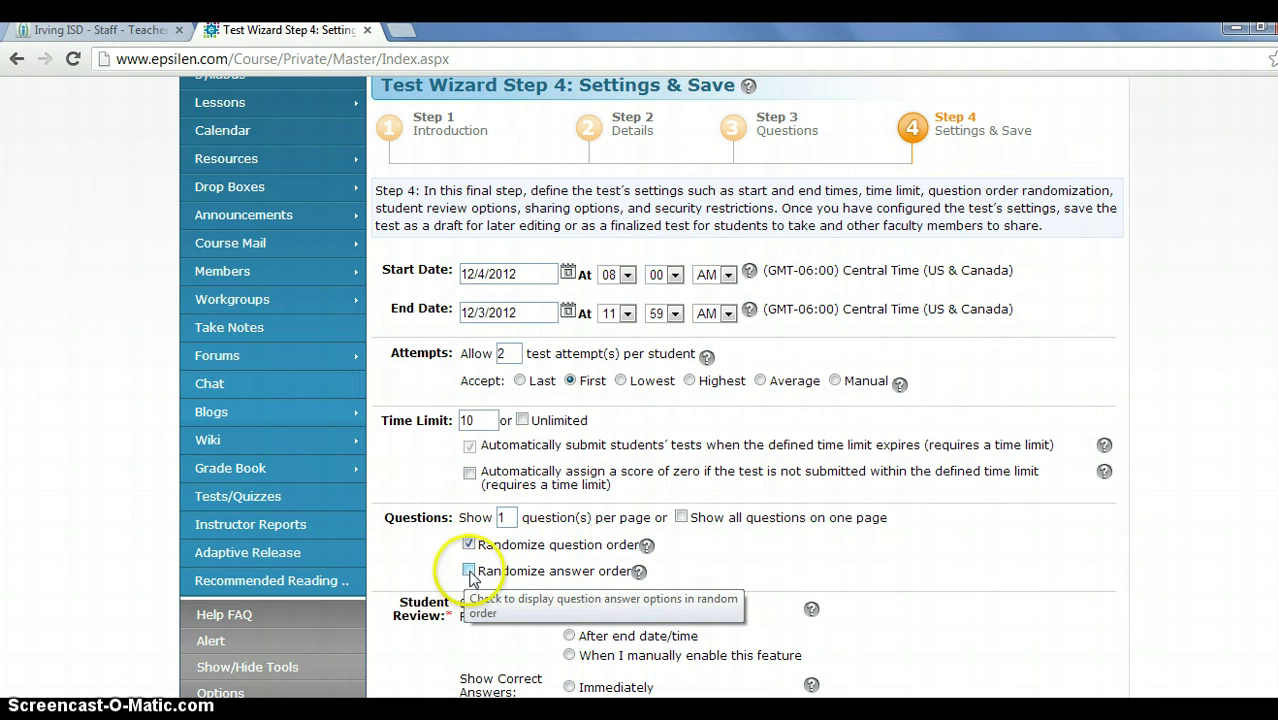
click(470, 572)
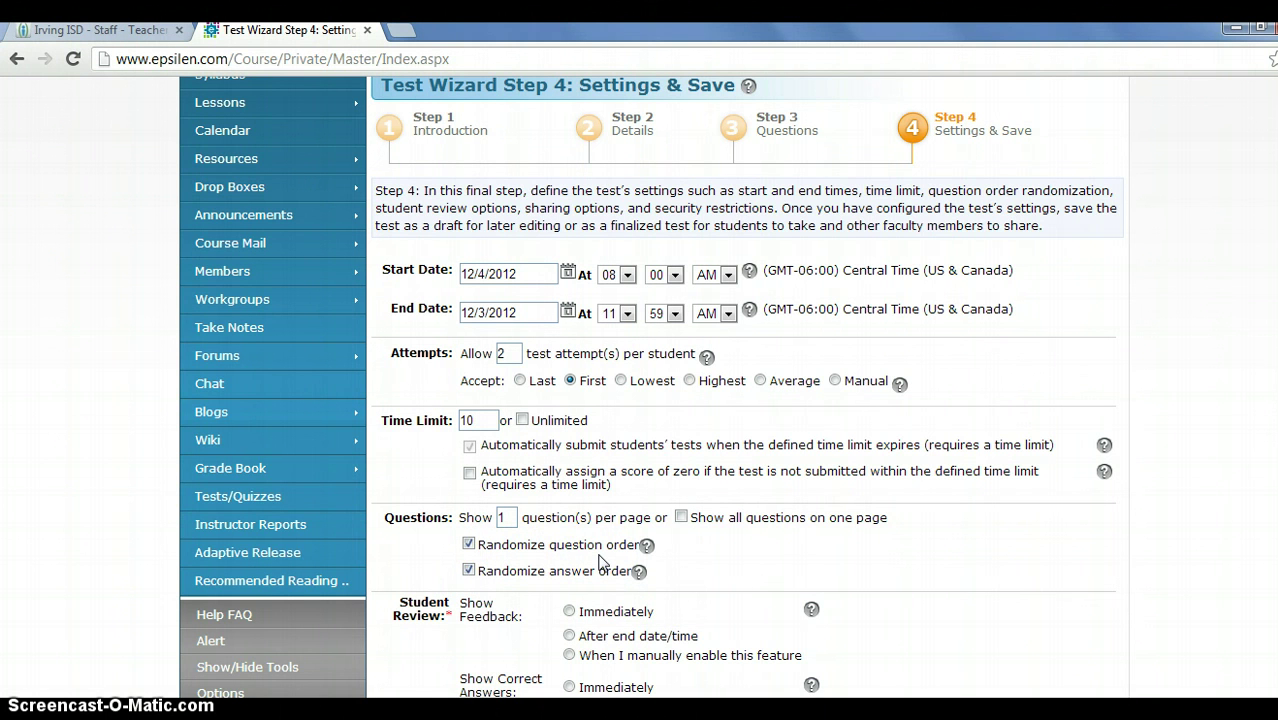
scroll(650, 390, down, 4)
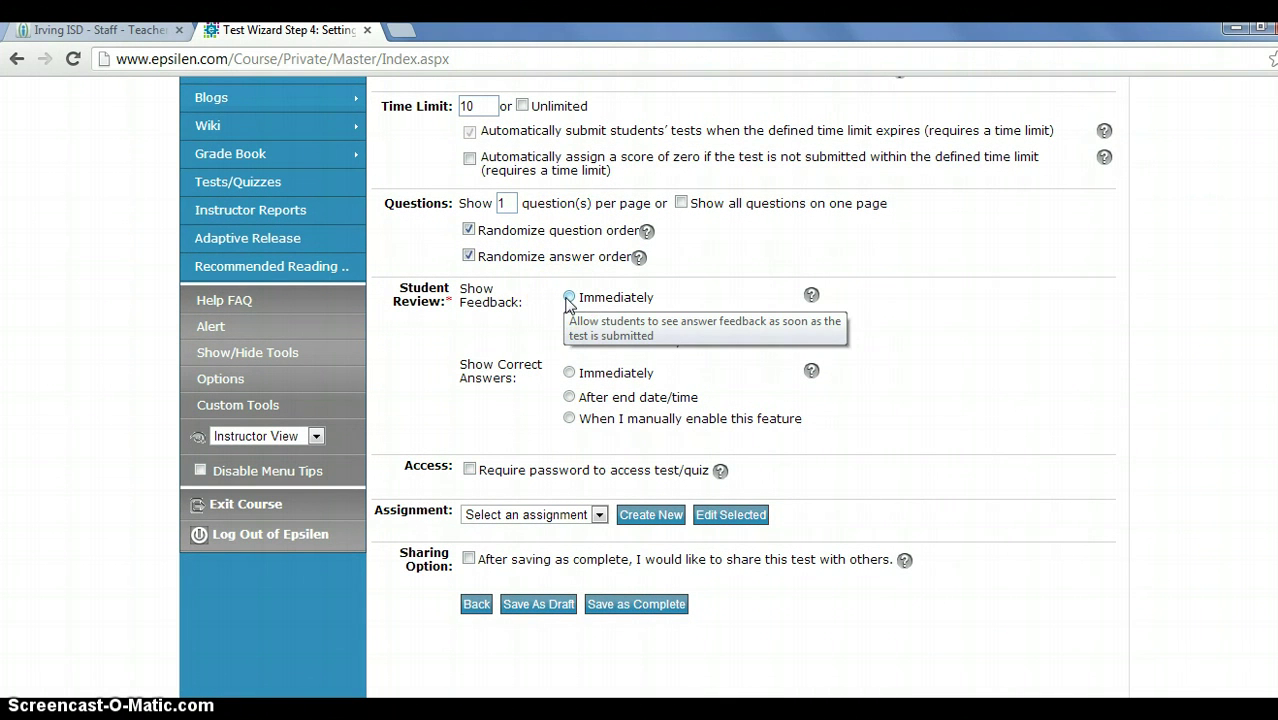
Show feedback immediately, show correct answers only when enabled, and require a confirmed test password.
click(568, 298)
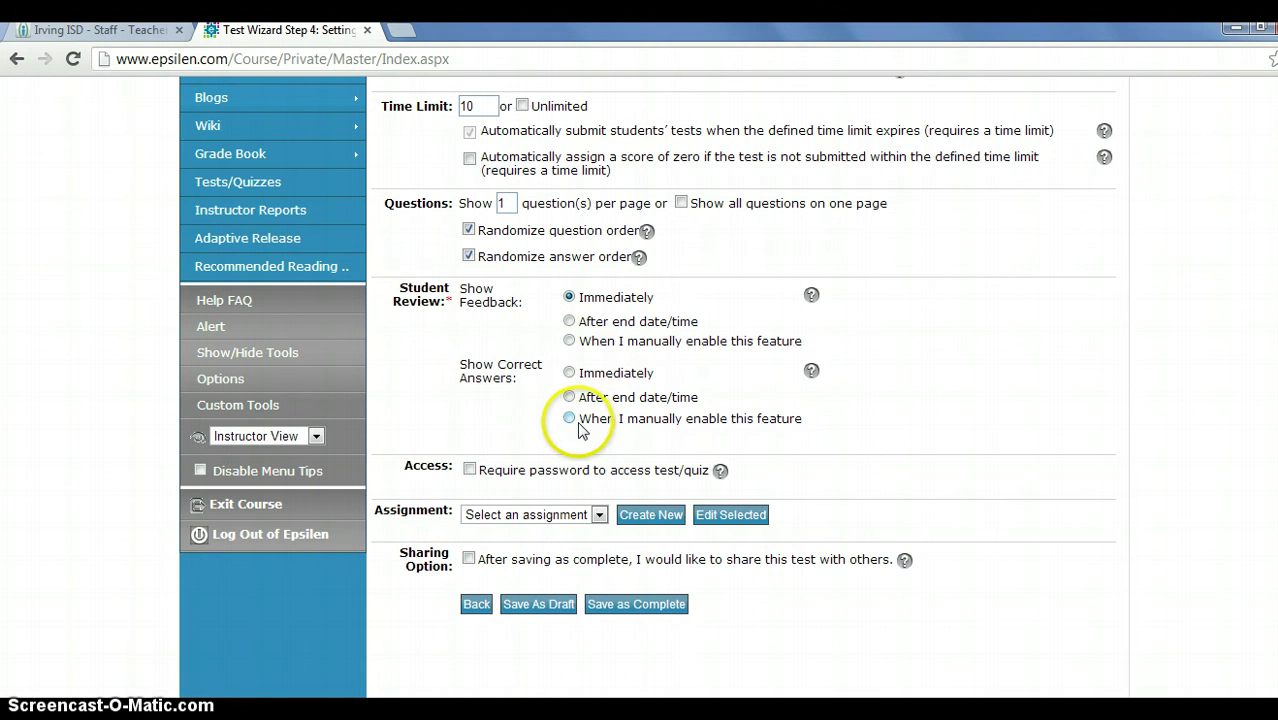
click(569, 419)
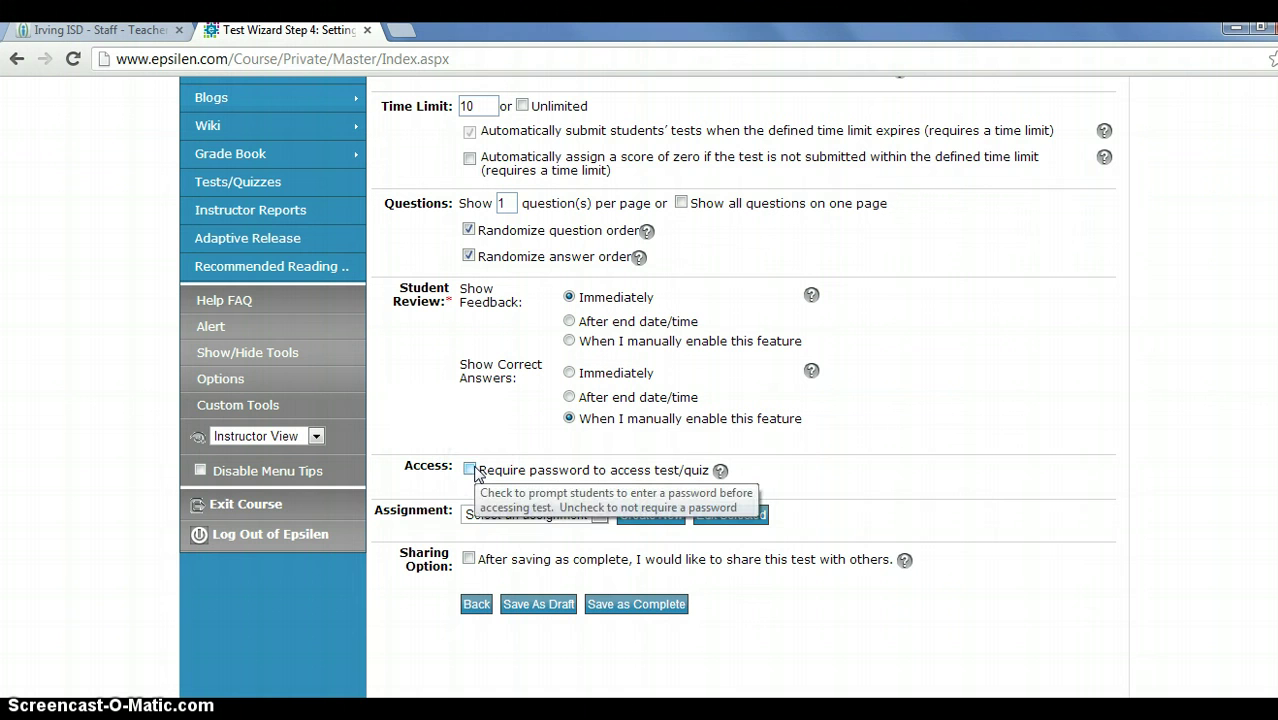
click(452, 478)
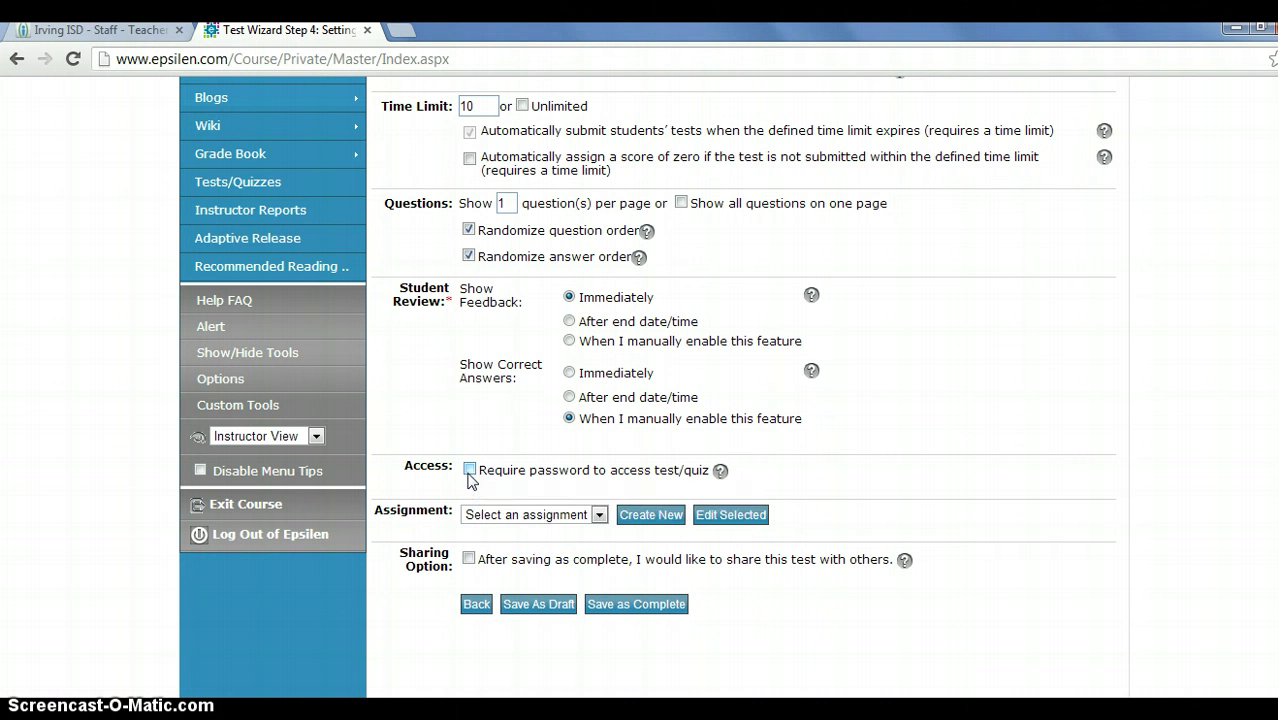
click(469, 473)
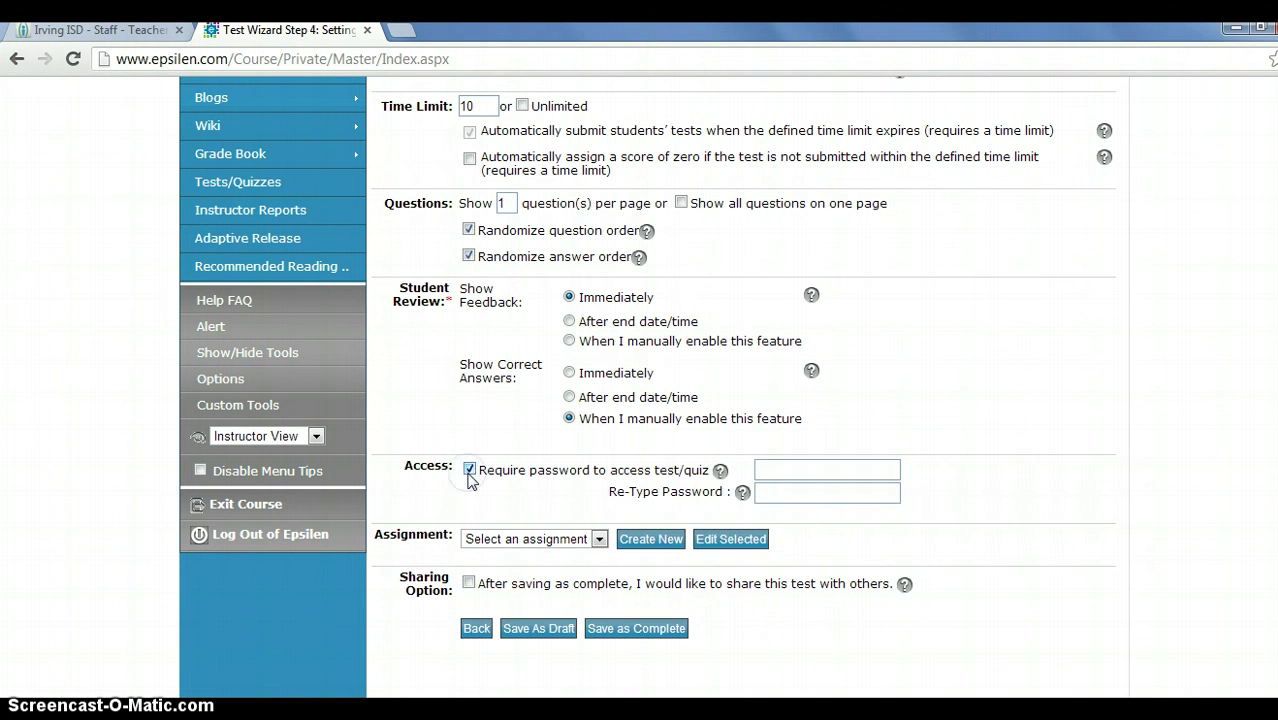
click(797, 467)
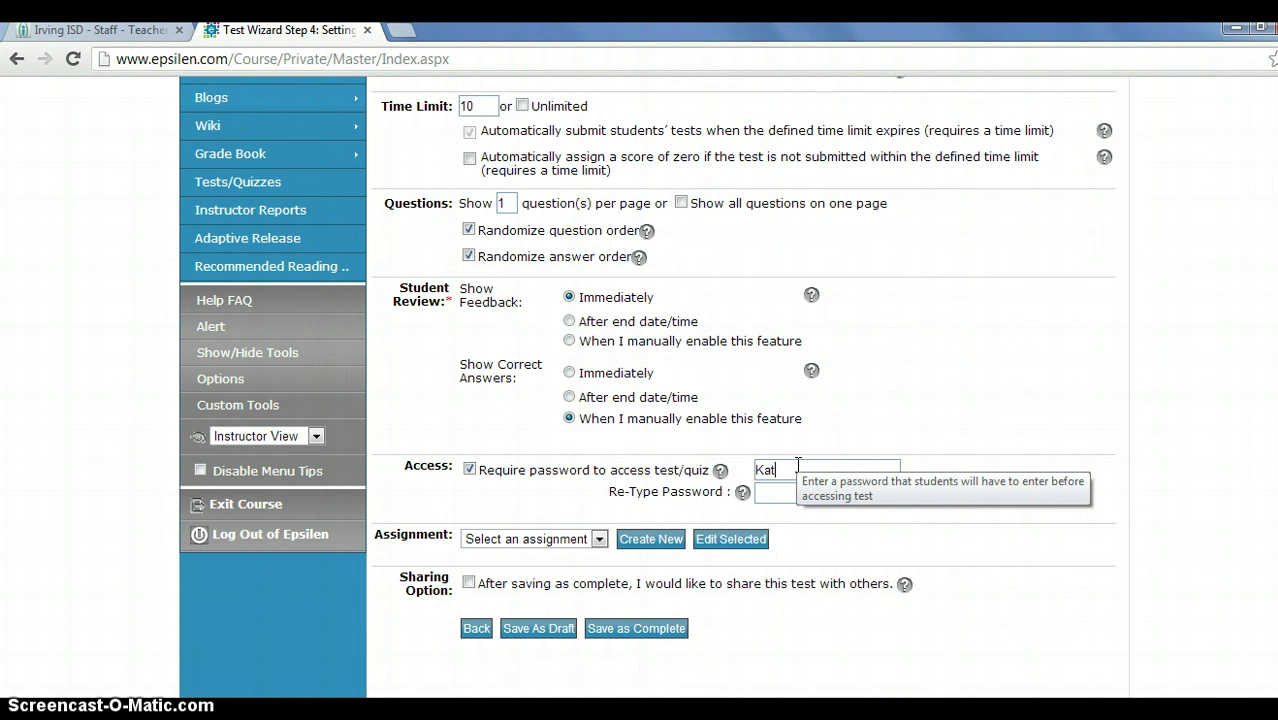
click(785, 487)
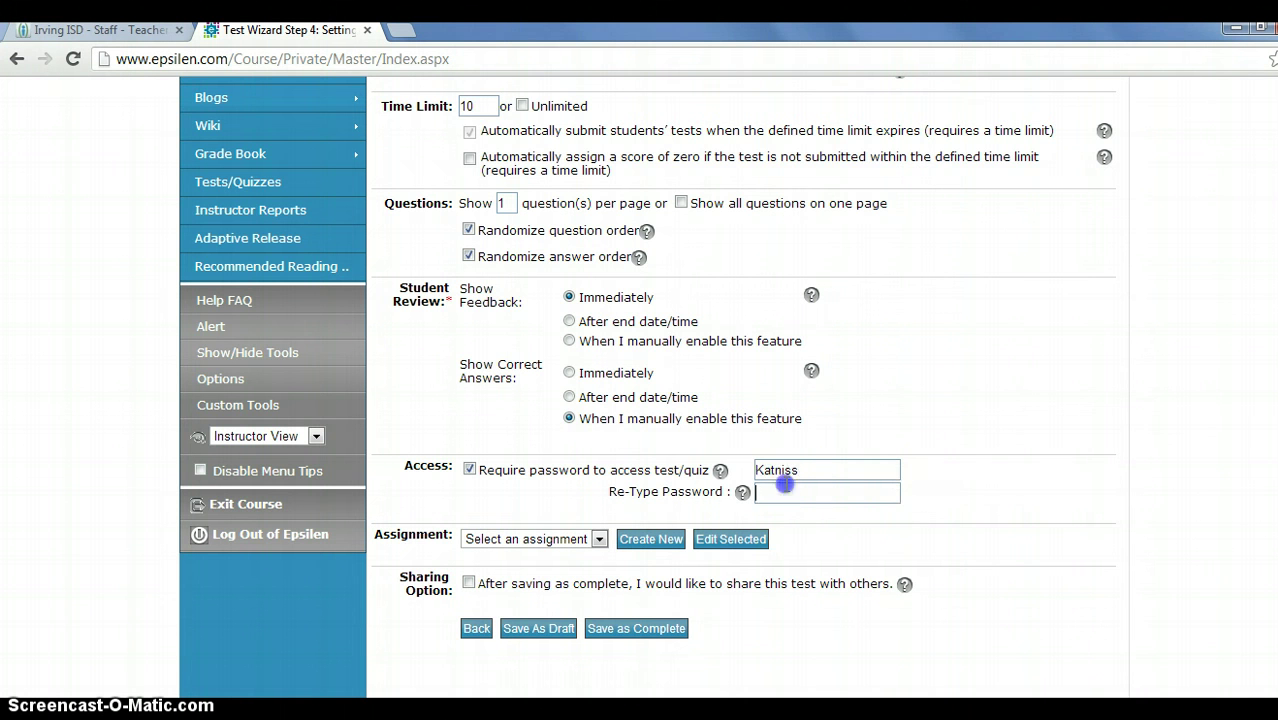
text(Katni)
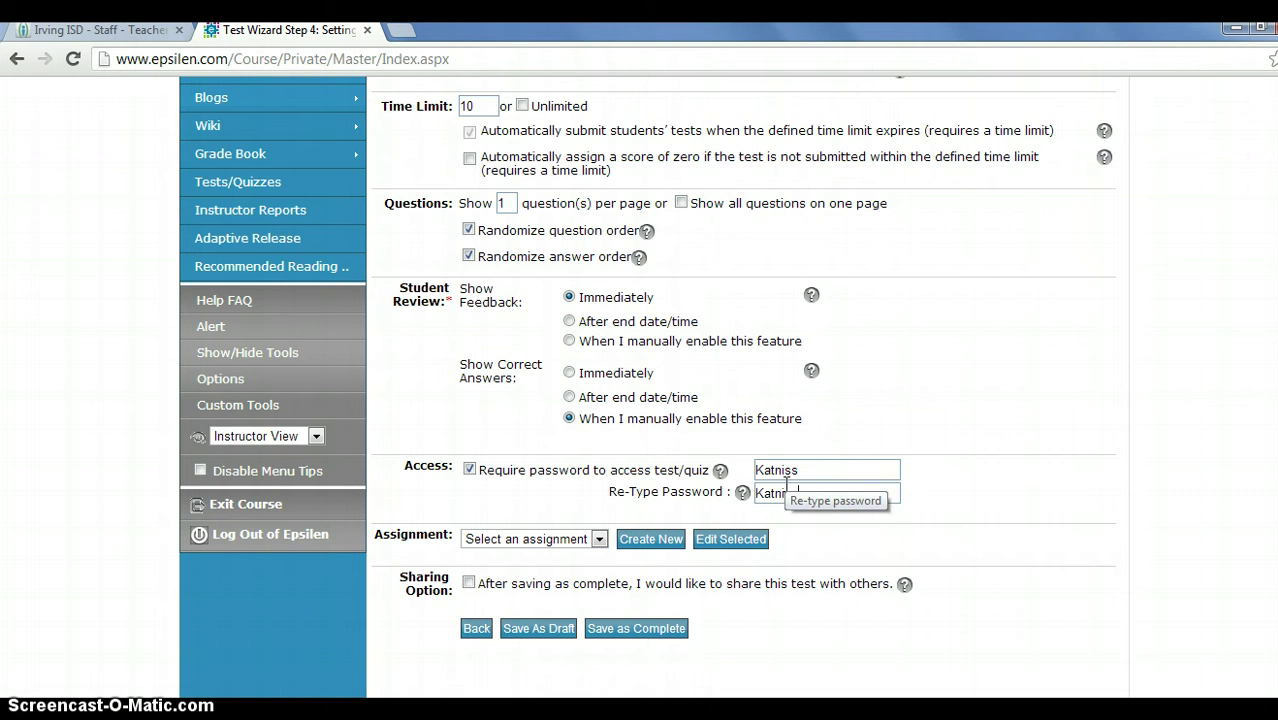
text(ss)
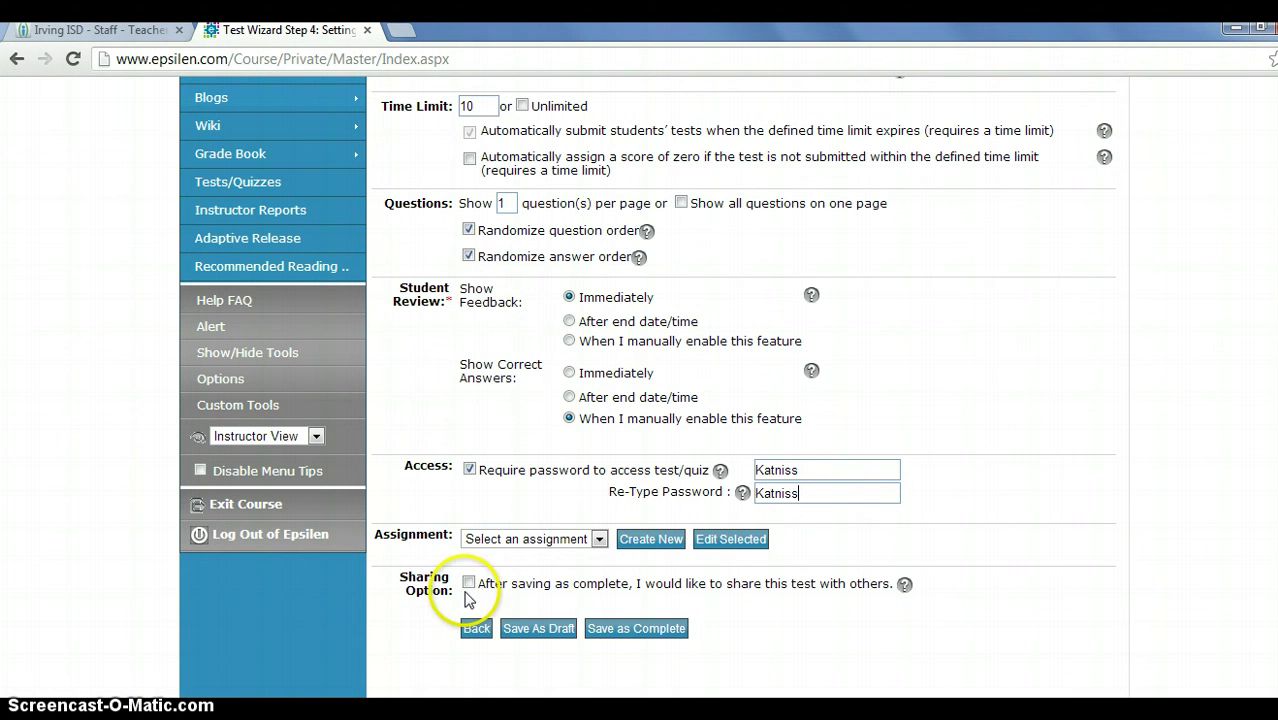
Change the test's end date to 12/4/2012 and save the test as complete.
click(630, 630)
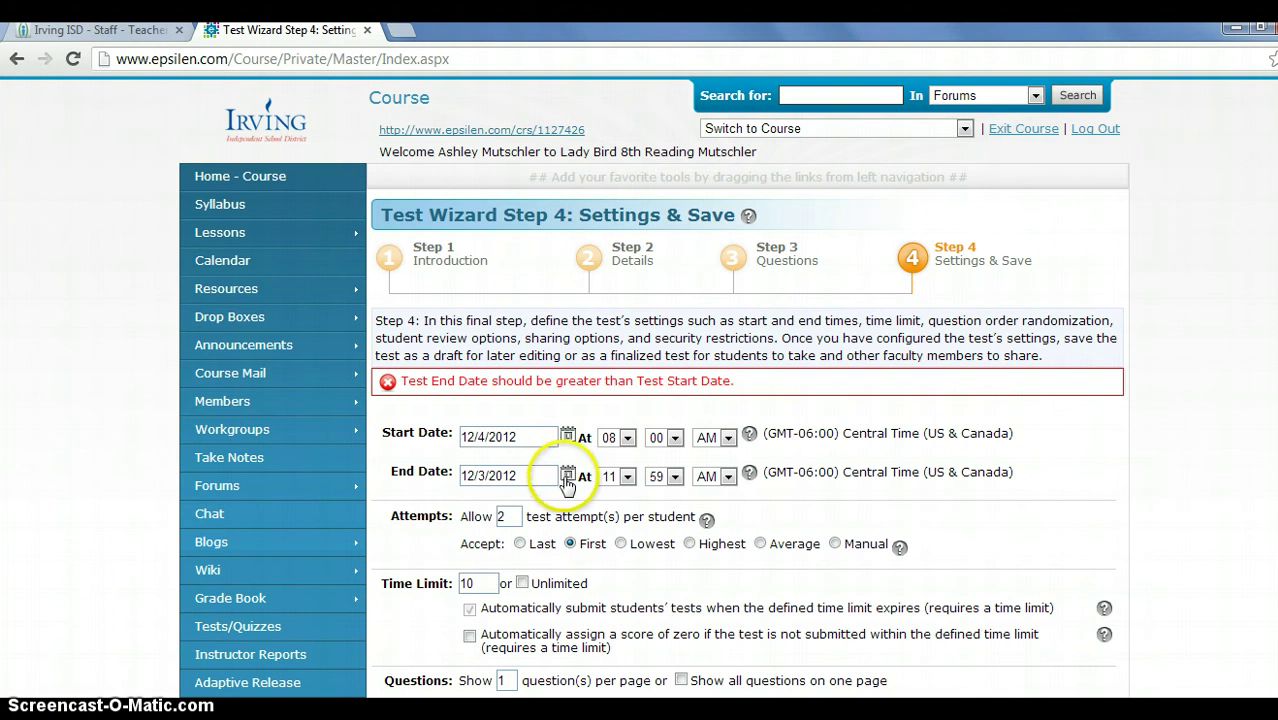
click(567, 476)
click(529, 554)
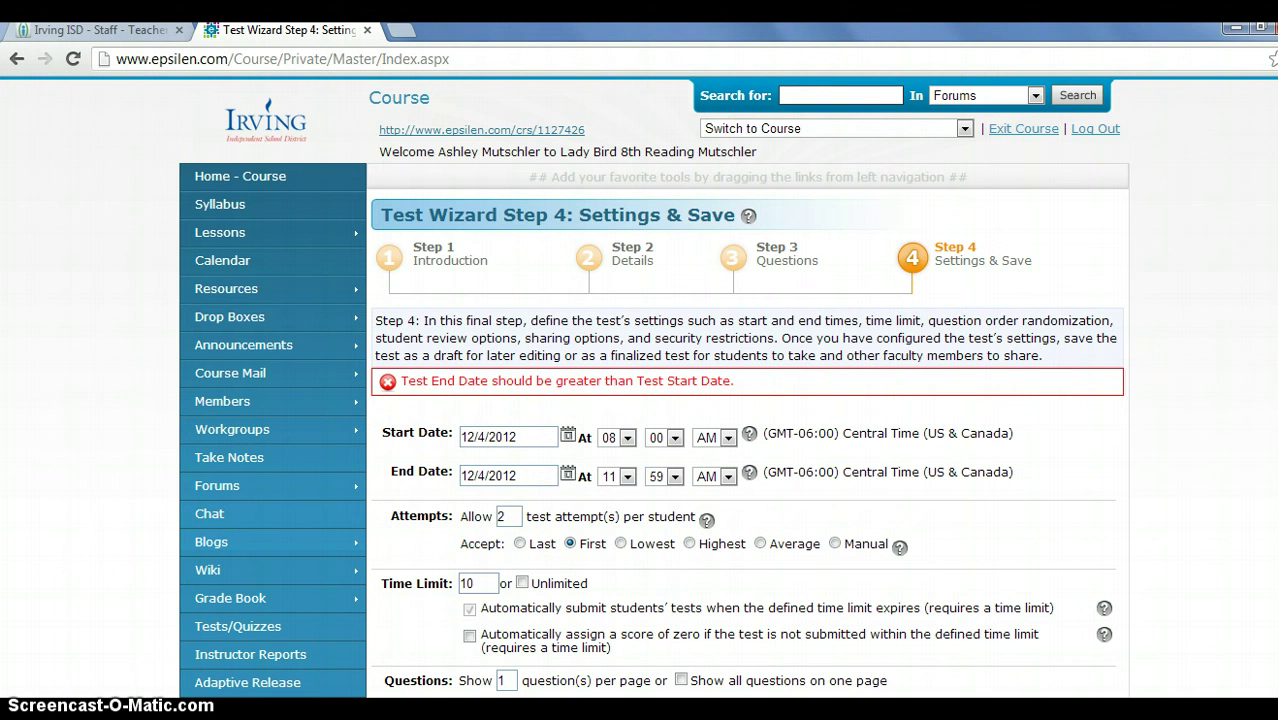
scroll(353, 229, down, 6)
click(610, 509)
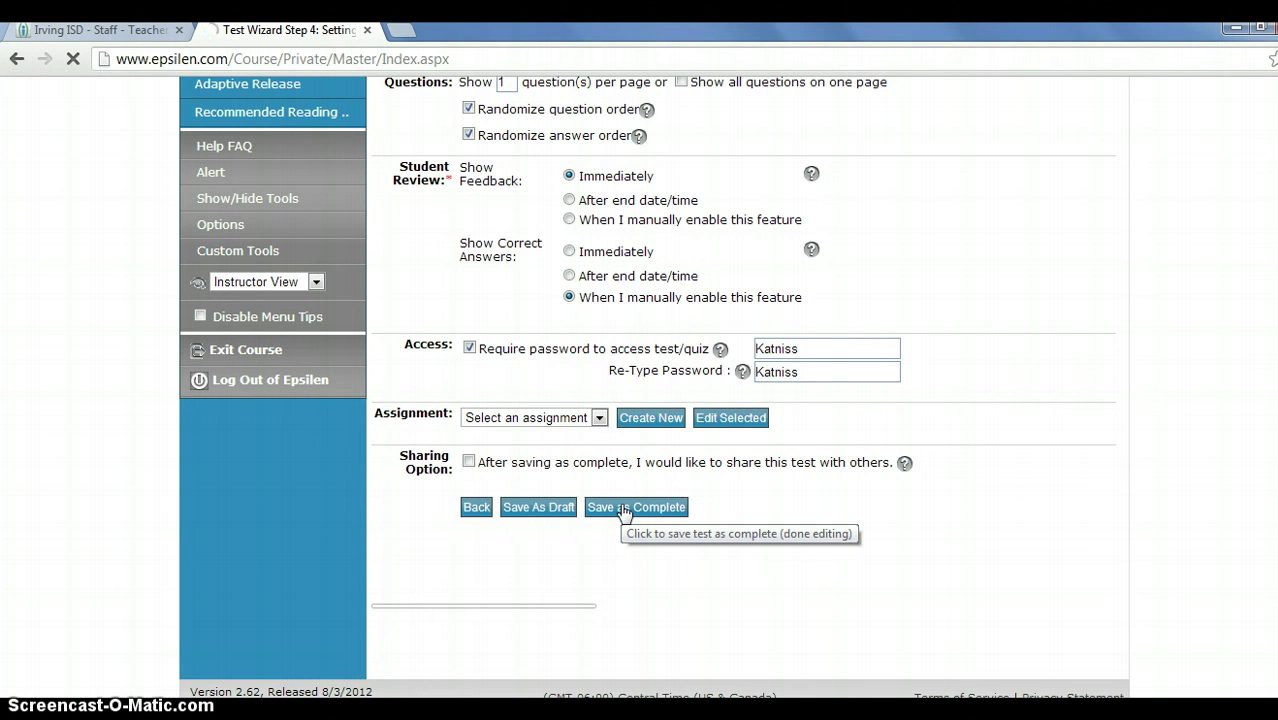
Retry Save as Complete, returning to the test settings after the site's error page.
click(623, 509)
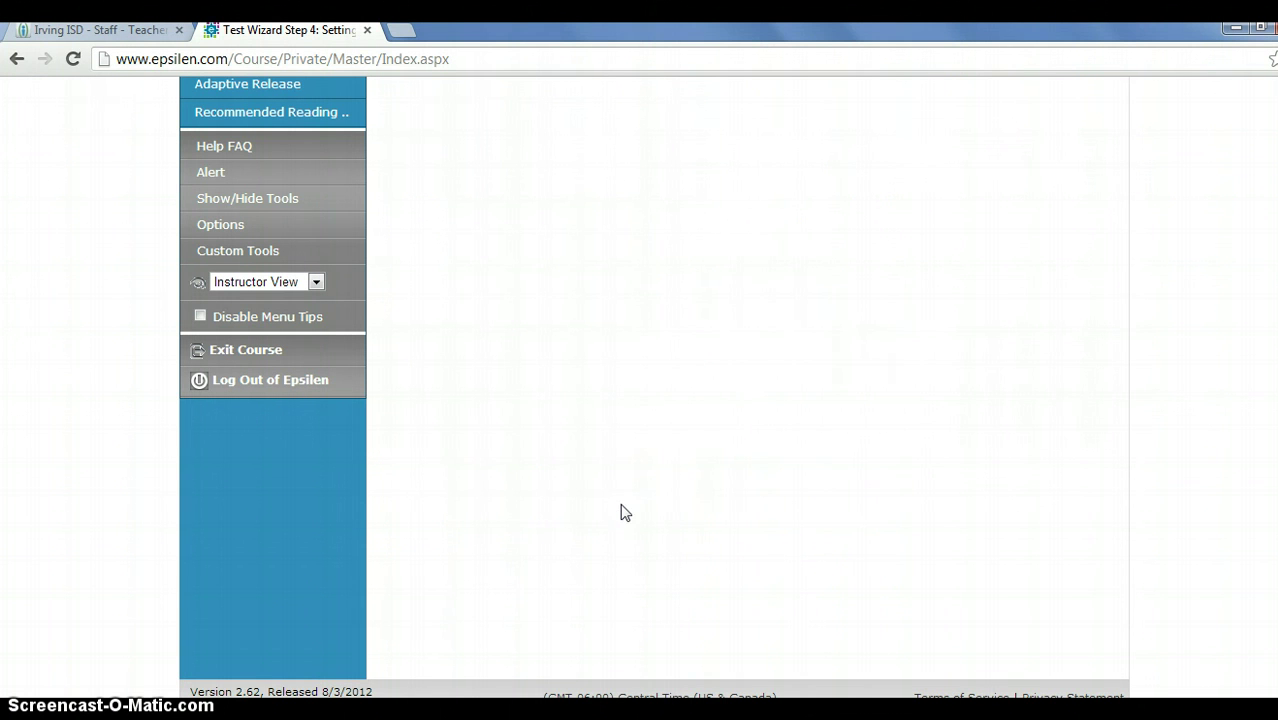
click(1256, 272)
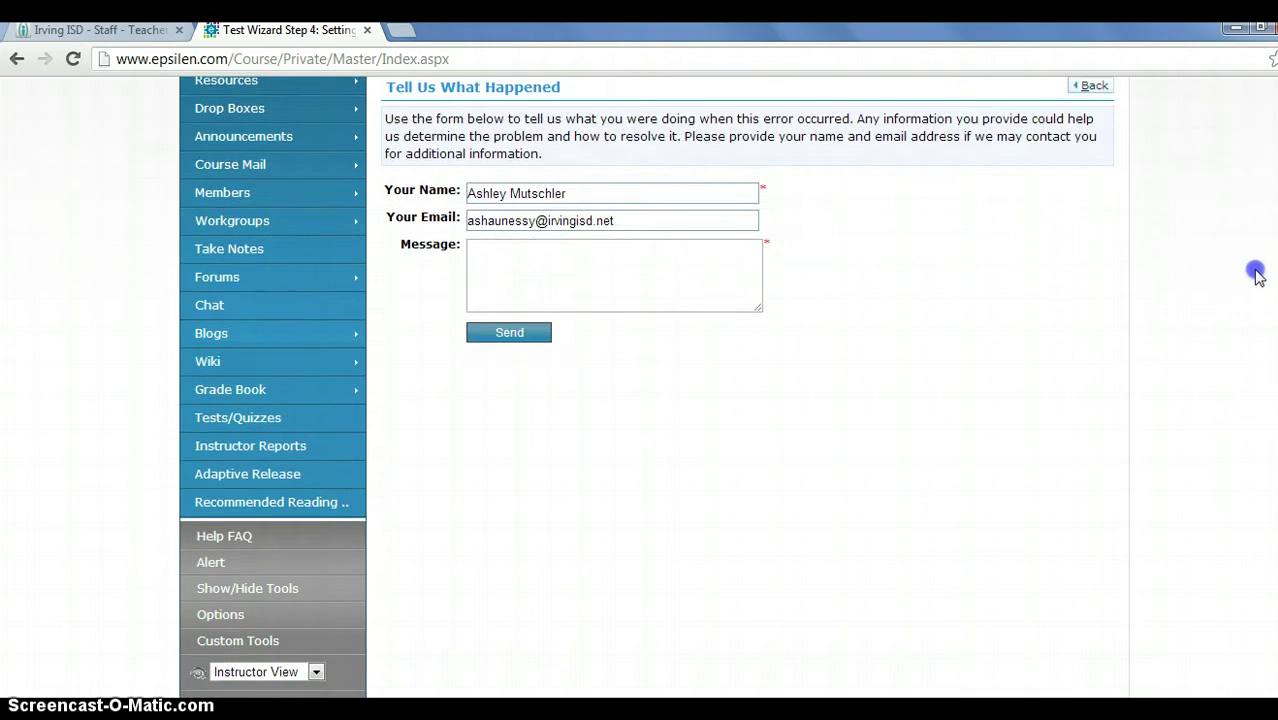
scroll(1245, 260, up, 1)
scroll(1228, 235, up, 2)
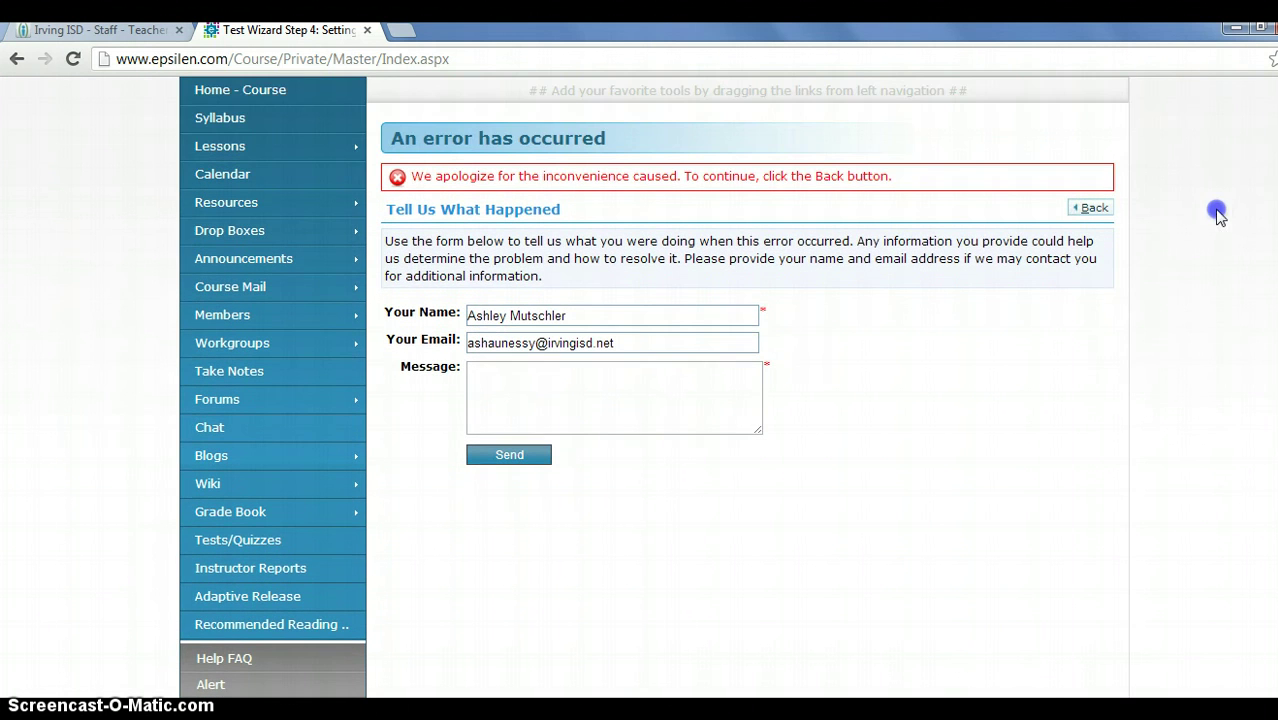
click(1092, 207)
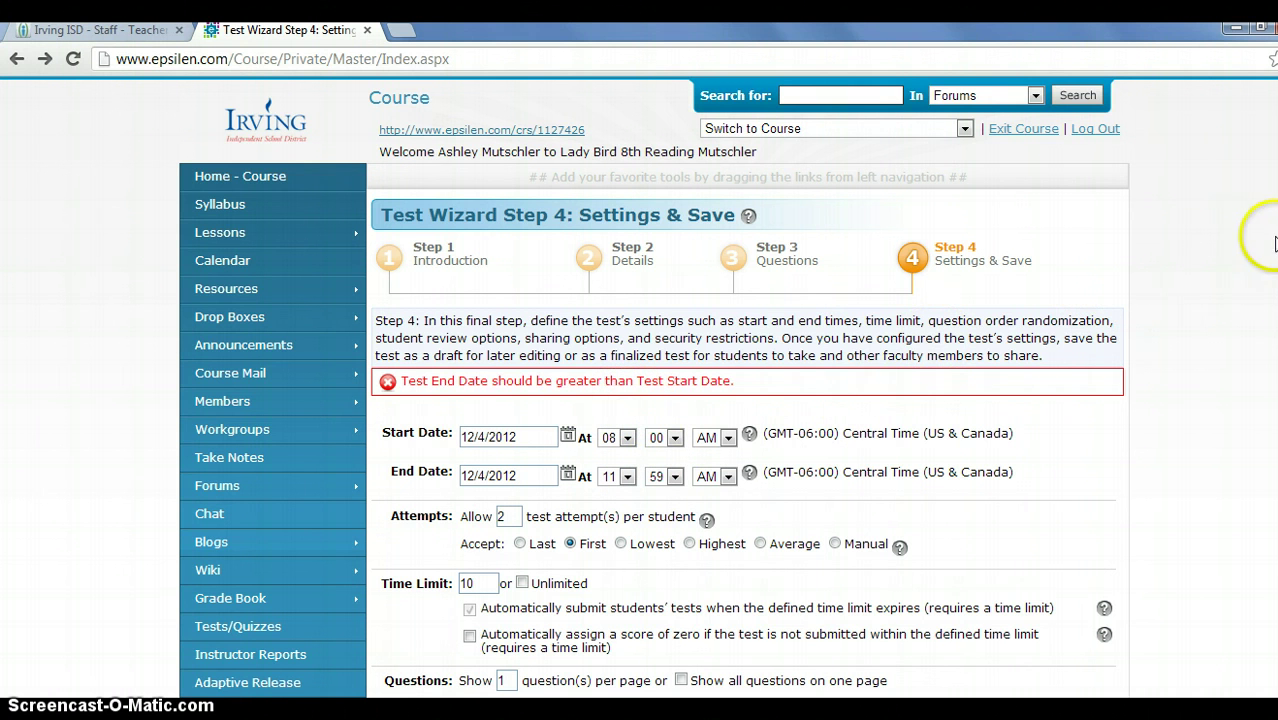
scroll(745, 450, down, 6)
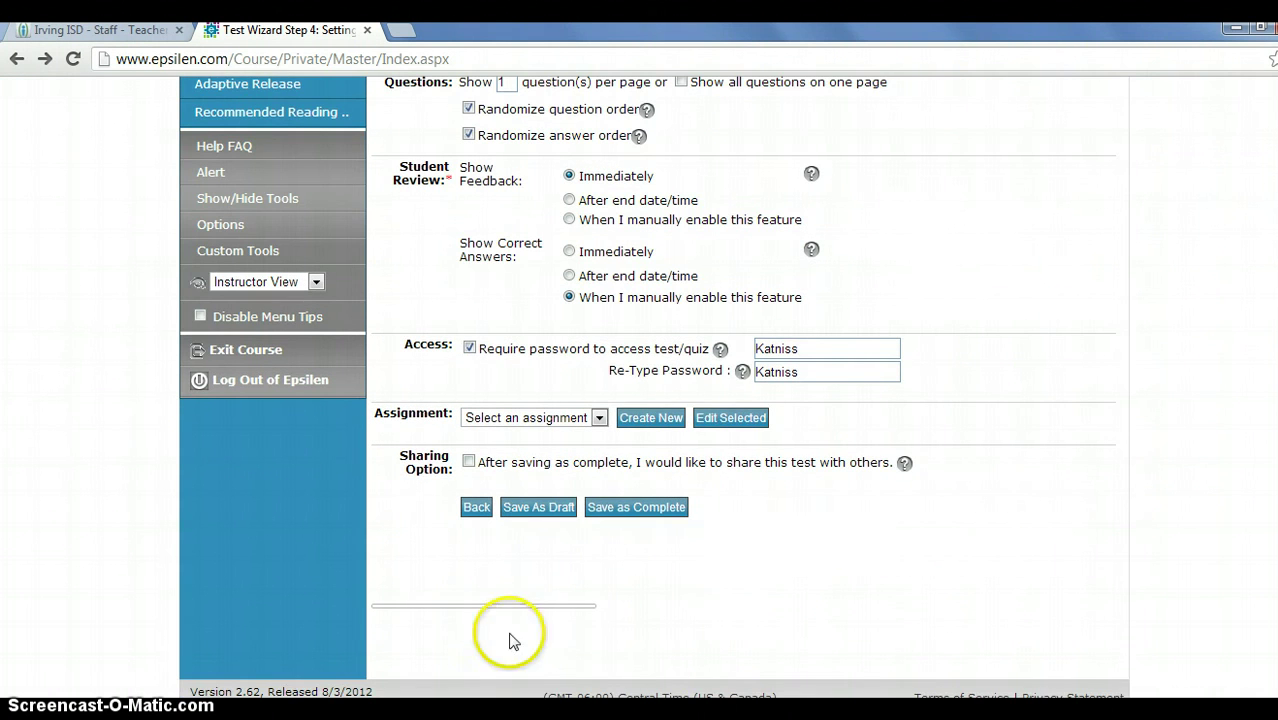
click(630, 510)
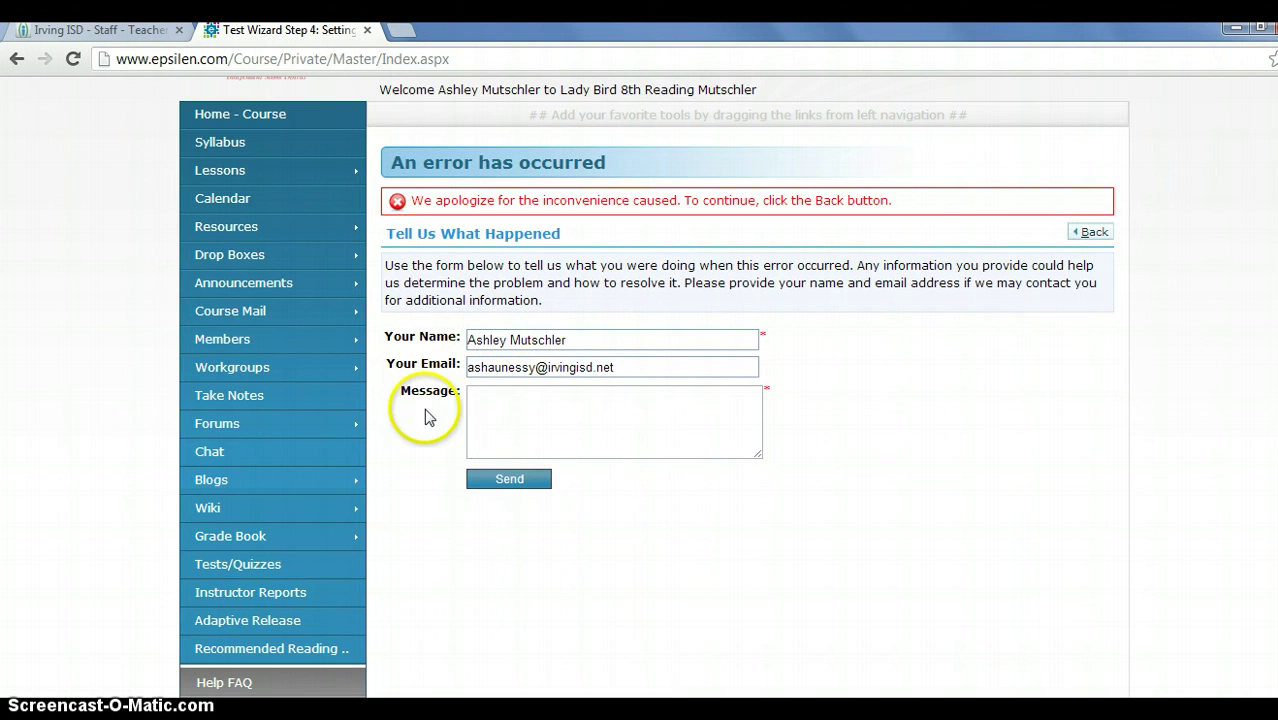
View the Catching Fire, Chapters 5 & 6 Quiz report from Tests/Quizzes, then return to the list.
click(260, 575)
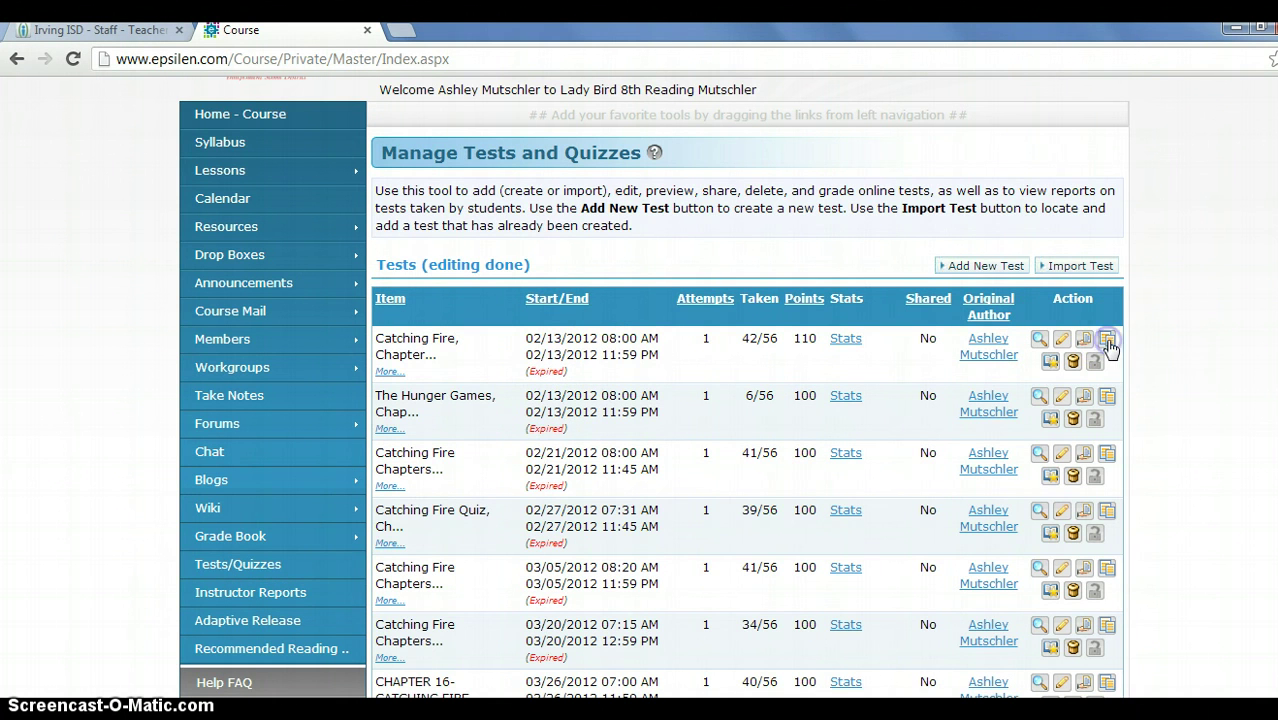
click(1107, 341)
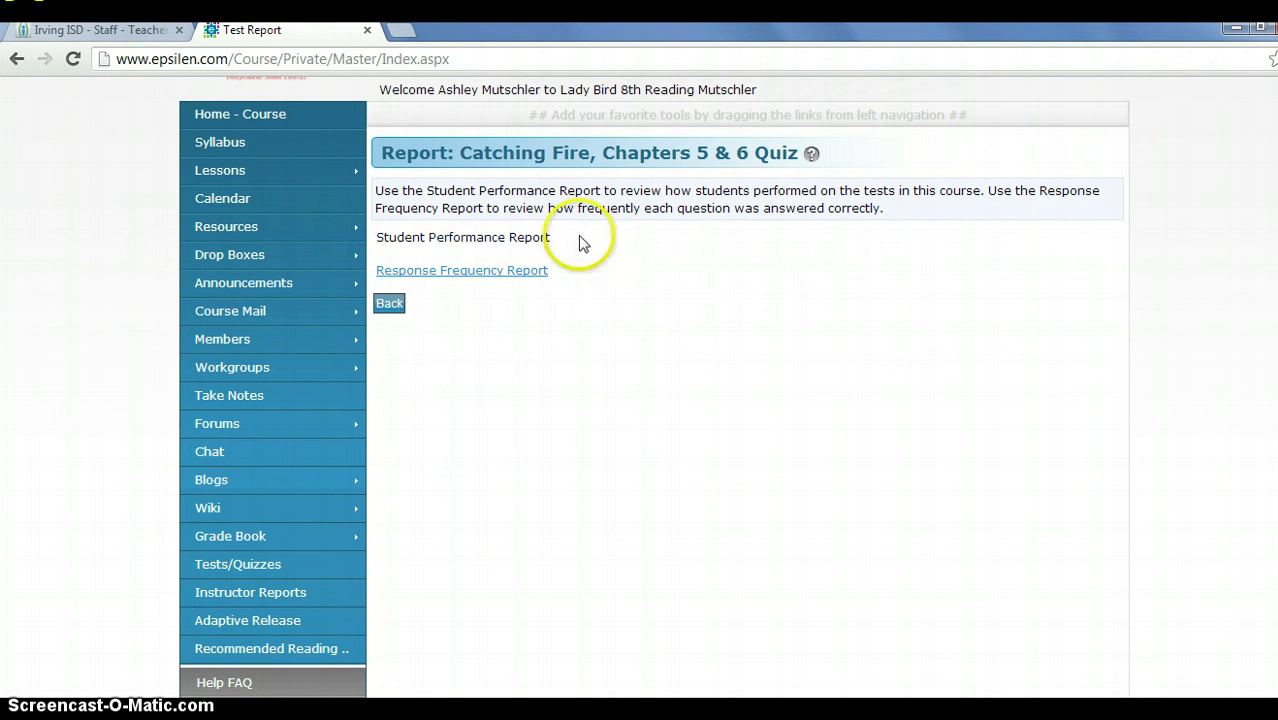
click(17, 60)
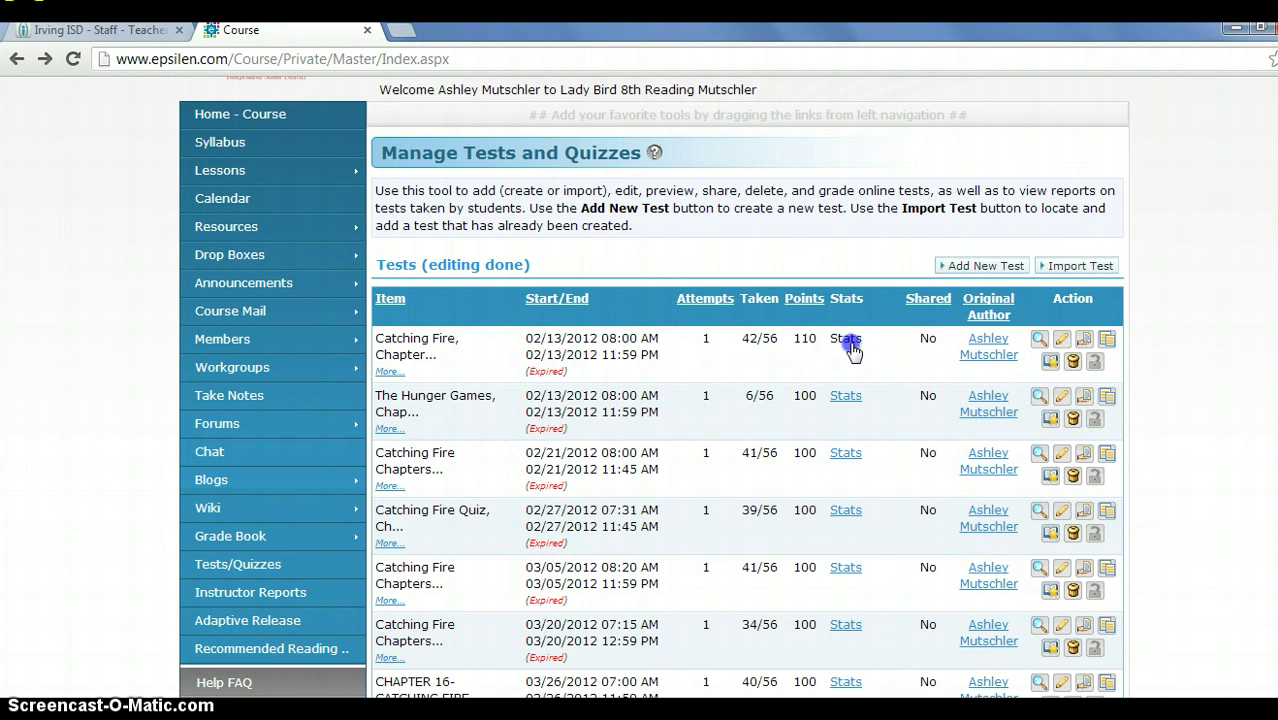
Check the third test's score statistics, then preview the Catching Fire quiz questions.
mouse_move(850, 345)
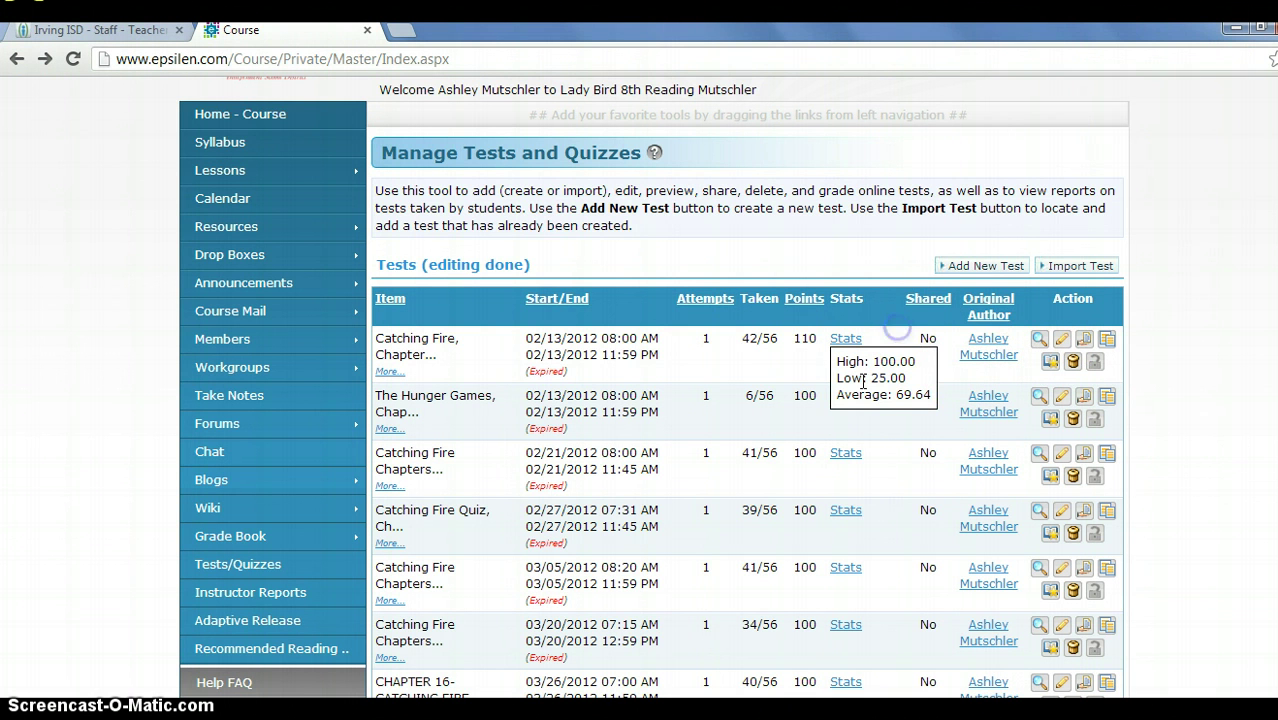
click(847, 458)
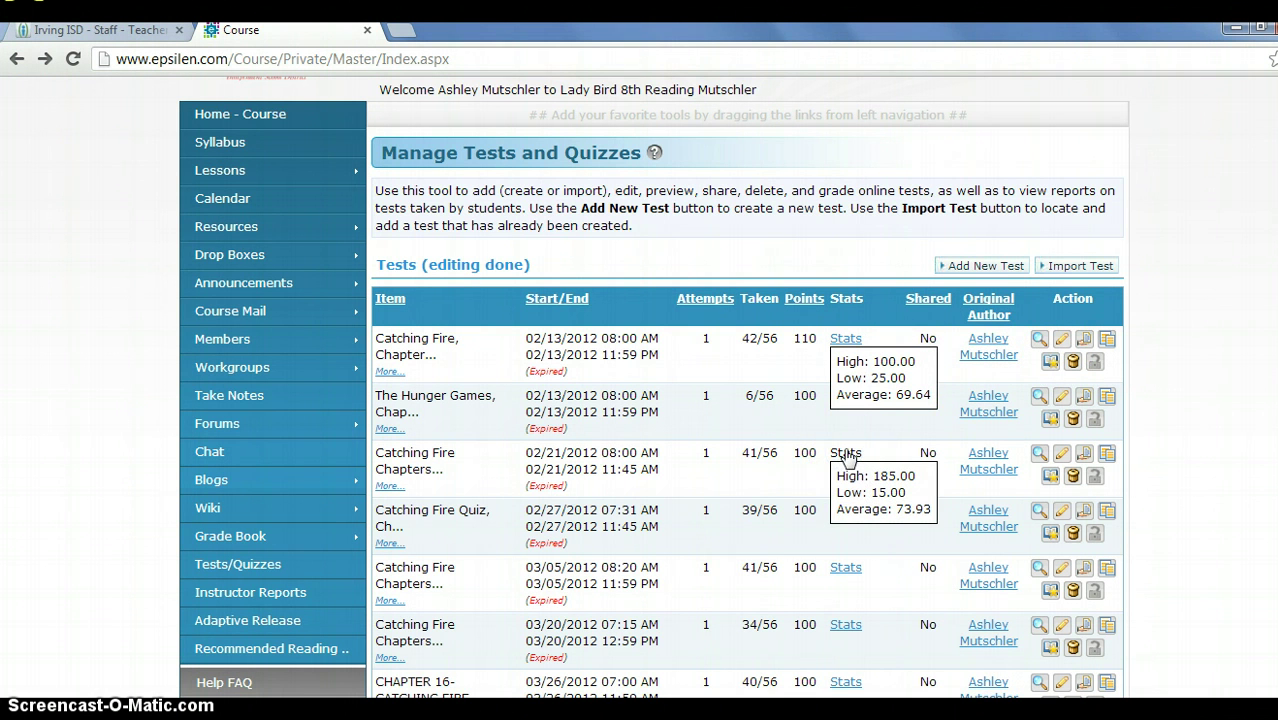
click(1040, 341)
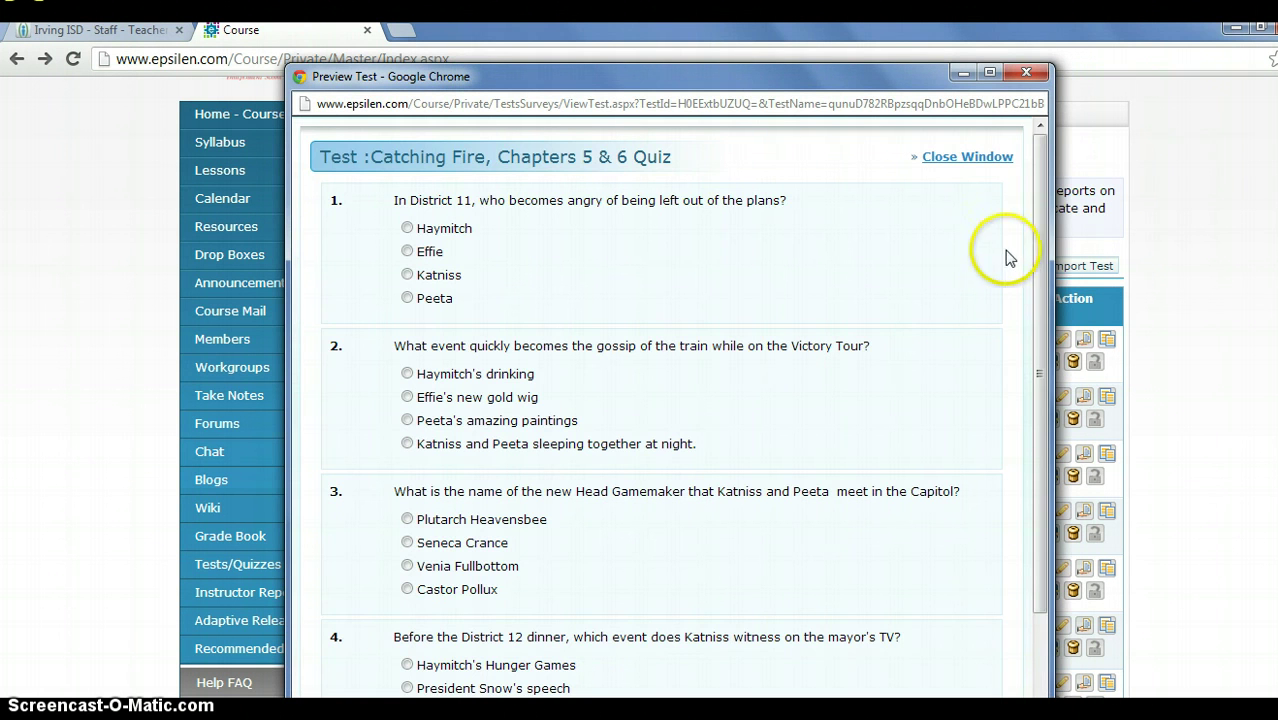
Scroll through the Catching Fire quiz preview and close it.
drag(1040, 160, 1030, 297)
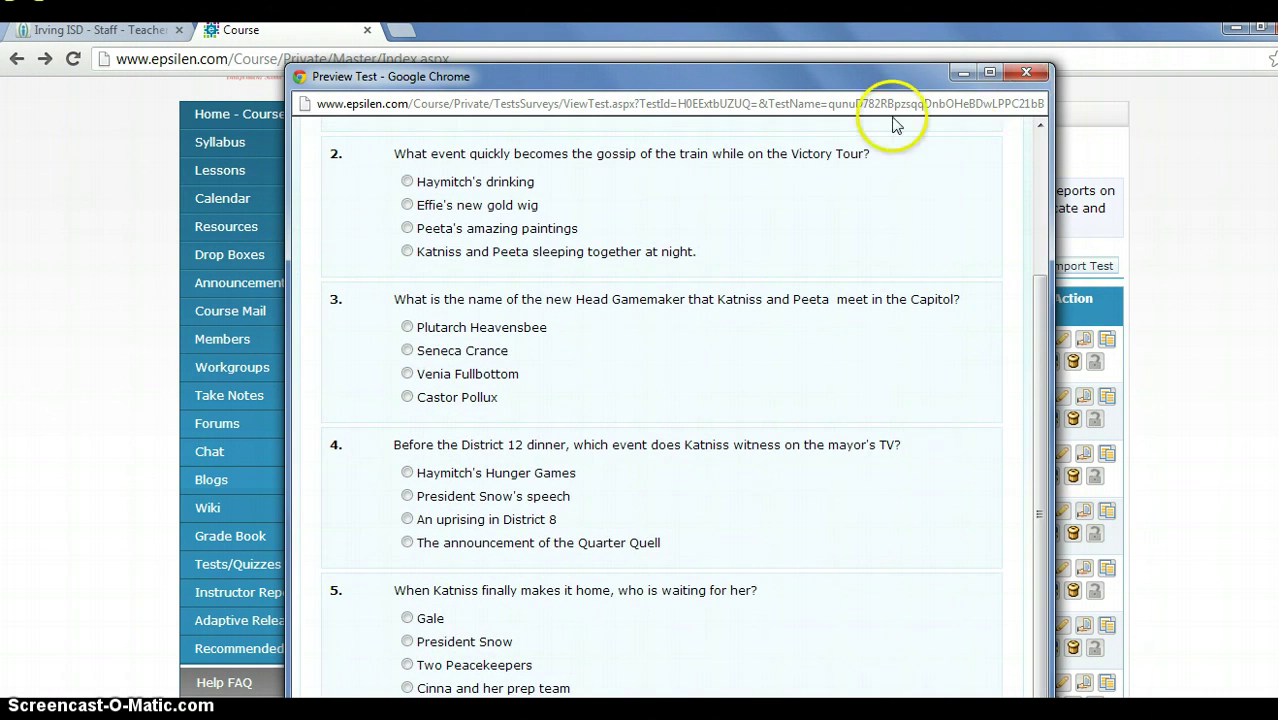
click(1026, 72)
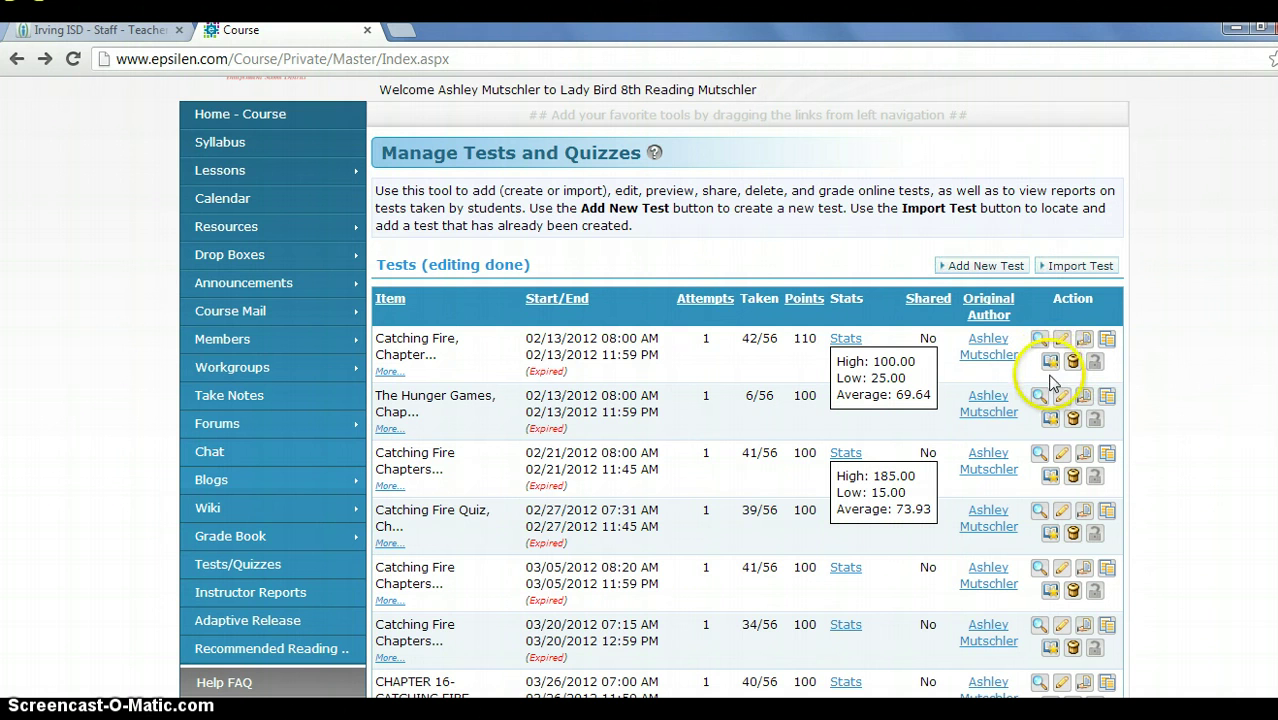
click(1056, 363)
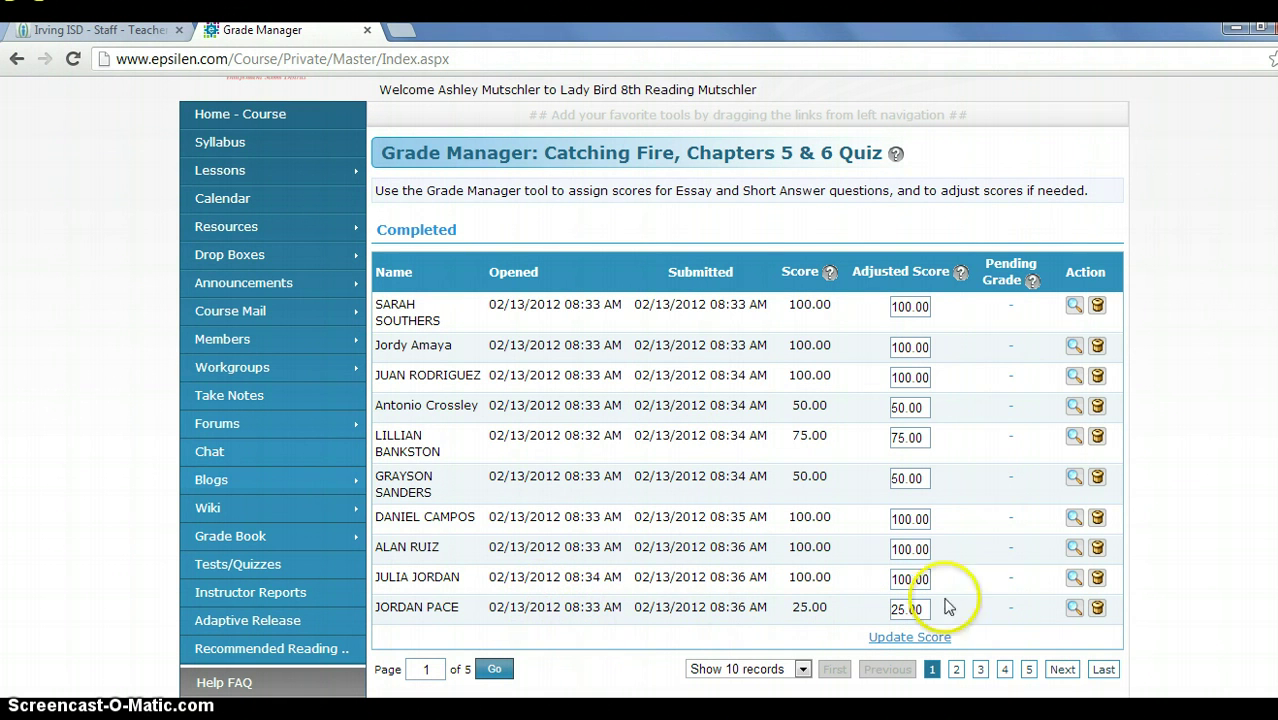
click(956, 670)
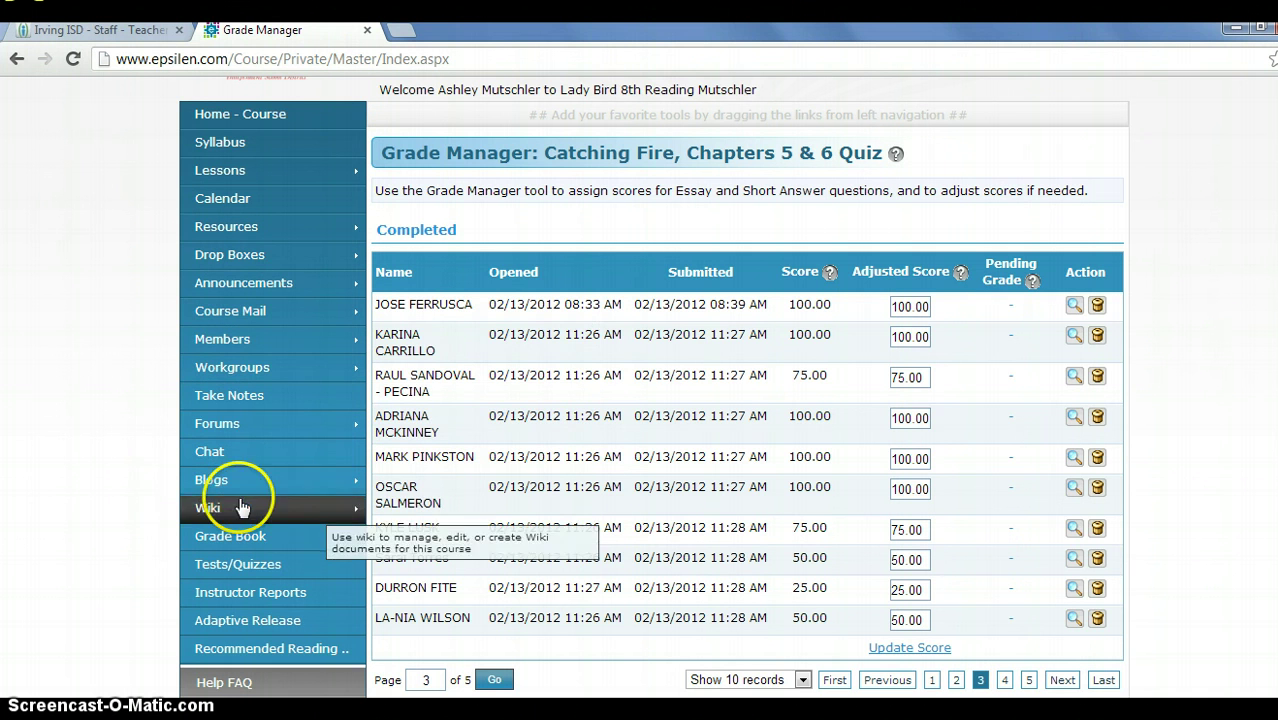
click(266, 568)
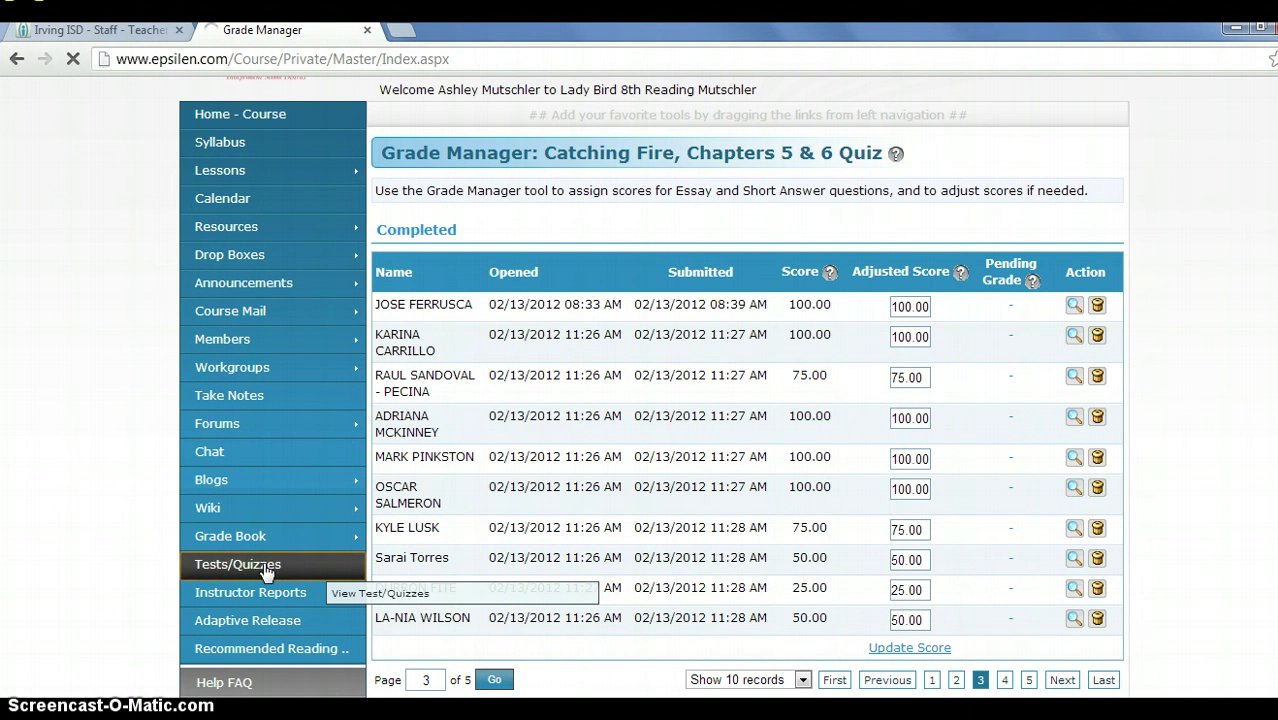
click(925, 470)
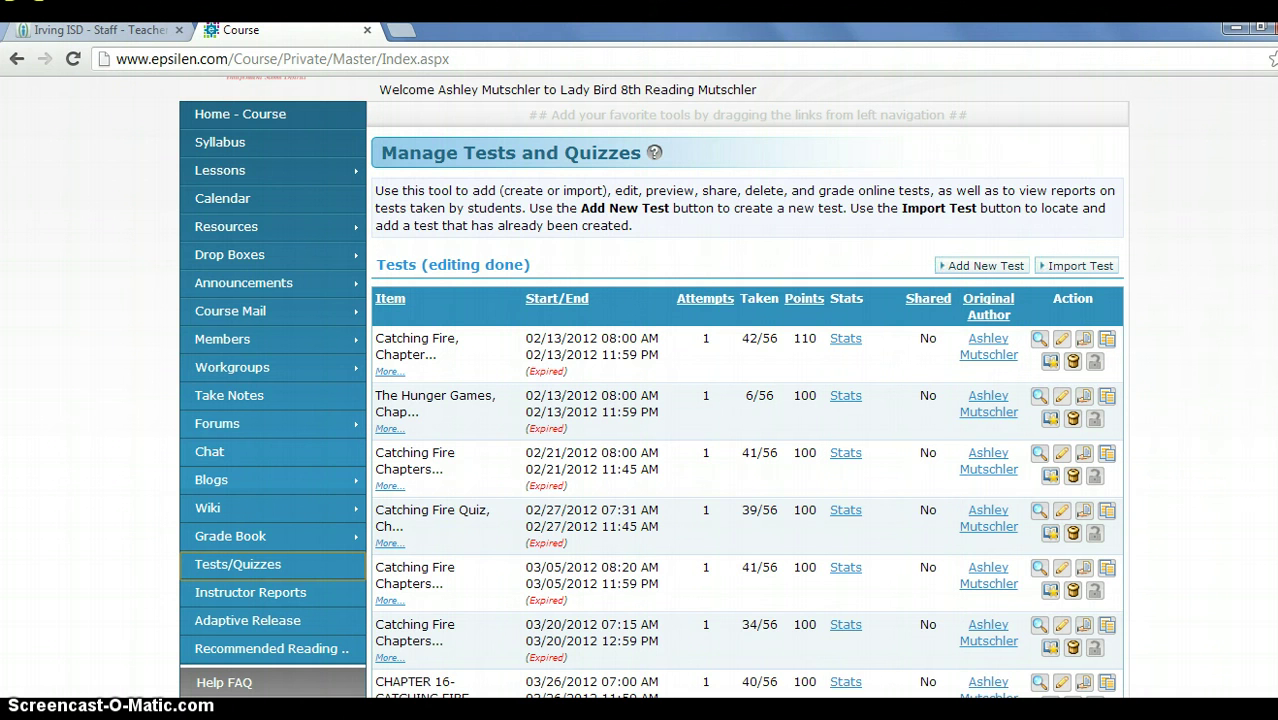
scroll(353, 167, down, 5)
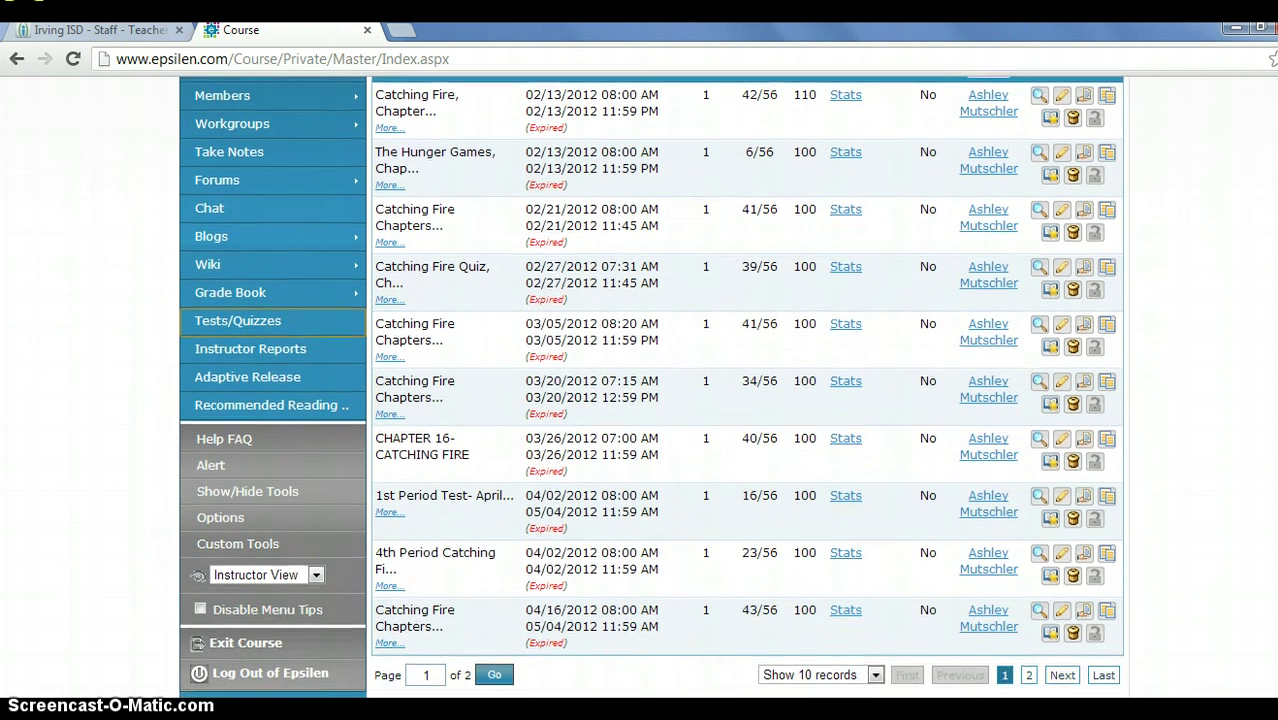